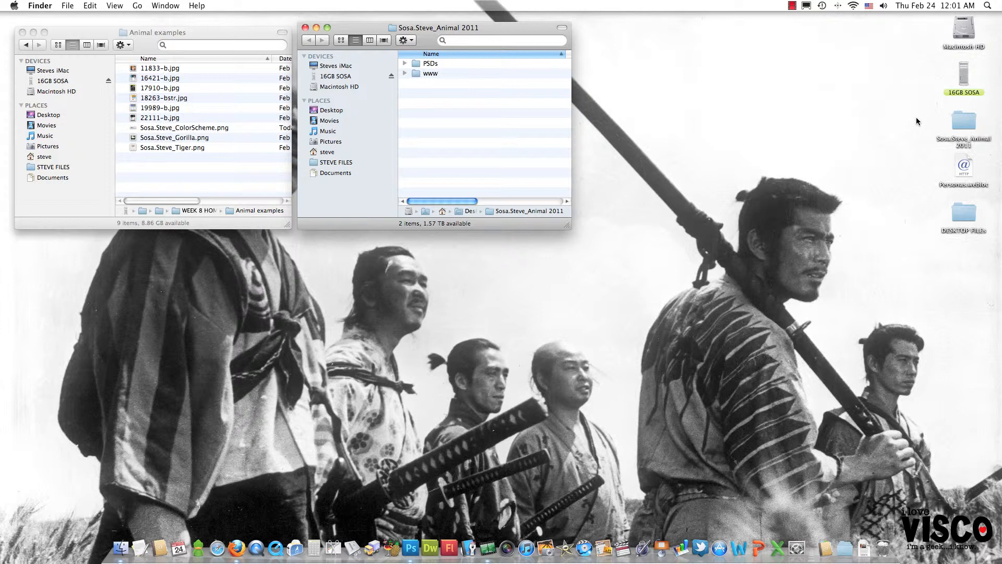
# Step: Check the contents of the www folder and expand the PSDs folder in the animal project folder
pyautogui.click(434, 64)
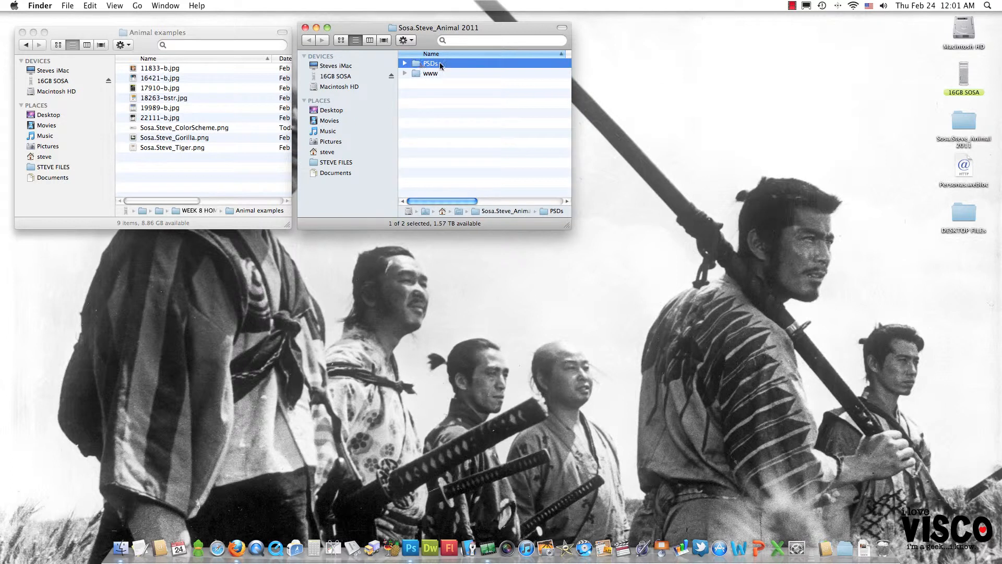
pyautogui.click(433, 74)
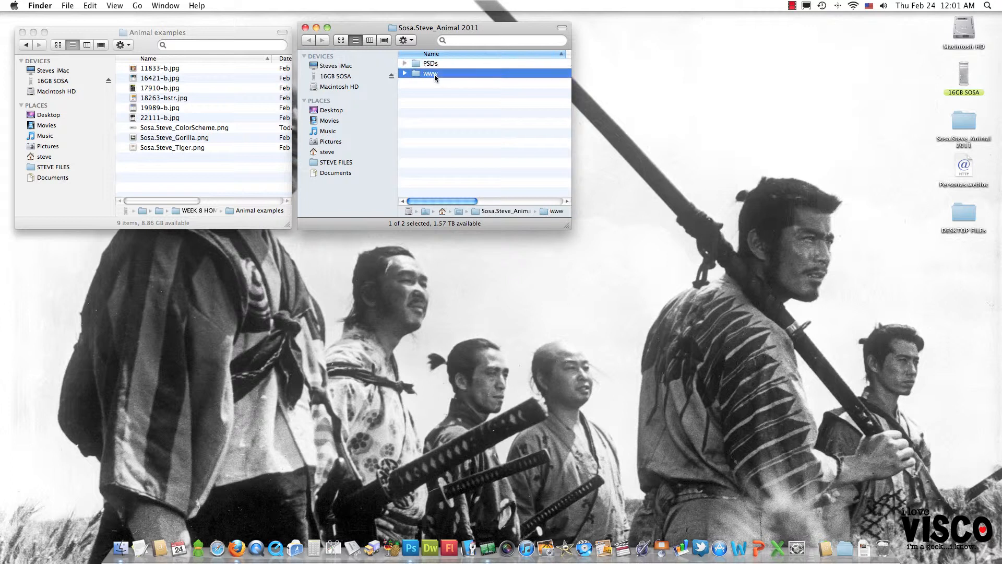
pyautogui.click(405, 74)
pyautogui.click(405, 73)
pyautogui.click(419, 63)
pyautogui.click(406, 64)
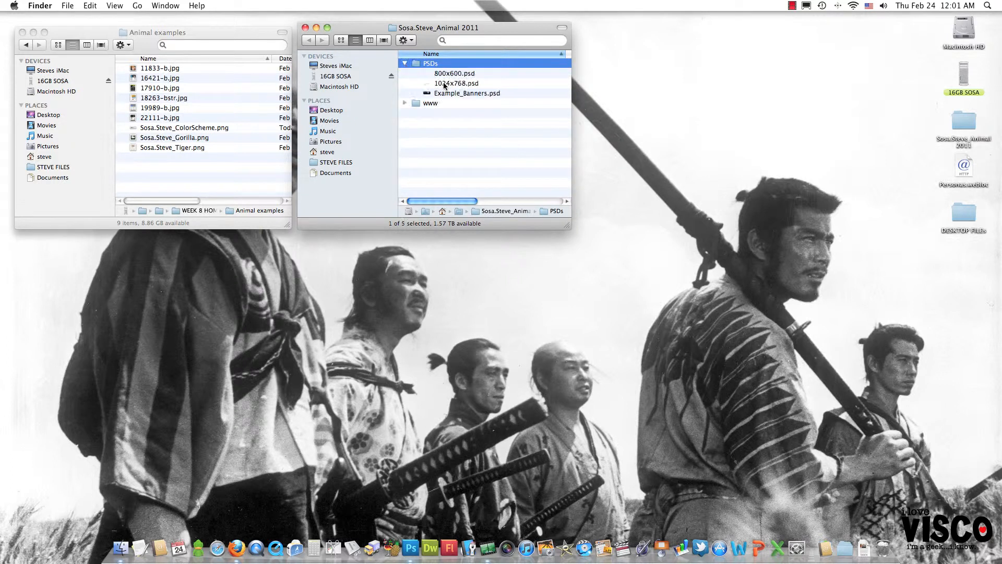
pyautogui.click(454, 77)
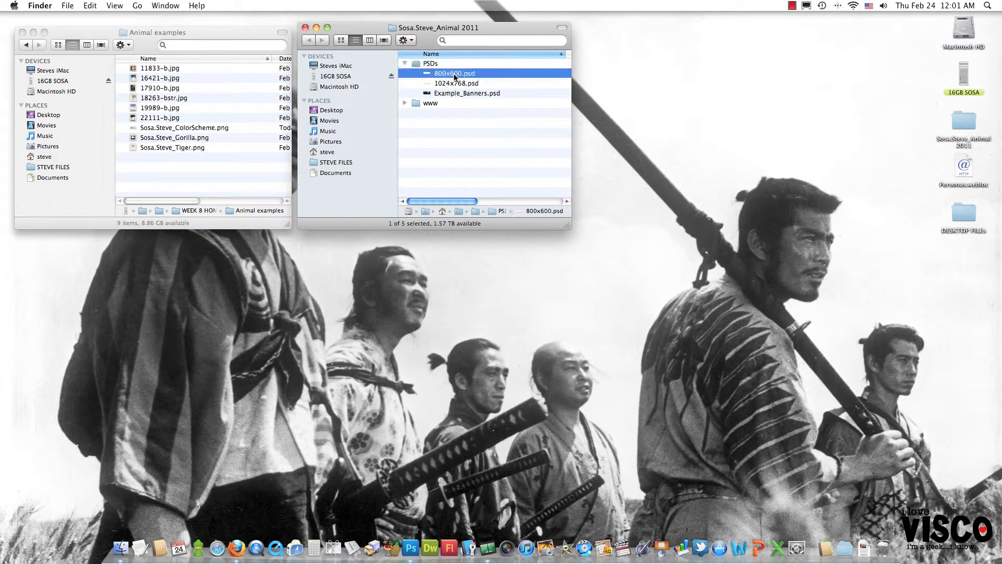
pyautogui.click(458, 131)
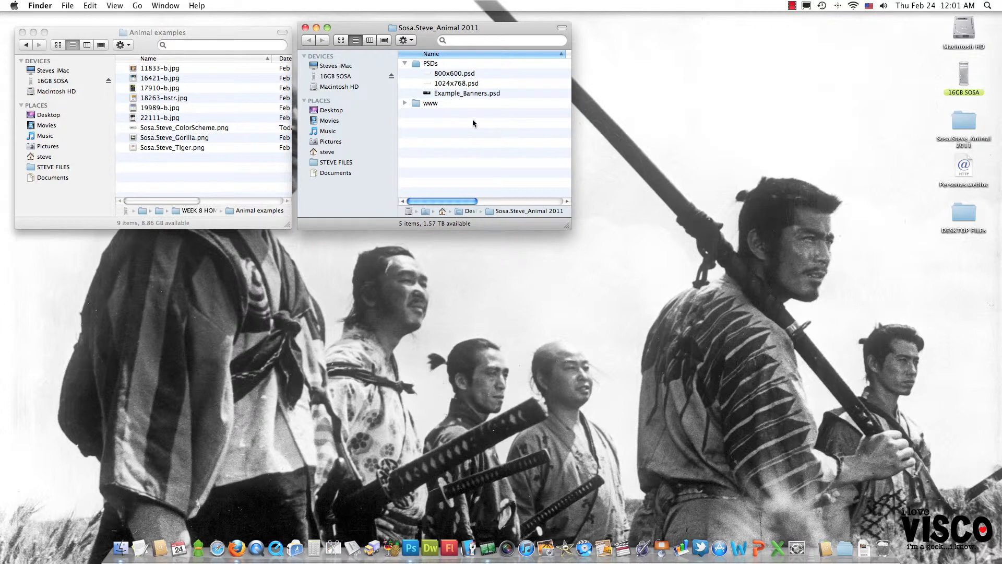
# Step: Open Example_Banners.psd from the PSDs folder in Photoshop and enlarge its document window around the banner
pyautogui.doubleClick(466, 93)
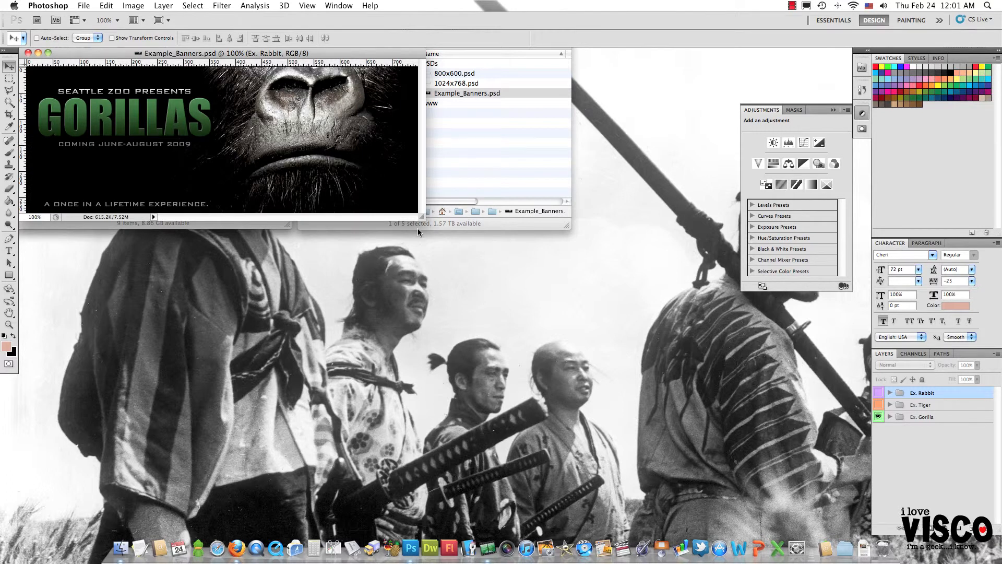
pyautogui.moveTo(422, 218); pyautogui.dragTo(647, 381)
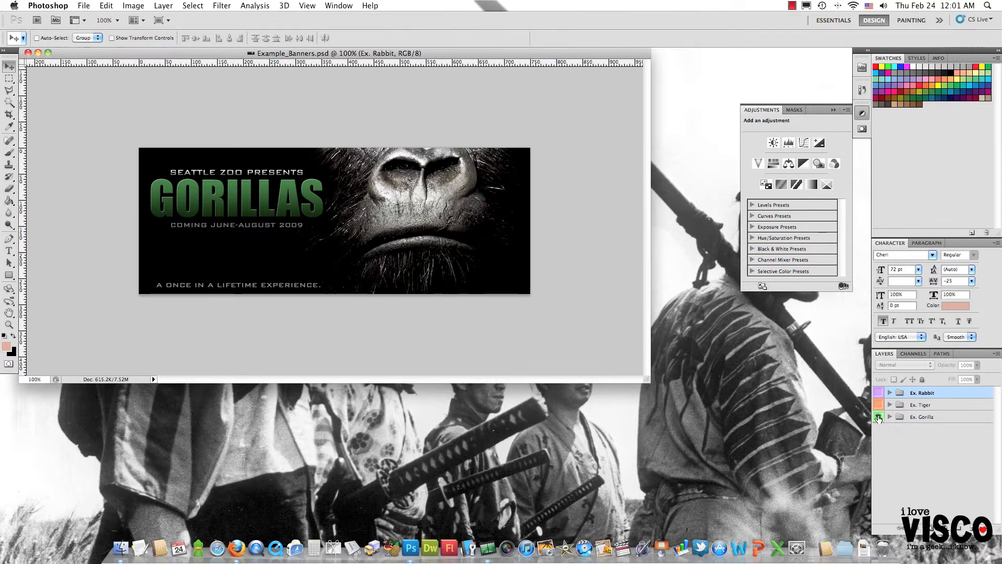
# Step: Examine the layers inside the Ex. Gorilla group, then collapse the group again
pyautogui.click(912, 418)
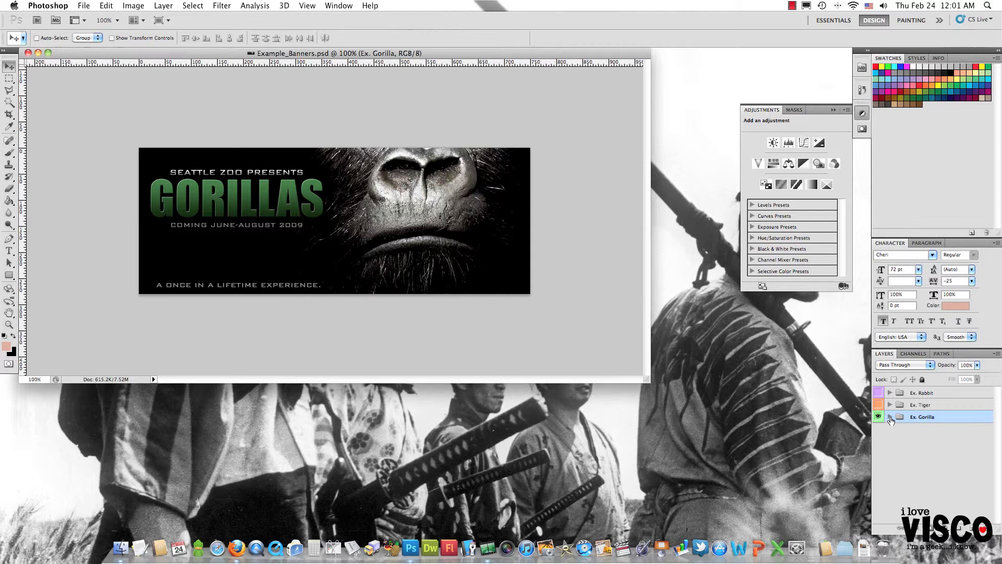
pyautogui.click(889, 417)
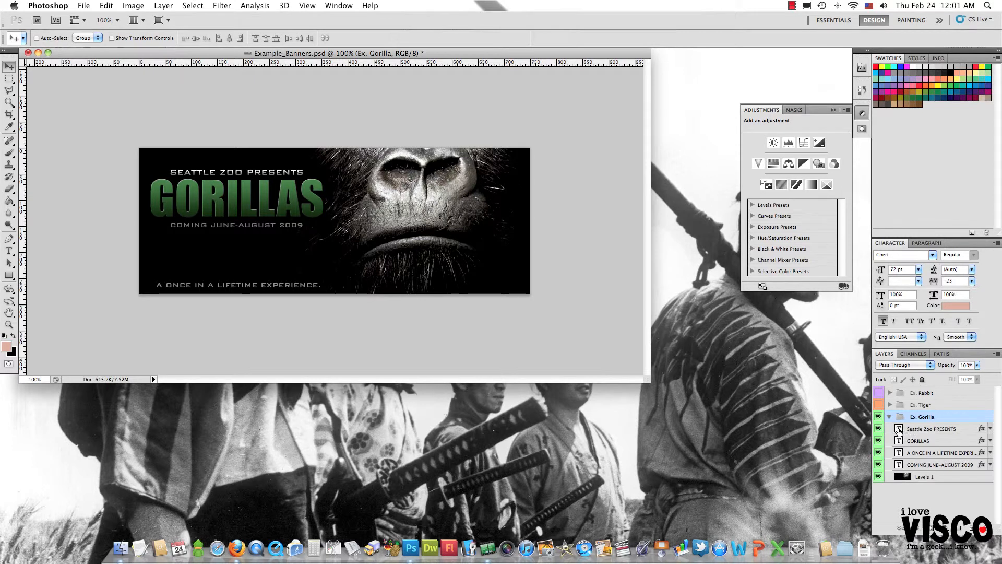
pyautogui.moveTo(884, 431)
pyautogui.mouseDown()
pyautogui.moveTo(879, 464)
pyautogui.moveTo(879, 428)
pyautogui.mouseUp()
pyautogui.click(889, 417)
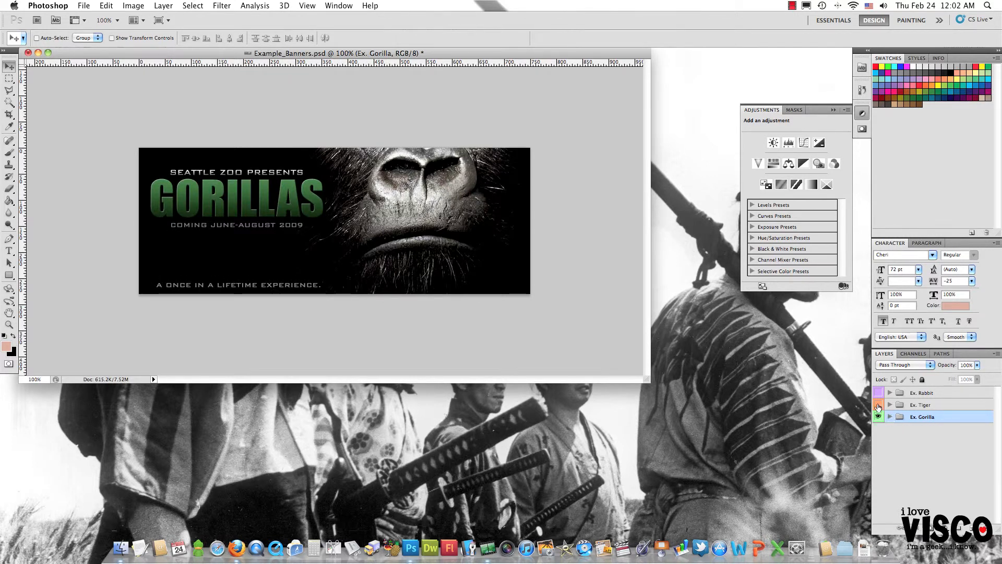
# Step: Show the Ex. Tiger banner and examine its layers, toggling Layer 1's visibility to see what it contributes
pyautogui.click(878, 405)
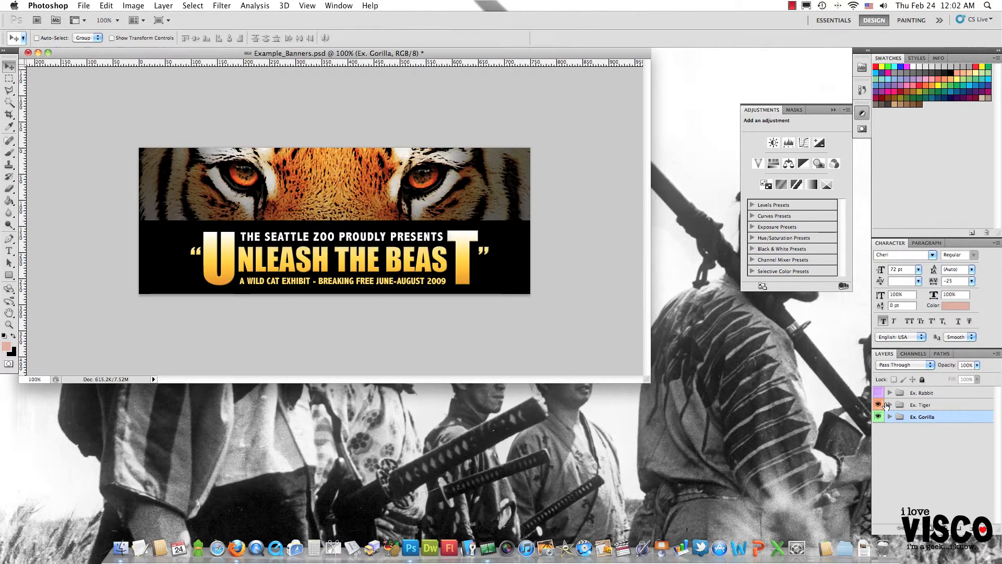
pyautogui.click(889, 405)
pyautogui.click(879, 452)
pyautogui.click(878, 452)
pyautogui.click(879, 453)
pyautogui.click(878, 452)
pyautogui.click(878, 453)
pyautogui.click(879, 452)
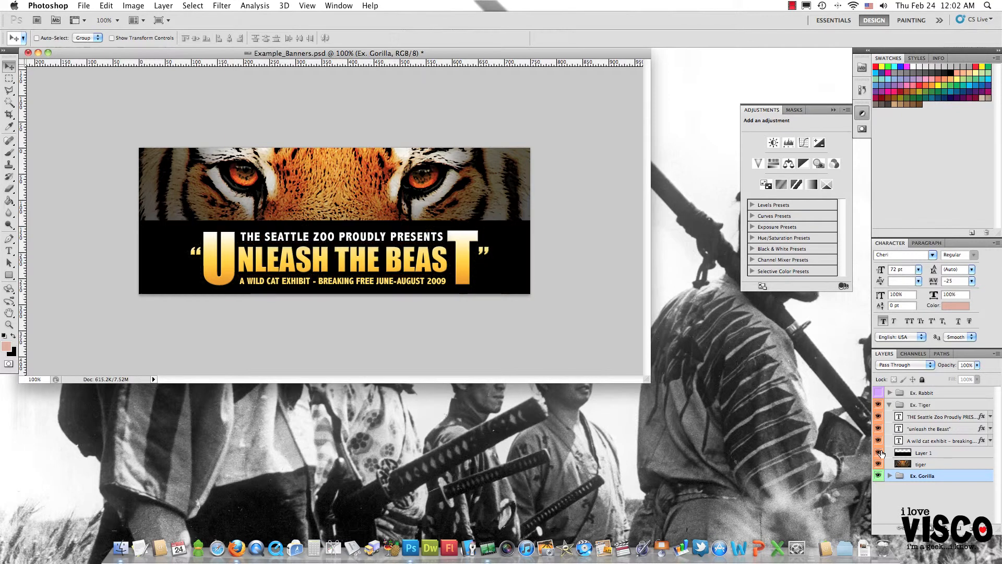
pyautogui.click(889, 405)
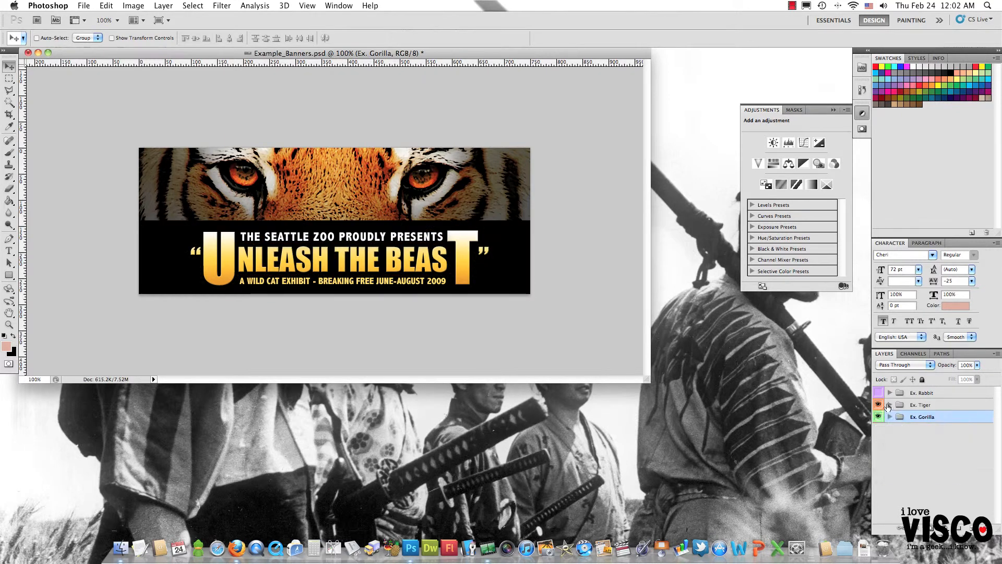
# Step: Show the Ex. Rabbit banner and examine its layers, then hide the Ex. Rabbit and Ex. Tiger groups
pyautogui.click(879, 394)
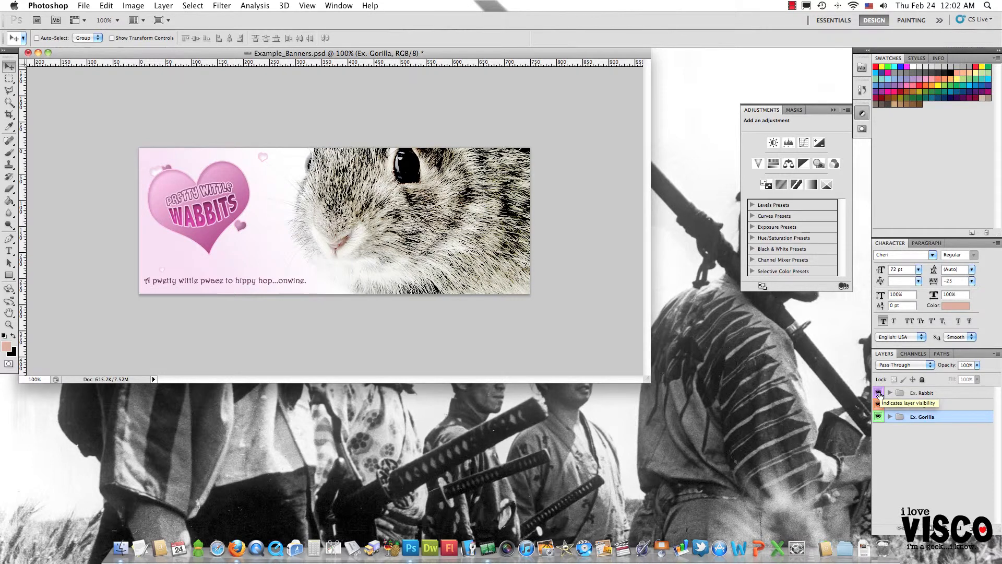
pyautogui.click(890, 392)
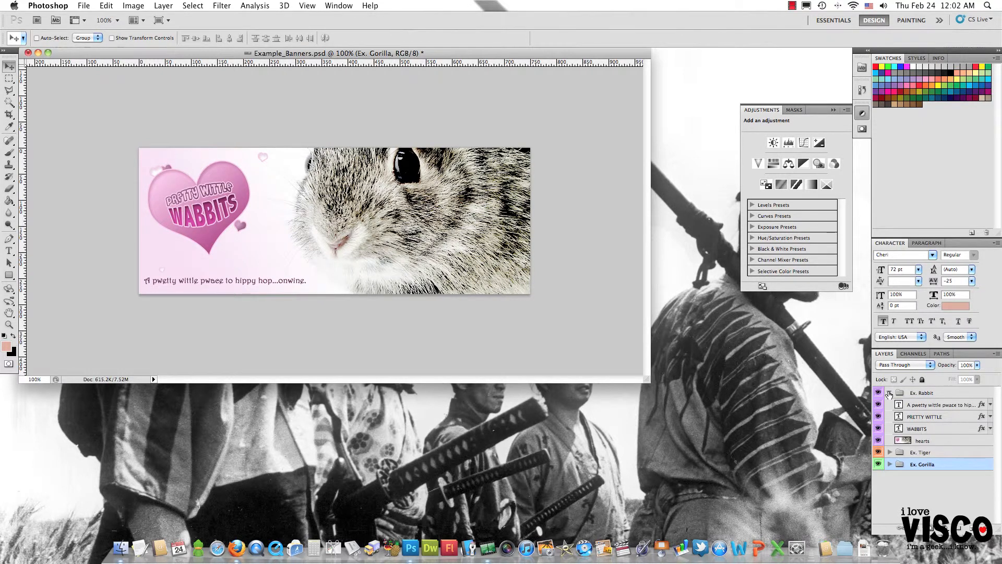
pyautogui.click(889, 393)
pyautogui.click(878, 392)
pyautogui.click(878, 404)
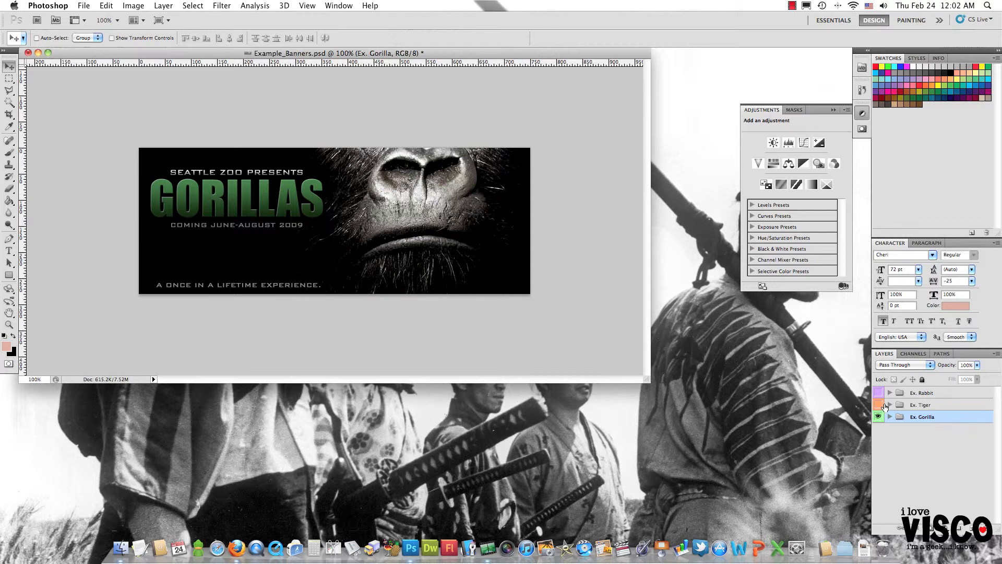
# Step: Show the Ex. Tiger banner again for review, followed by the Ex. Rabbit banner above it
pyautogui.click(879, 406)
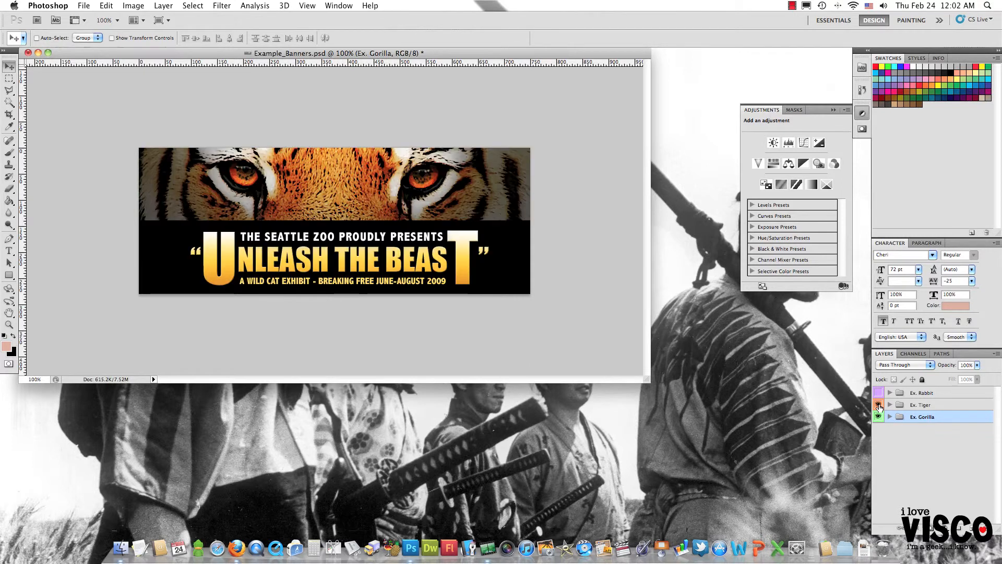
pyautogui.click(940, 406)
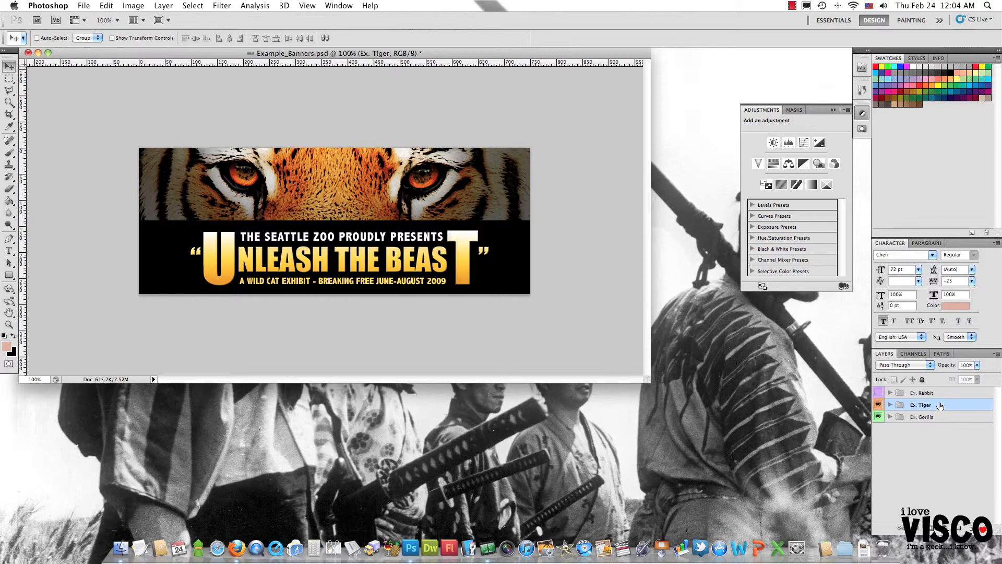
pyautogui.click(878, 392)
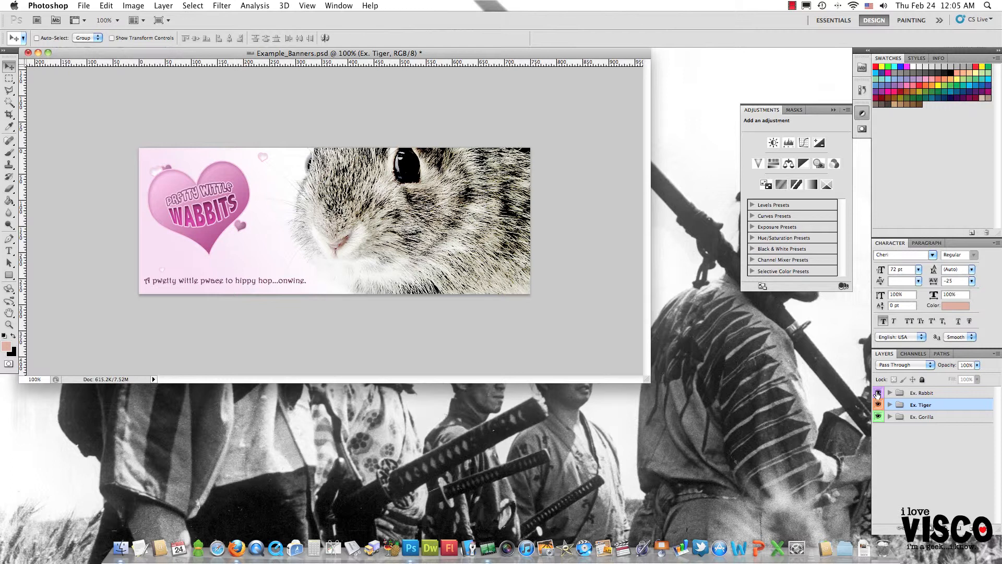
# Step: Switch to Finder and preview the six website examples in the Animal examples folder, from 11833-b.jpg to 22111-b.jpg
pyautogui.press('super+h')
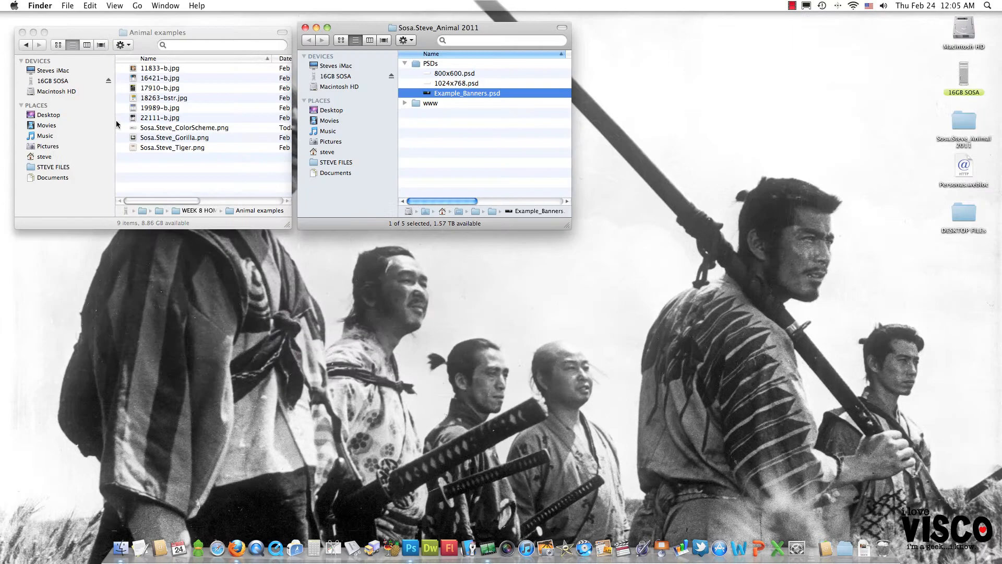
pyautogui.click(224, 166)
pyautogui.click(182, 68)
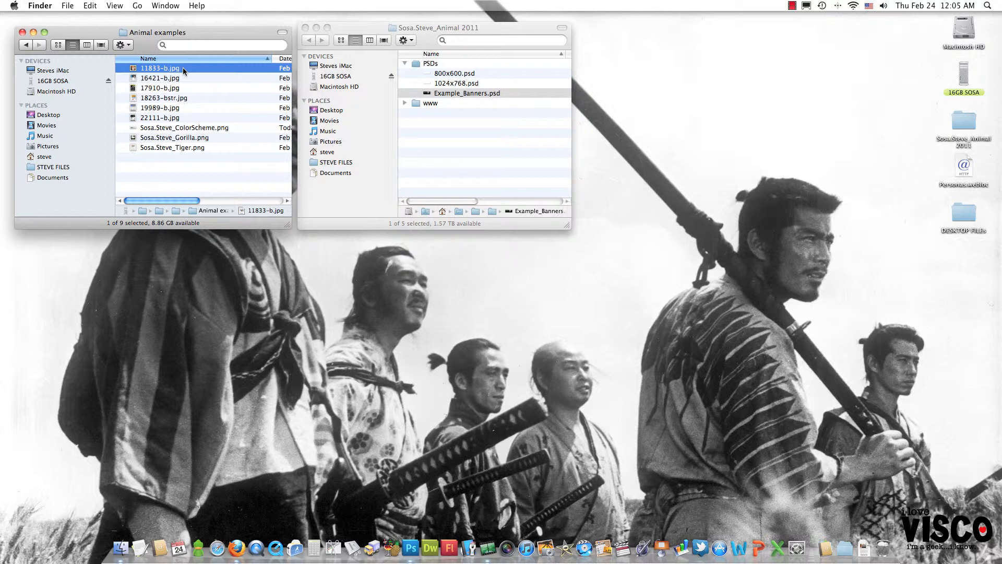
pyautogui.press('space')
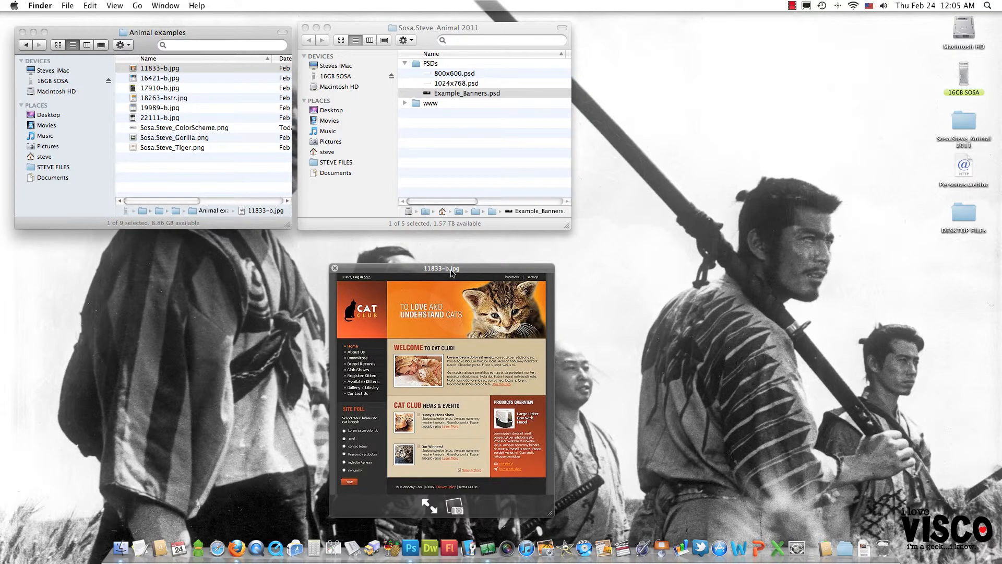
pyautogui.moveTo(451, 273); pyautogui.dragTo(385, 126)
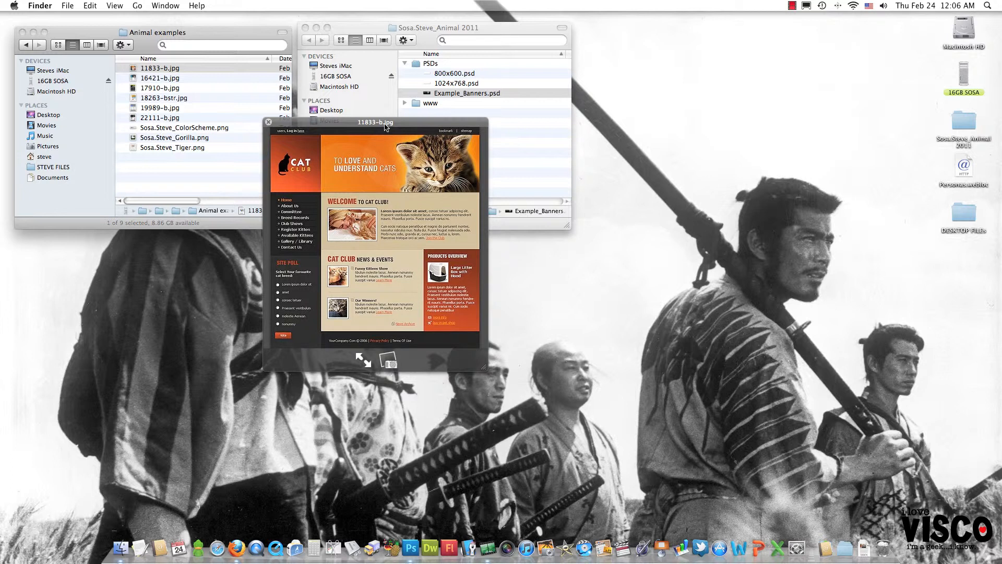
pyautogui.press('Down')
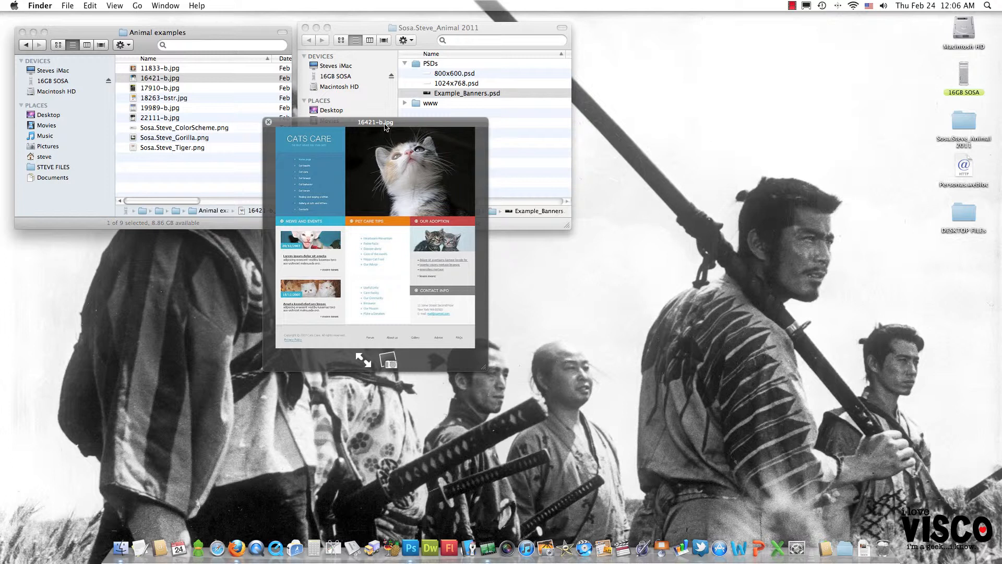
pyautogui.press('Down')
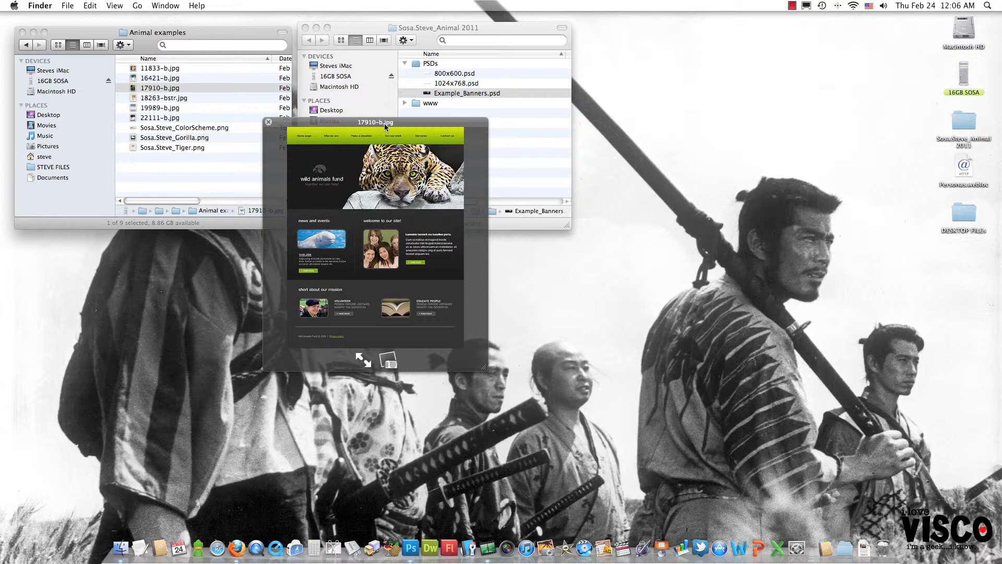
pyautogui.press('Down')
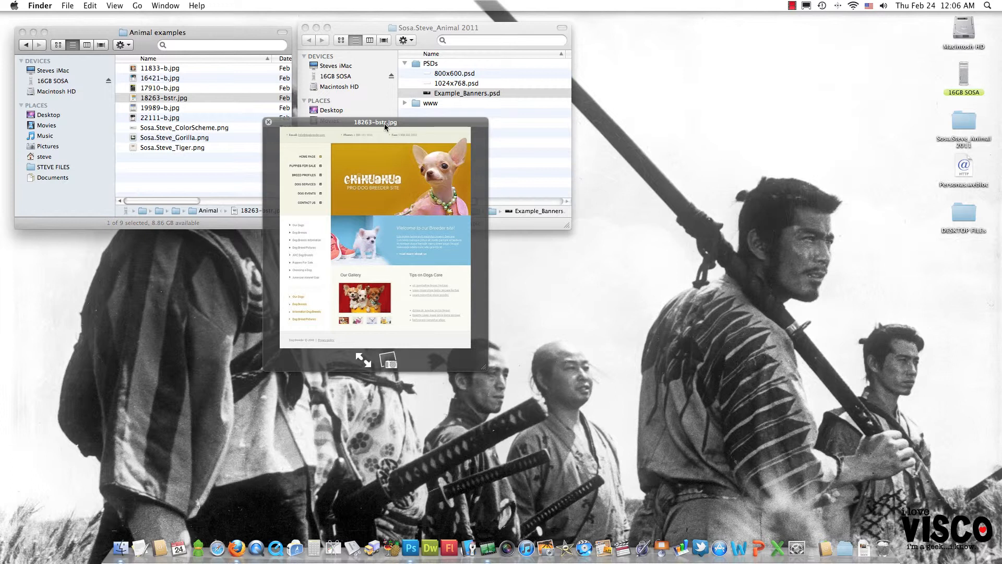
pyautogui.press('Down')
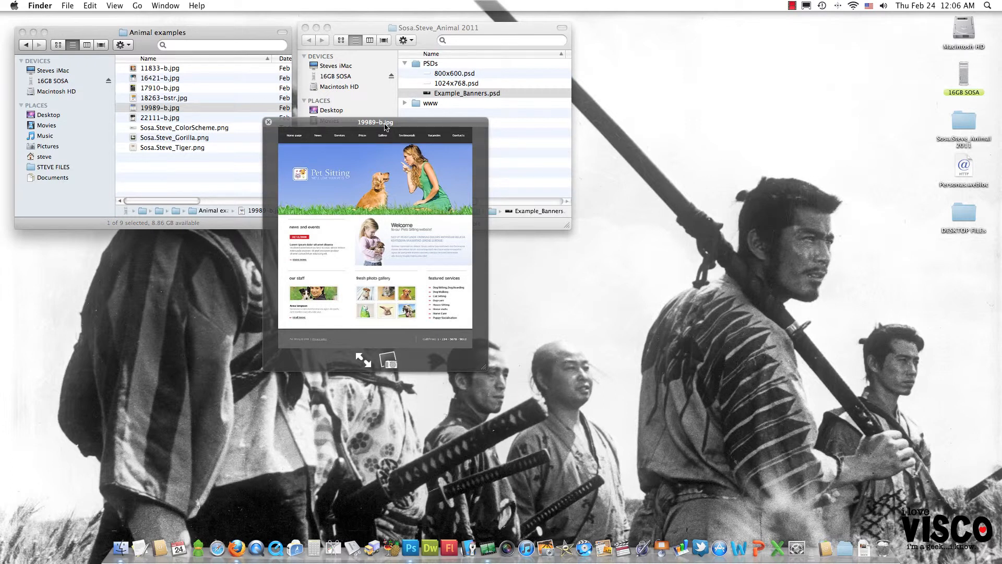
pyautogui.press('Down')
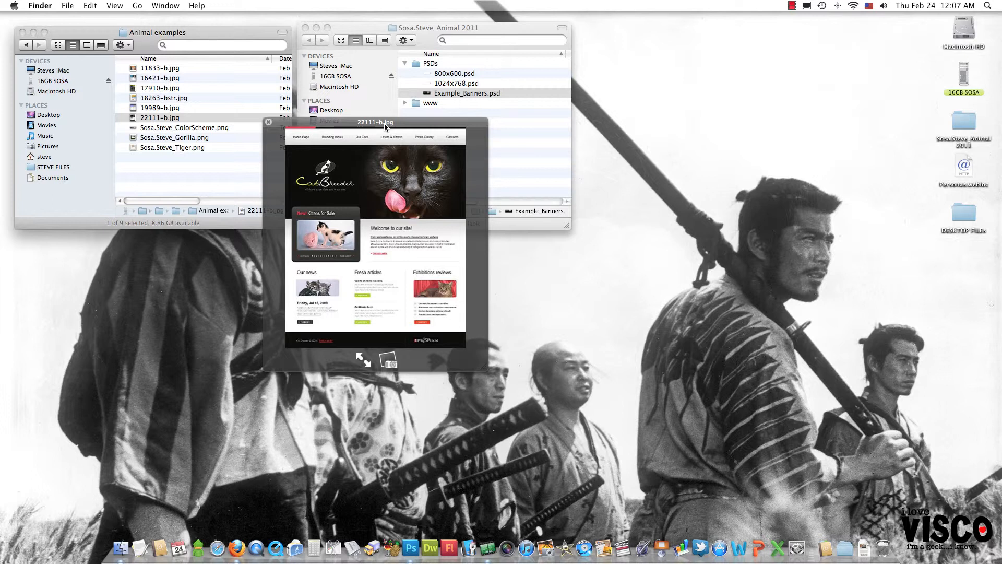
pyautogui.press('space')
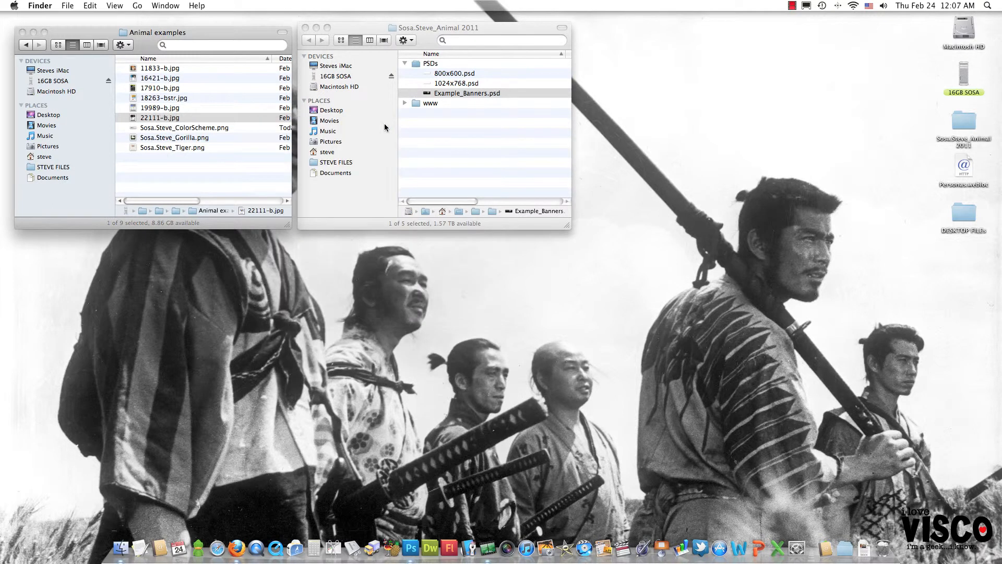
# Step: Preview the gorilla website PNG in the Animal examples folder and close the preview
pyautogui.click(177, 138)
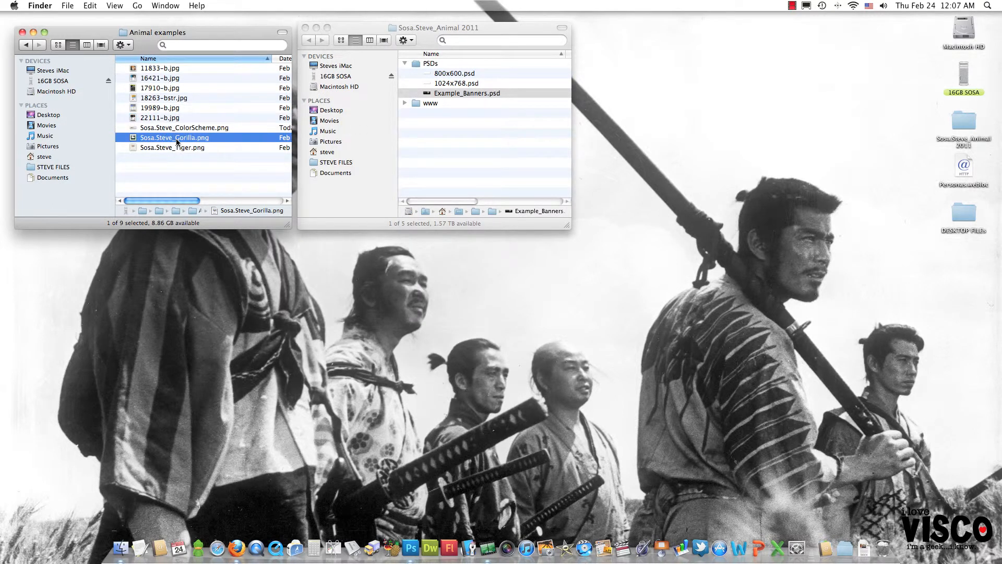
pyautogui.press('space')
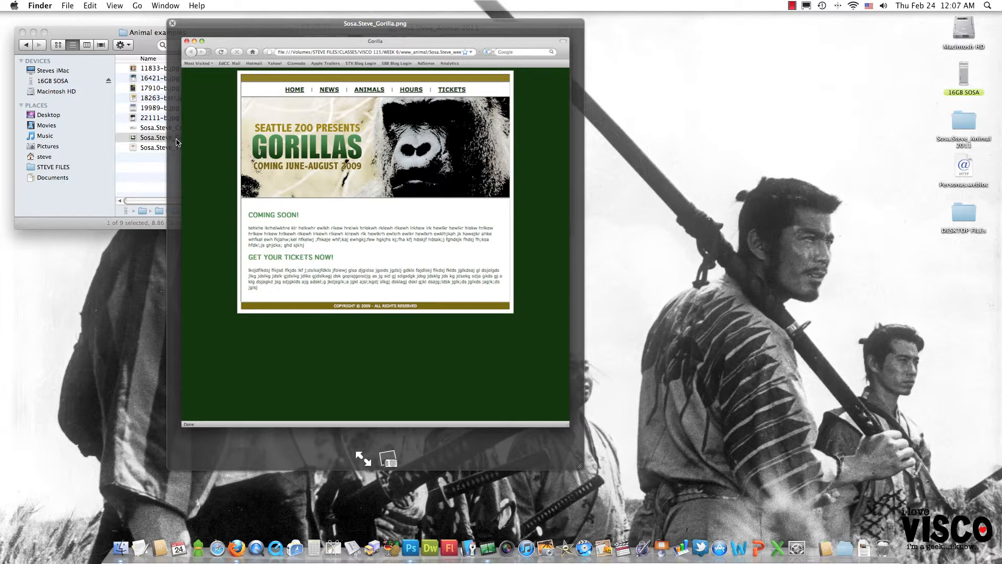
pyautogui.press('space')
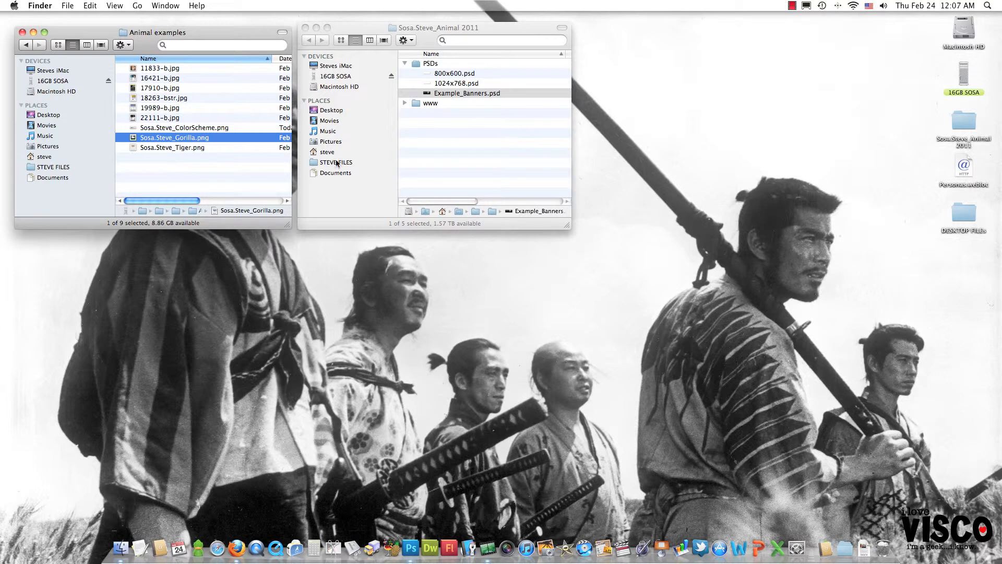
# Step: Return to Photoshop and close Example_Banners.psd without saving the changes
pyautogui.click(415, 543)
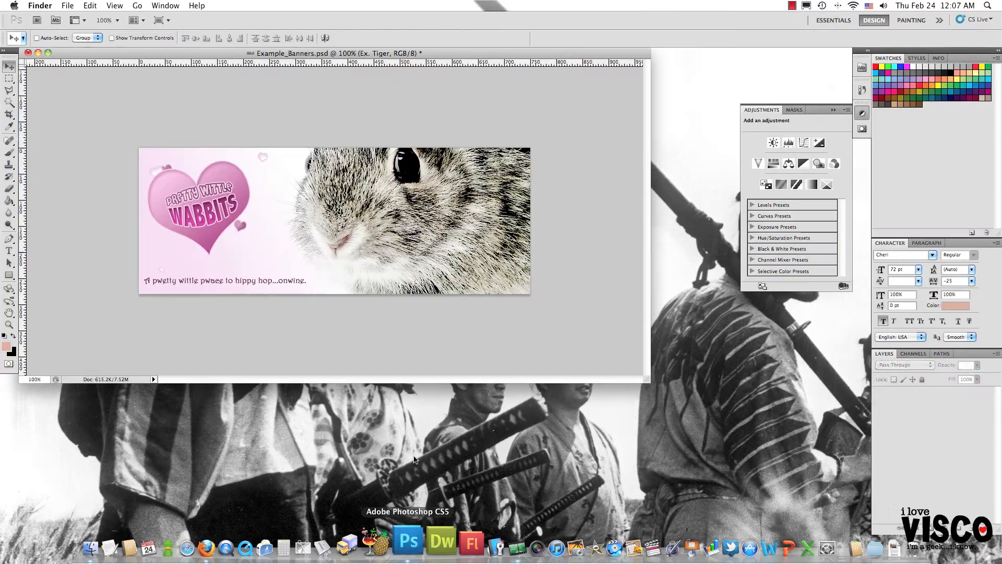
pyautogui.click(28, 52)
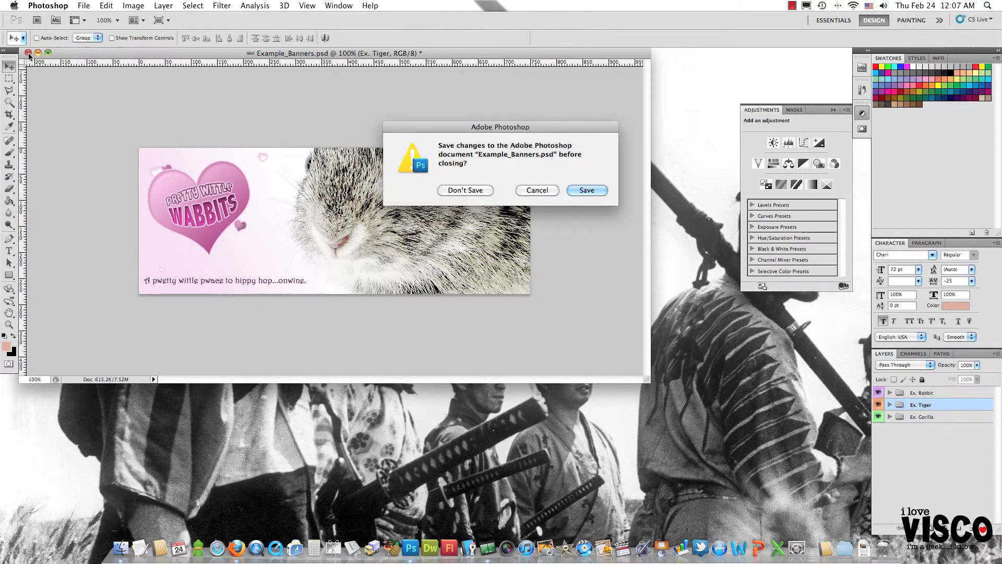
pyautogui.click(476, 191)
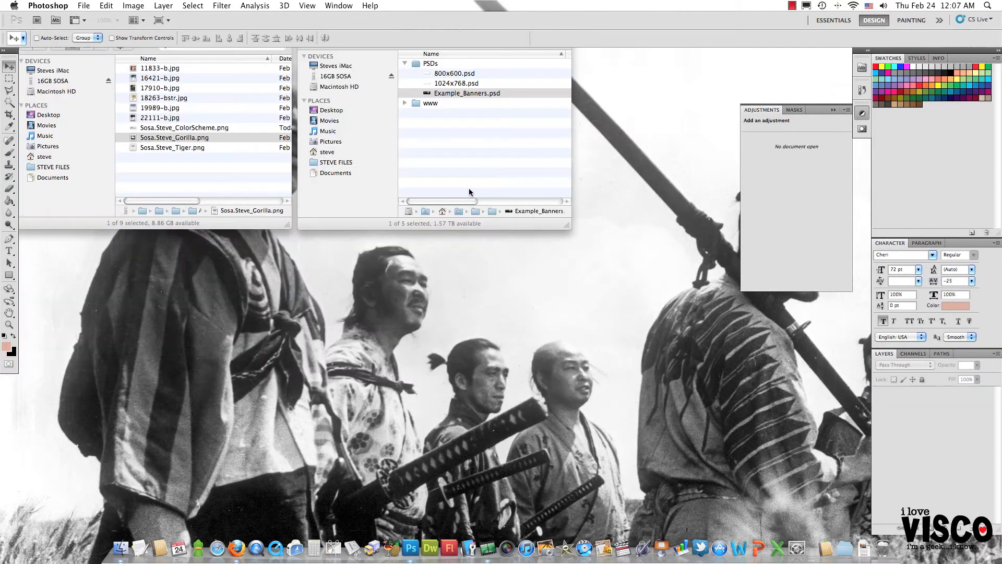
# Step: Create a new RGB document 750 pixels wide and 200 pixels high at 72 pixels/inch with a white background
pyautogui.click(83, 6)
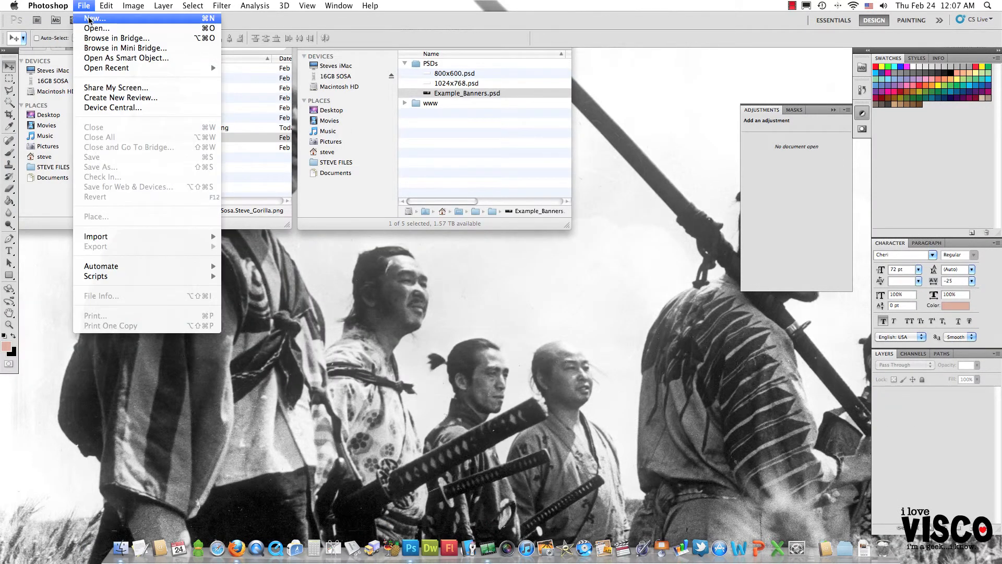
pyautogui.click(90, 20)
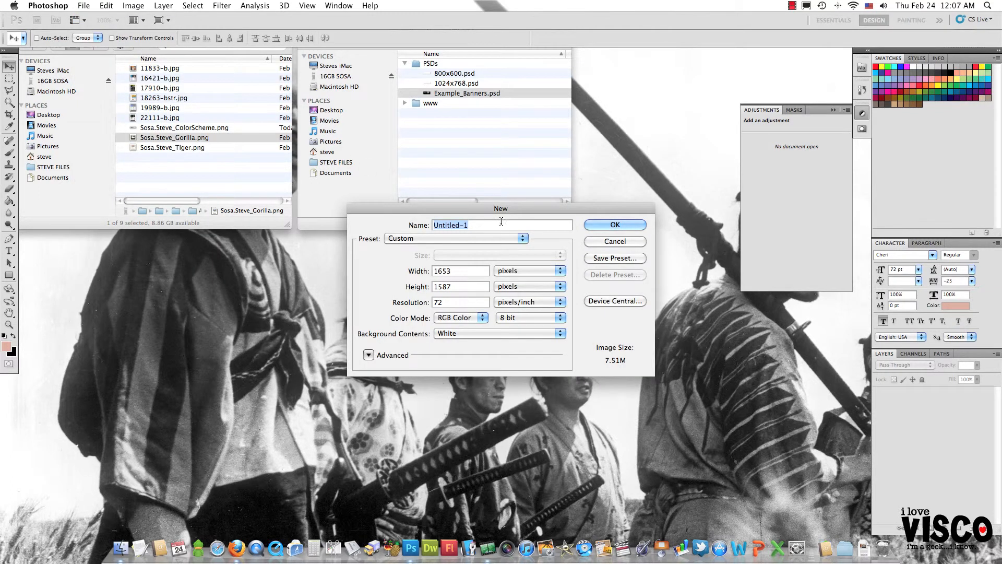
pyautogui.moveTo(501, 208); pyautogui.dragTo(312, 130)
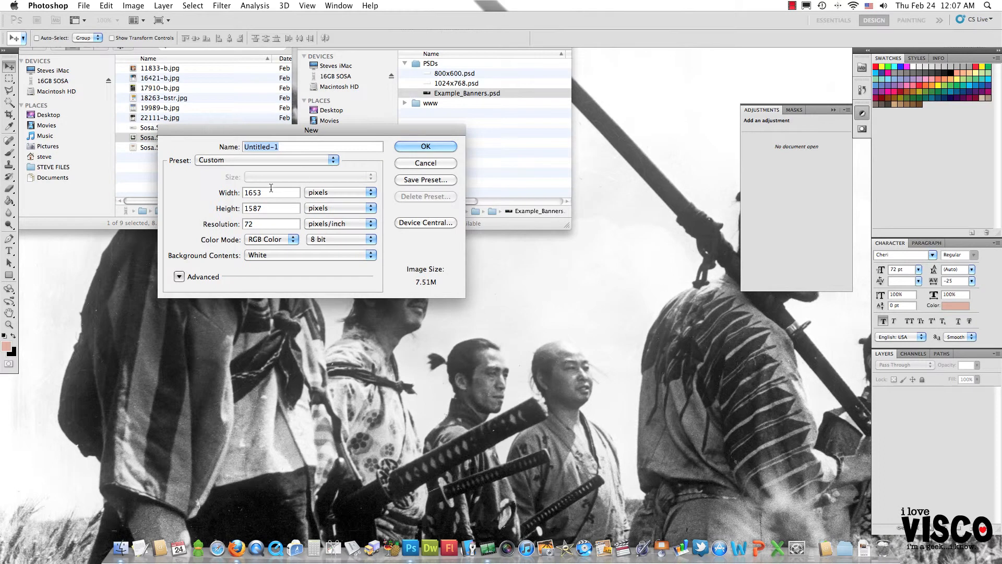
pyautogui.press('Tab')
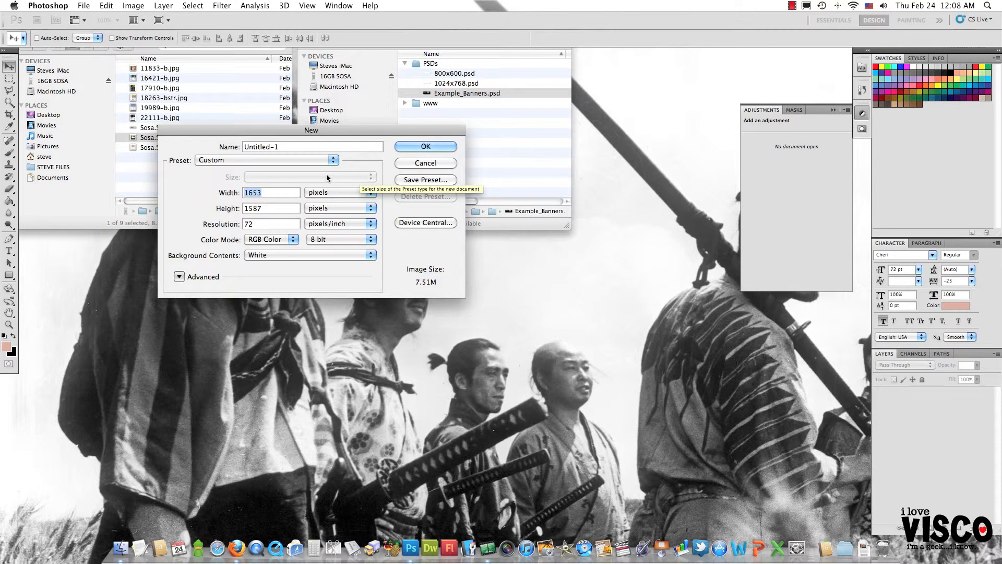
pyautogui.write('750')
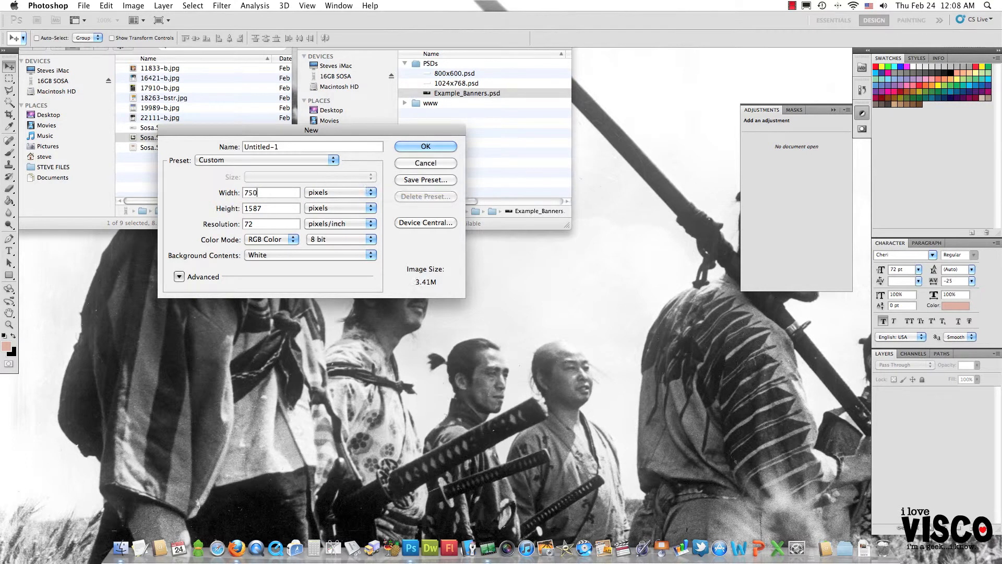
pyautogui.press('Tab')
pyautogui.press('BackSpace')
pyautogui.write('200')
pyautogui.moveTo(268, 224); pyautogui.dragTo(209, 224)
pyautogui.click(266, 239)
pyautogui.click(277, 239)
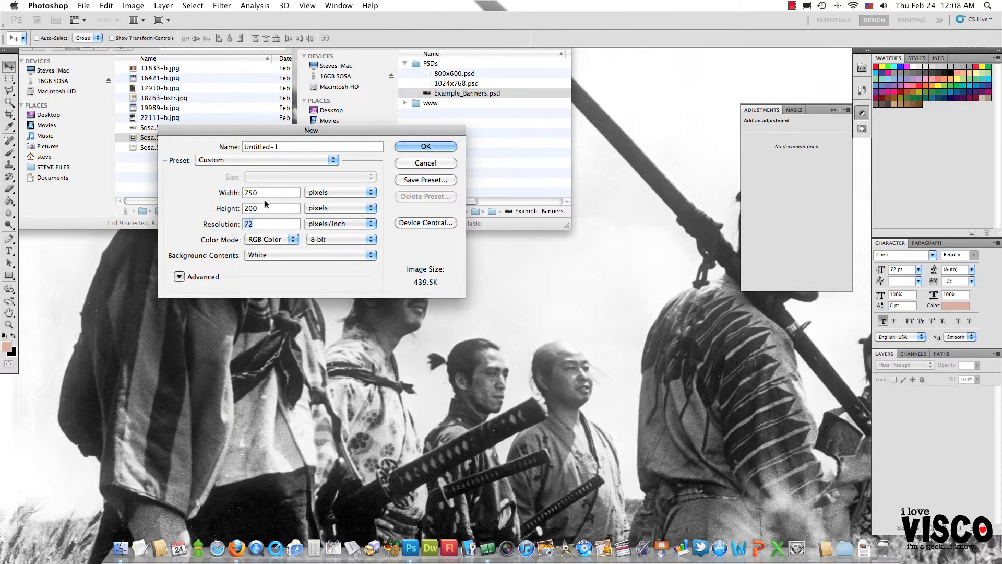
pyautogui.click(440, 145)
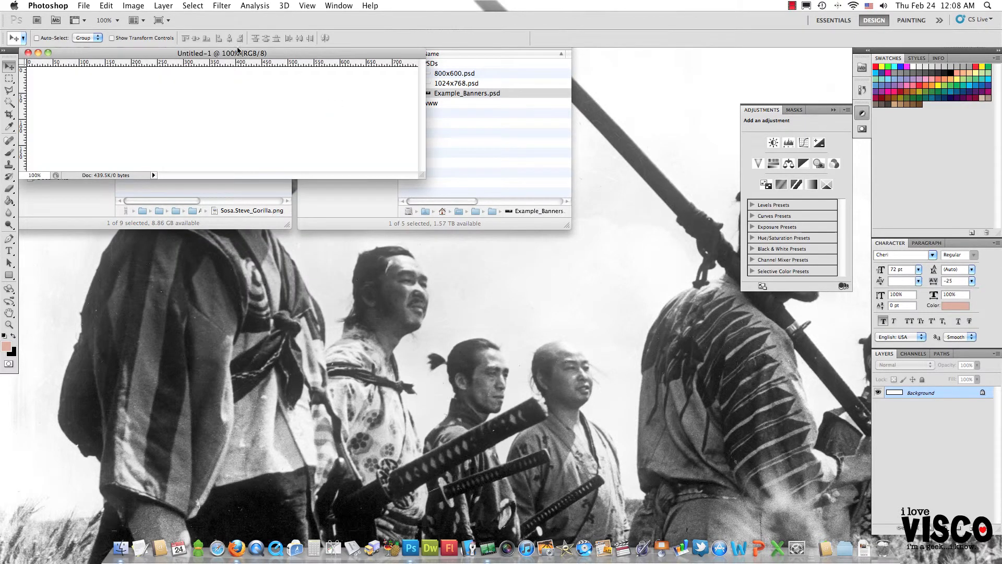
# Step: Set up saving the document in Photoshop format as 800x600.psd in the desktop animal project's PSDs folder, but cancel the save
pyautogui.click(84, 5)
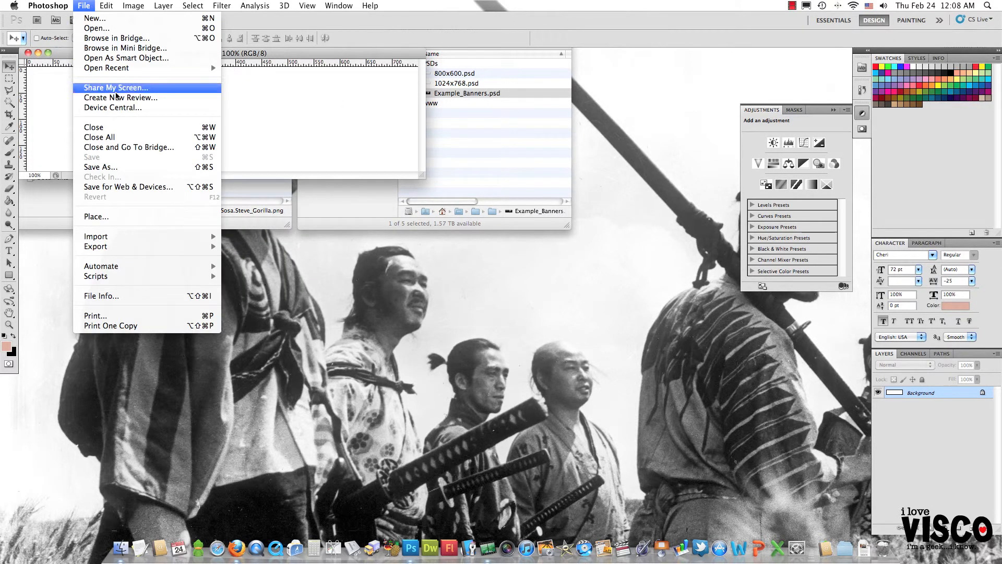
pyautogui.click(118, 167)
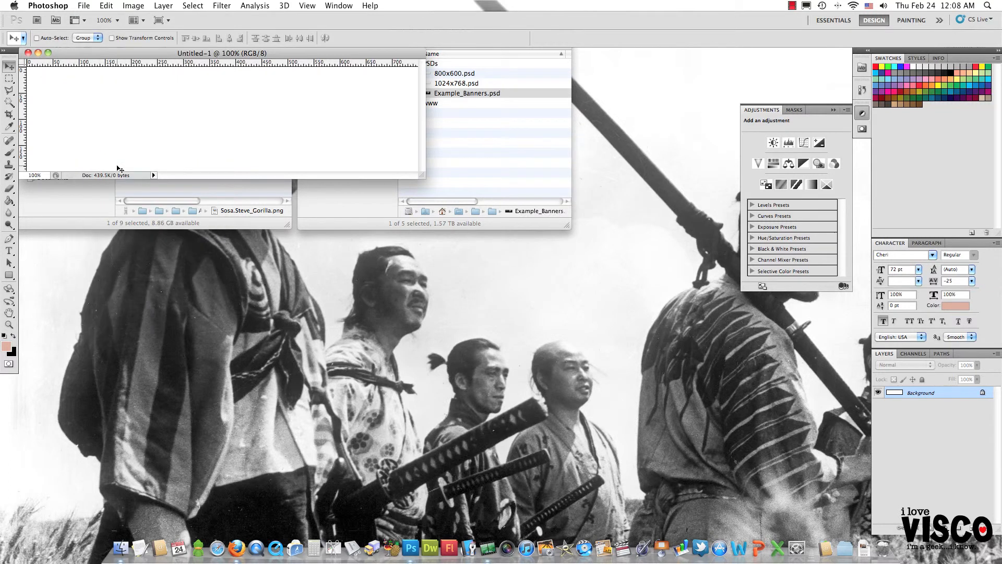
pyautogui.click(485, 315)
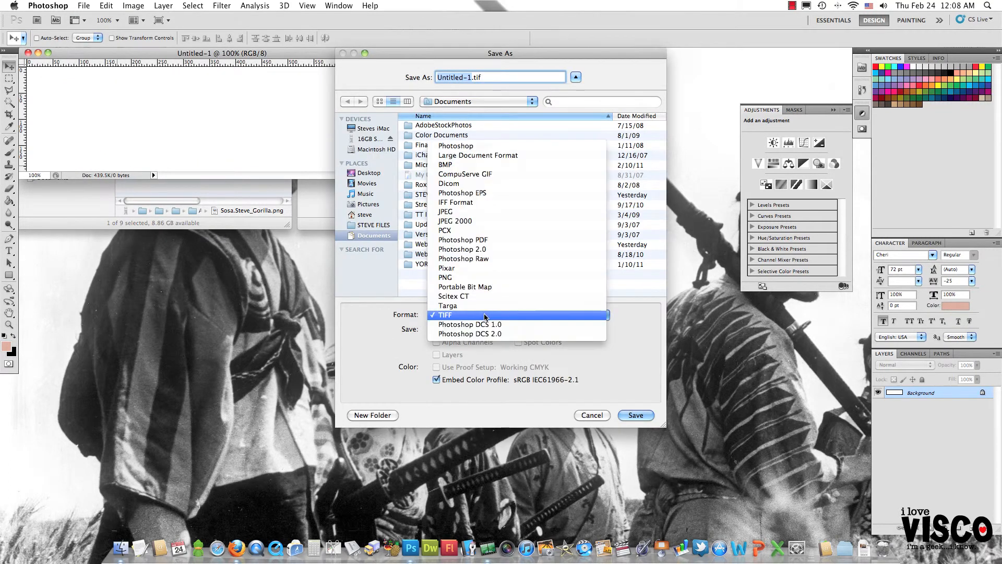
pyautogui.click(470, 147)
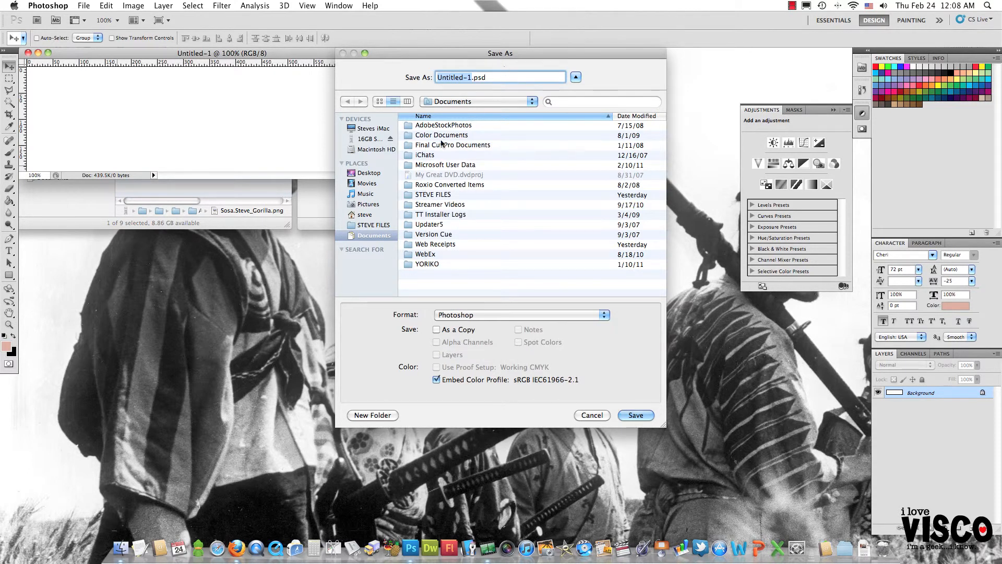
pyautogui.click(371, 173)
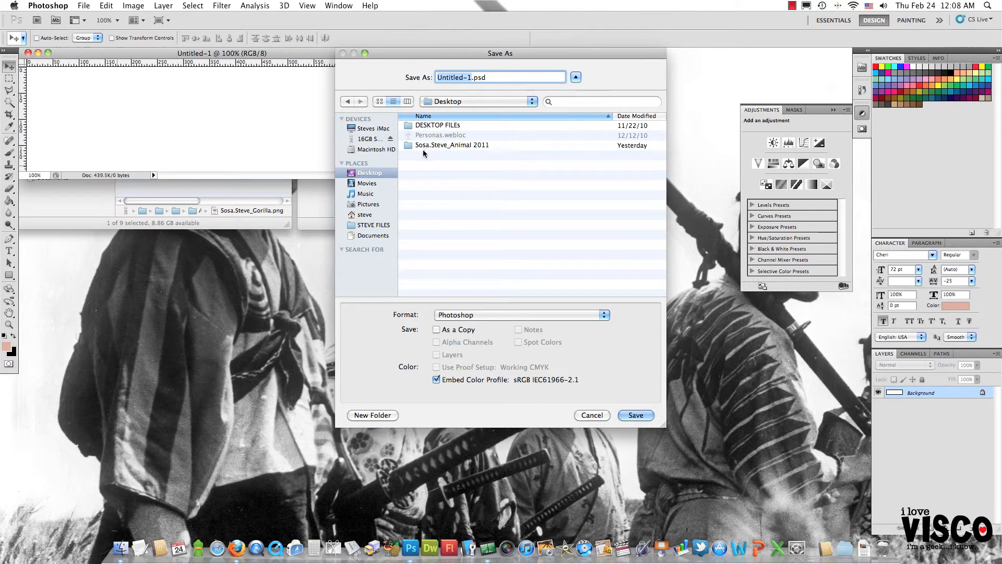
pyautogui.doubleClick(458, 145)
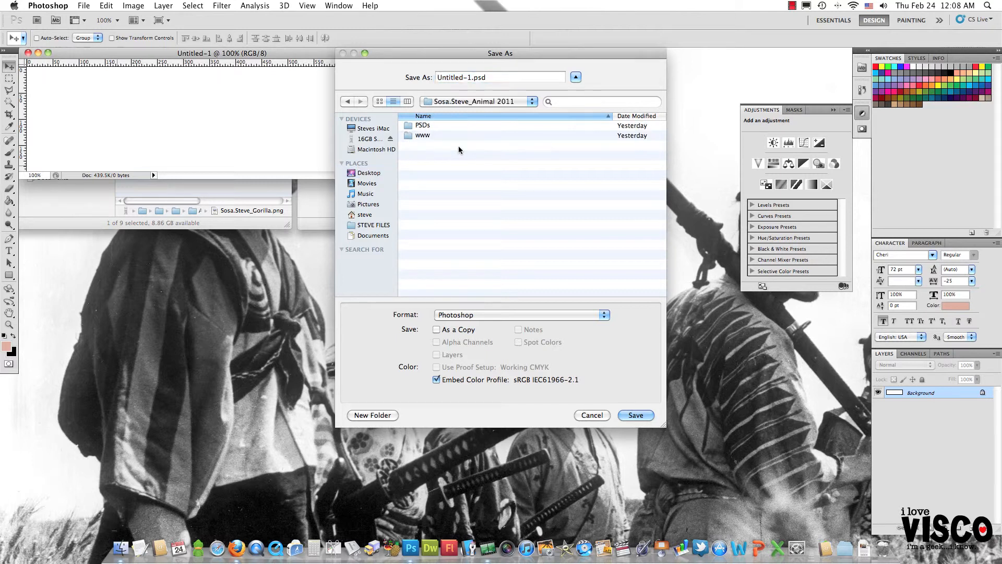
pyautogui.doubleClick(426, 128)
pyautogui.moveTo(480, 58); pyautogui.dragTo(356, 137)
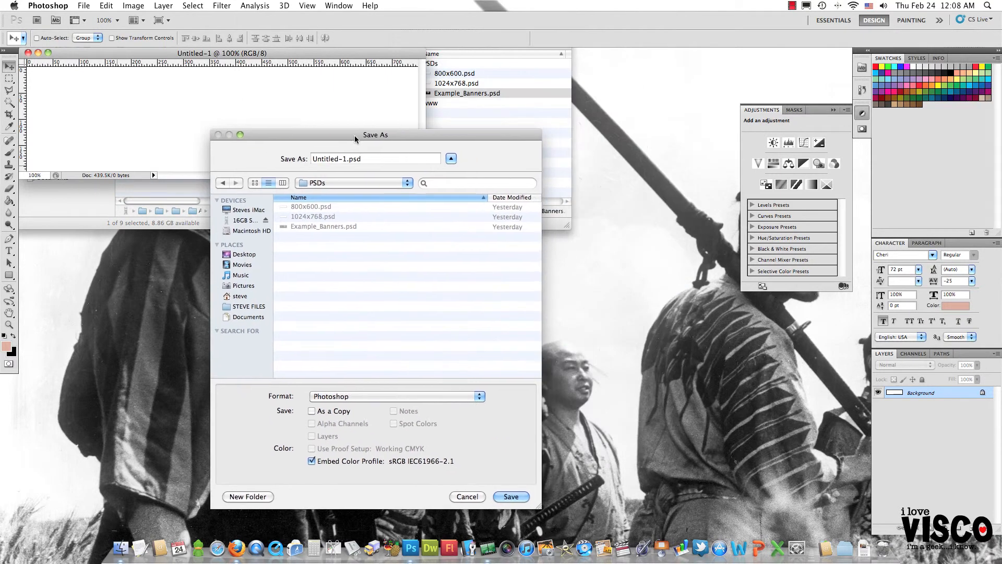
pyautogui.click(311, 208)
pyautogui.click(477, 496)
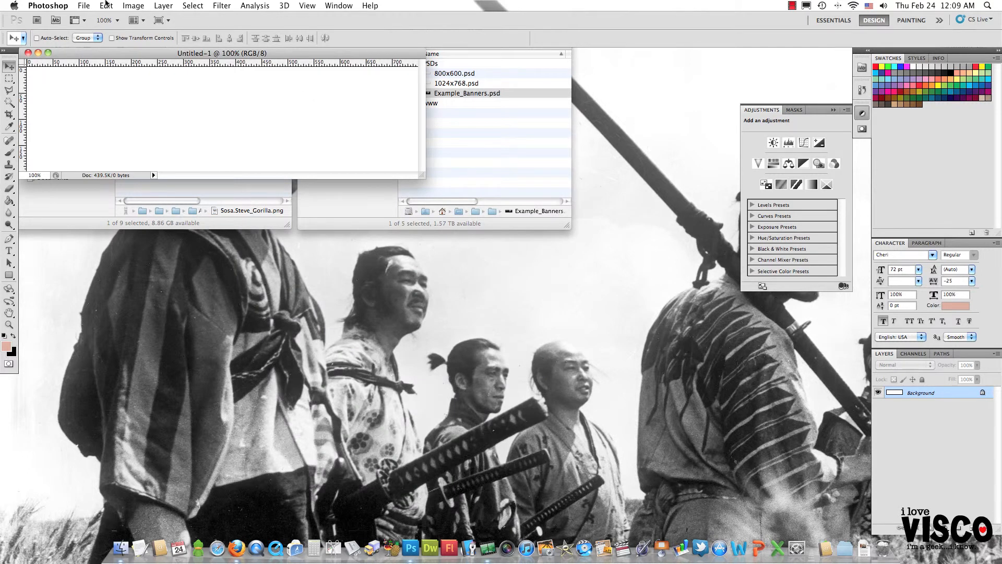
# Step: Create a second new document of 1000 x 250 pixels at 72 pixels/inch and place its window below the first one
pyautogui.click(84, 5)
pyautogui.click(277, 127)
pyautogui.press('super+n')
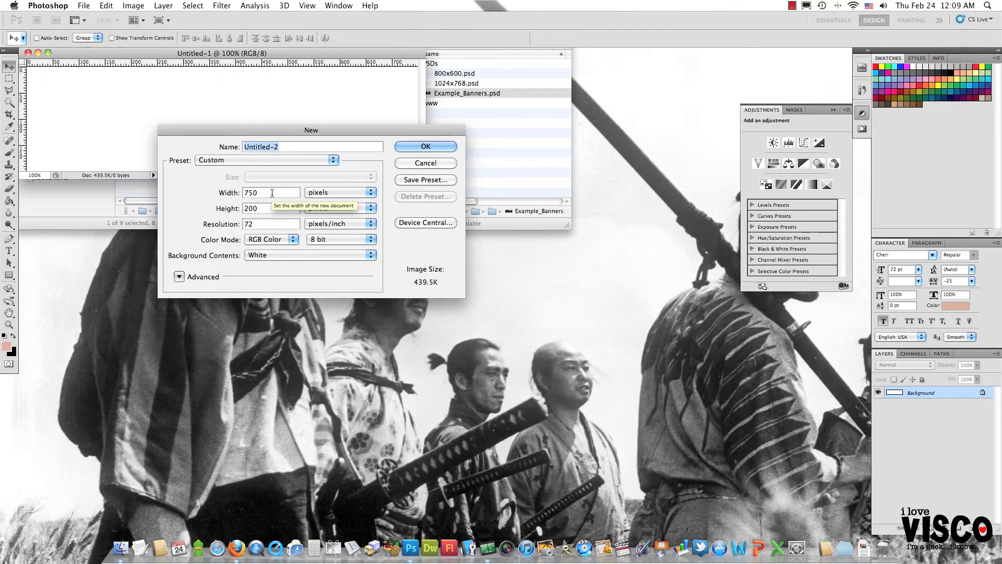
pyautogui.press('Tab')
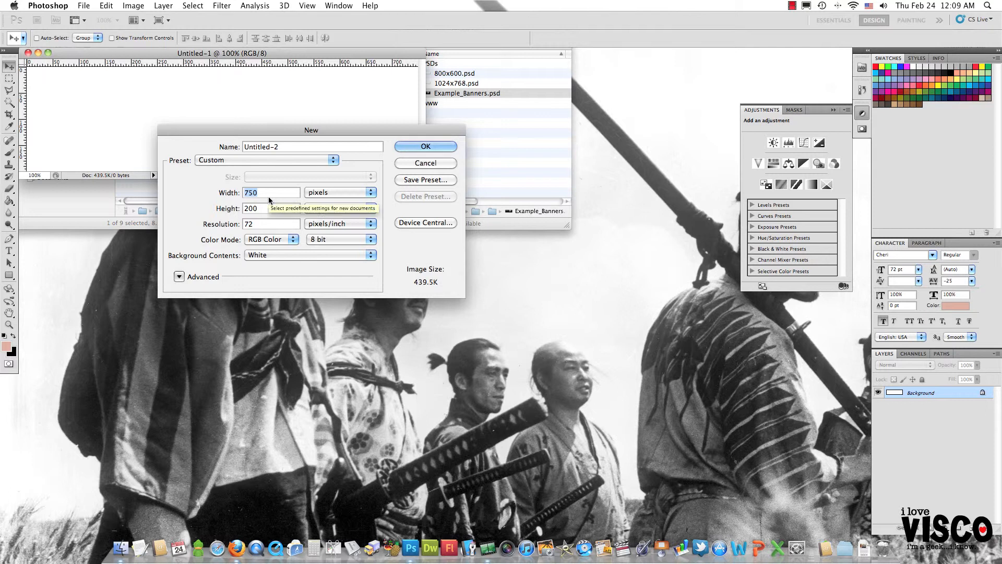
pyautogui.write('1000')
pyautogui.press('Tab')
pyautogui.write('250')
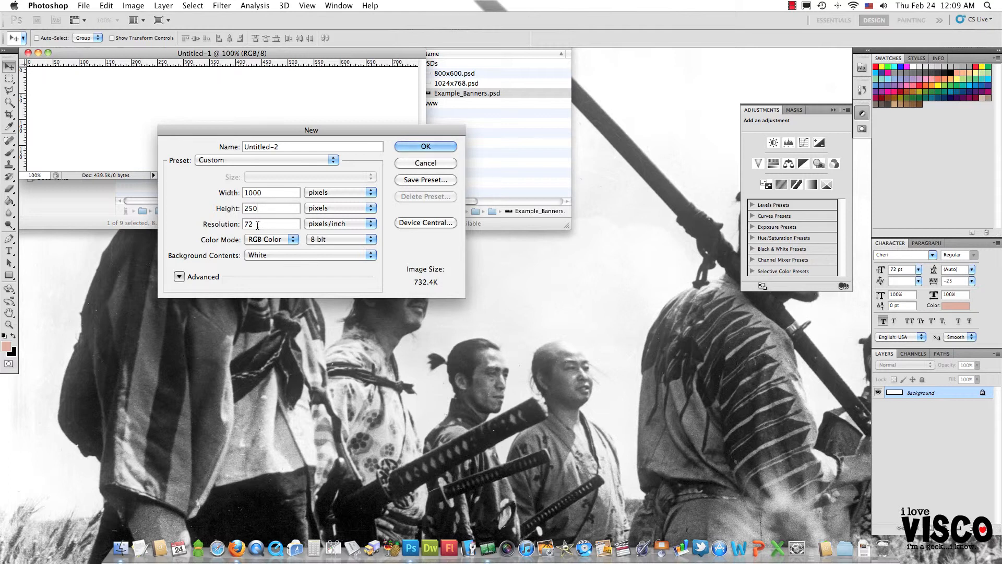
pyautogui.click(439, 145)
pyautogui.moveTo(380, 66); pyautogui.dragTo(375, 206)
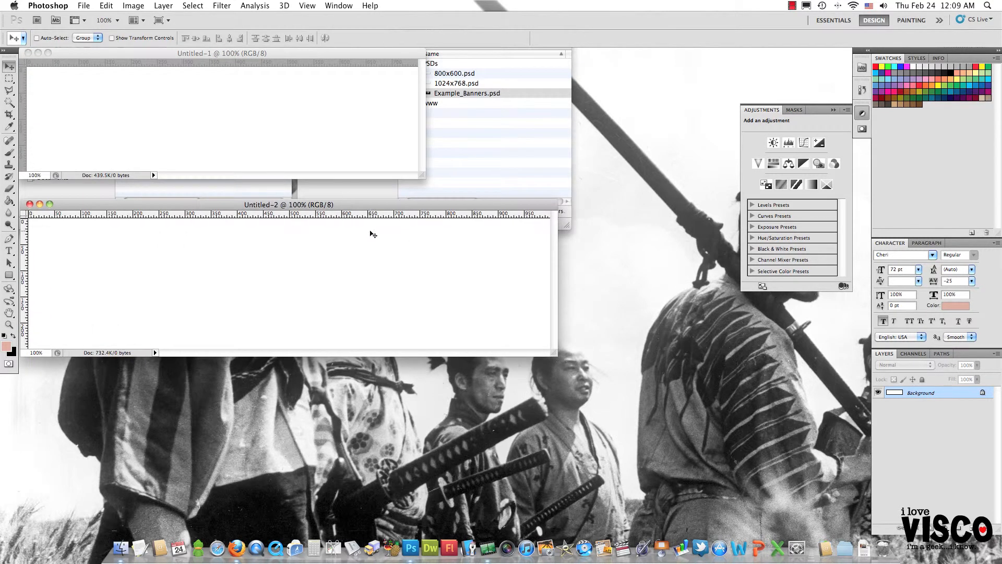
# Step: Set up saving the second document as 1024x768.psd in Photoshop format in the PSDs folder
pyautogui.click(85, 6)
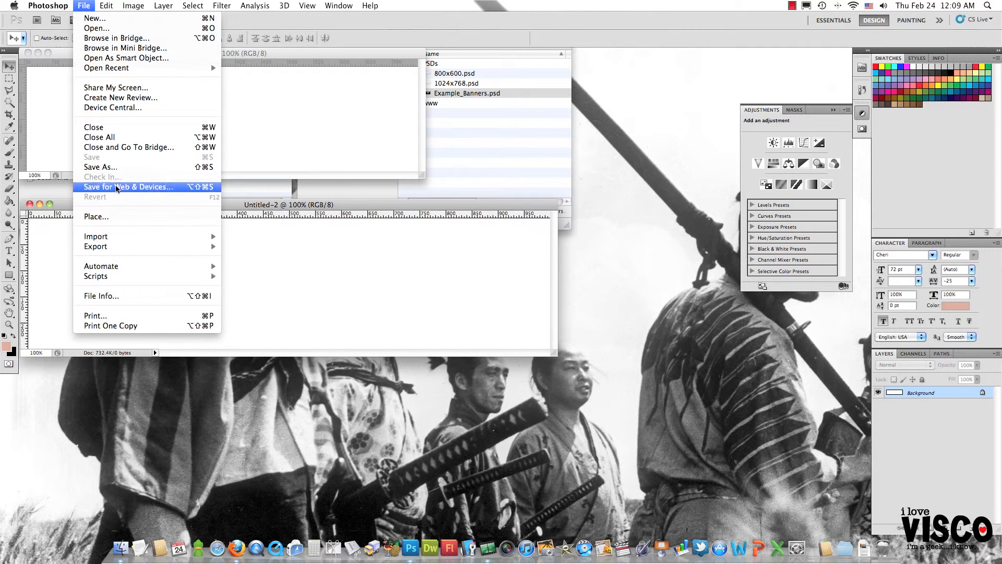
pyautogui.click(121, 166)
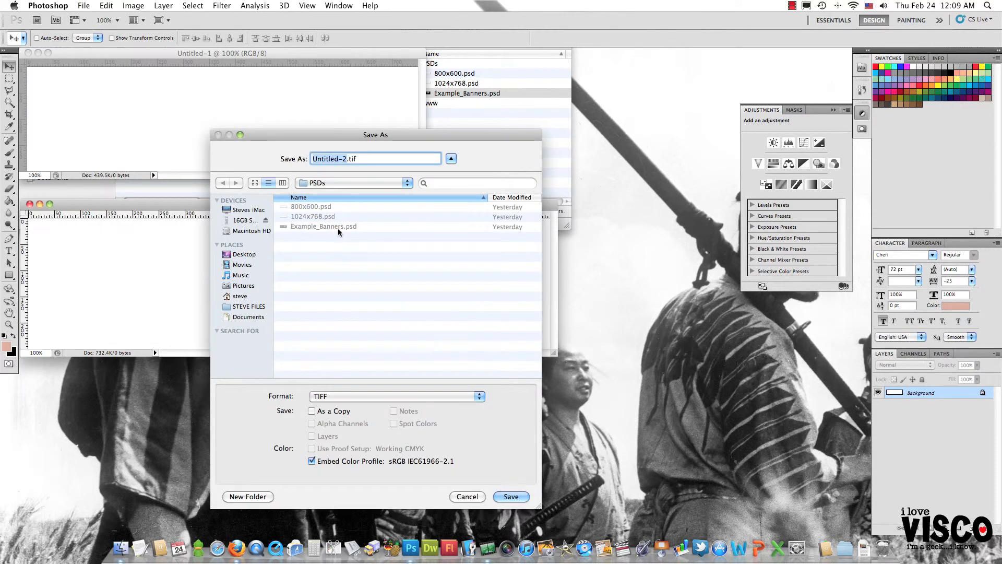
pyautogui.click(321, 217)
pyautogui.click(368, 397)
pyautogui.click(368, 227)
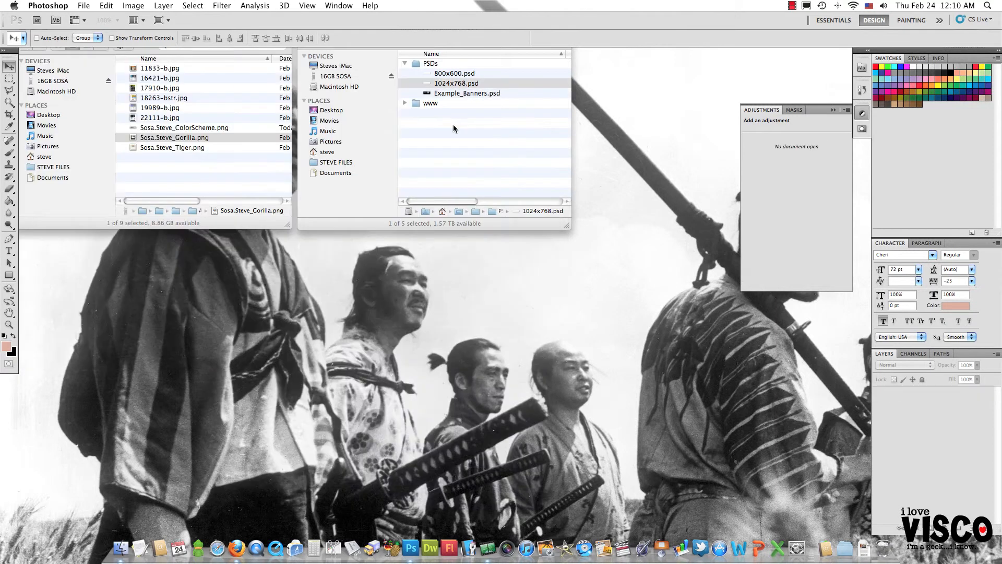
# Step: Switch to Finder, open 800x600.psd and 1024x768.psd from the PSDs folder together in Photoshop, and arrange 1024x768.psd below the other
pyautogui.click(427, 73)
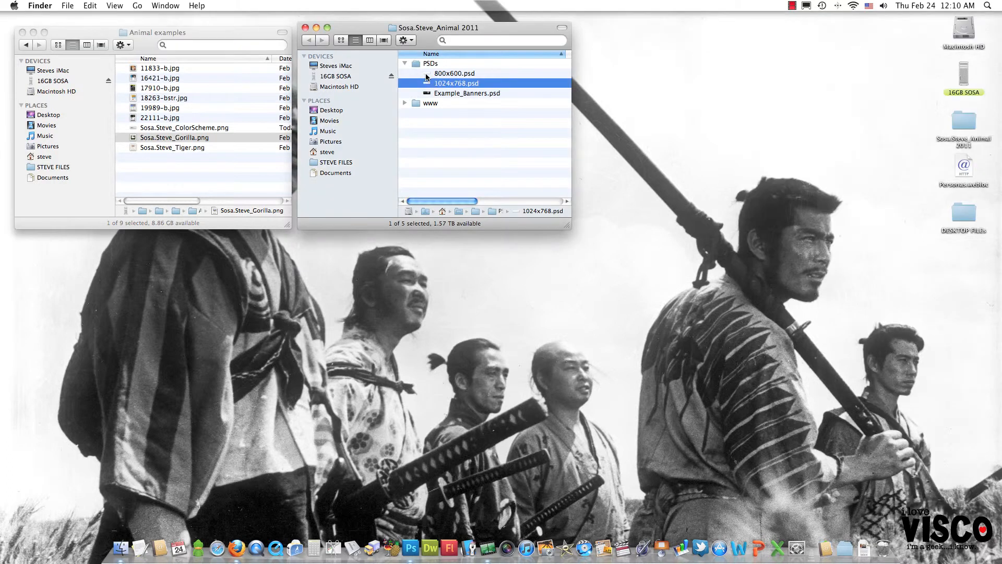
pyautogui.keyDown('shift'); pyautogui.click(427, 74); pyautogui.keyUp('shift')
pyautogui.doubleClick(426, 74)
pyautogui.moveTo(351, 66); pyautogui.dragTo(345, 194)
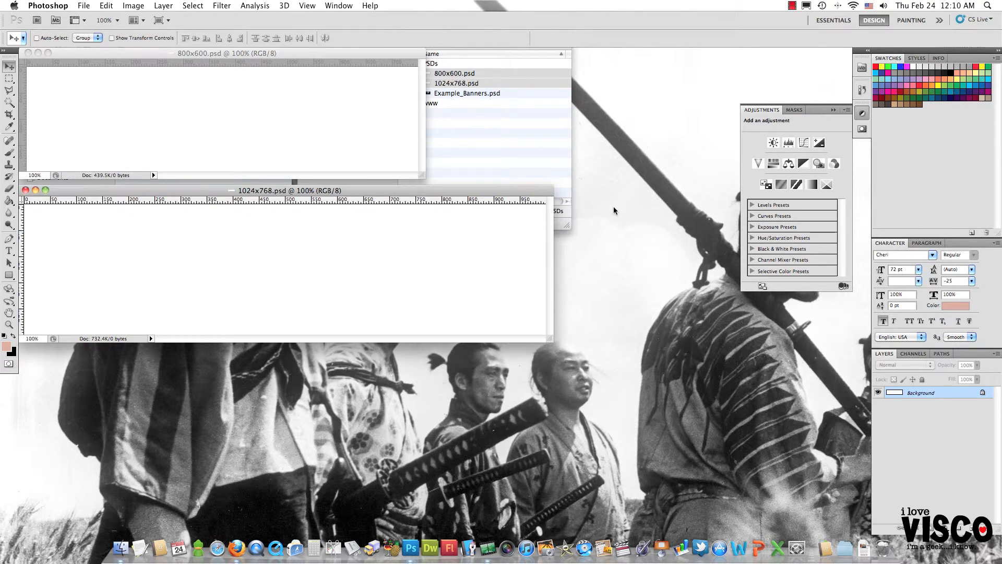
# Step: Open GORILLA.jpg from the images_gorillas folder and move its window aside so both banner documents are reachable
pyautogui.press('super+o')
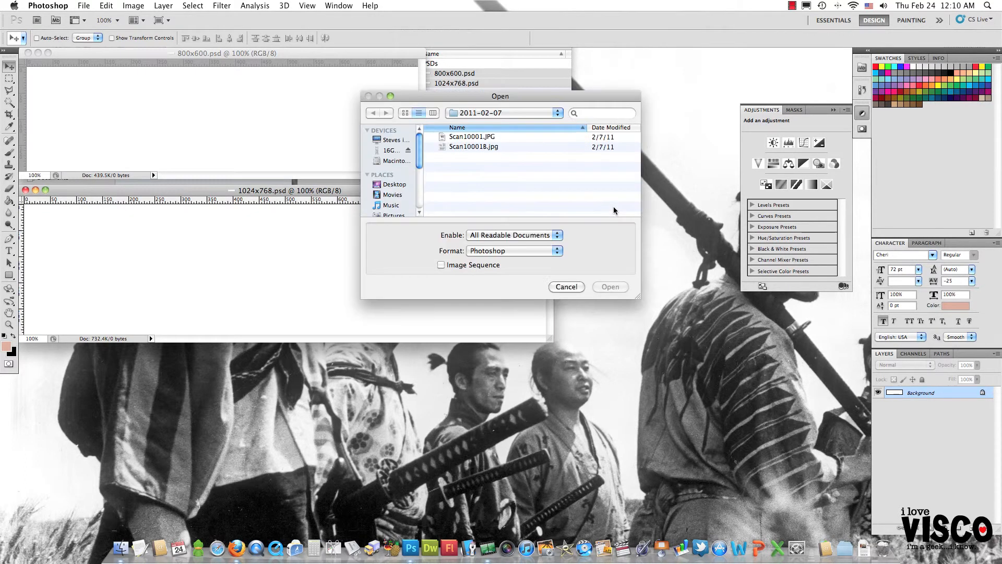
pyautogui.click(390, 153)
pyautogui.click(487, 208)
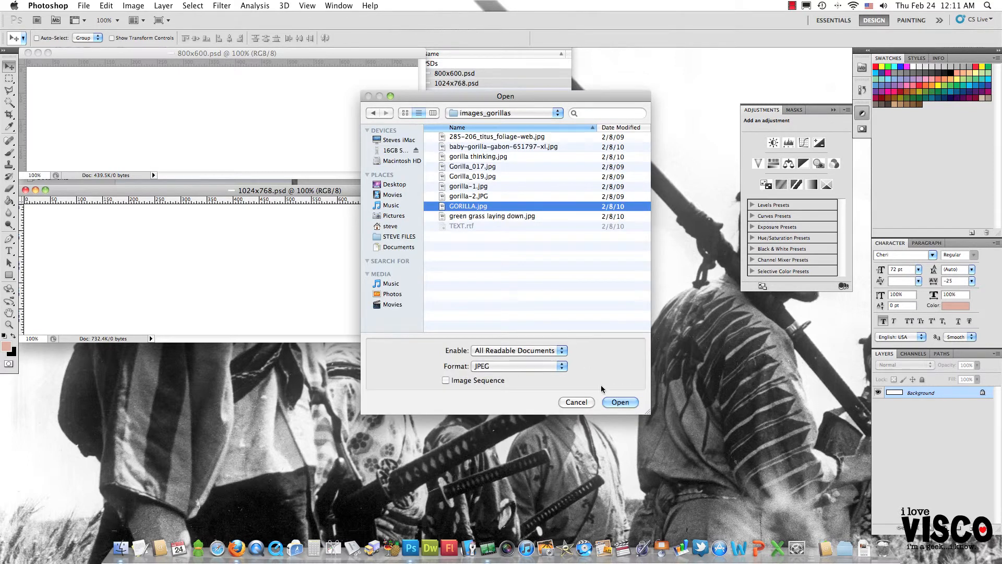
pyautogui.click(617, 401)
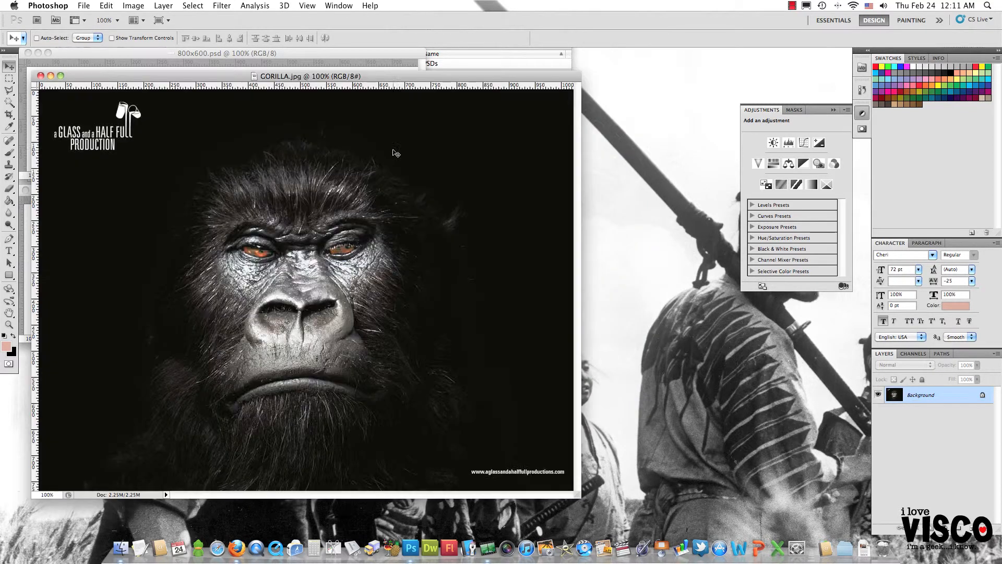
pyautogui.moveTo(358, 77); pyautogui.dragTo(497, 82)
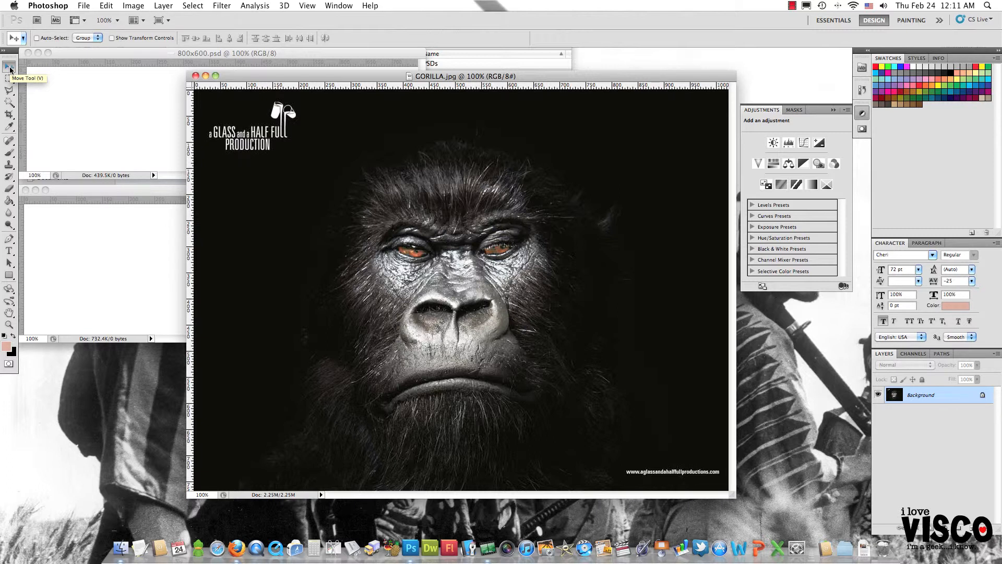
# Step: Copy the gorilla image into both 800x600.psd and 1024x768.psd as a new layer, and close GORILLA.jpg
pyautogui.moveTo(281, 197); pyautogui.dragTo(98, 103)
pyautogui.click(316, 247)
pyautogui.moveTo(247, 244); pyautogui.dragTo(130, 264)
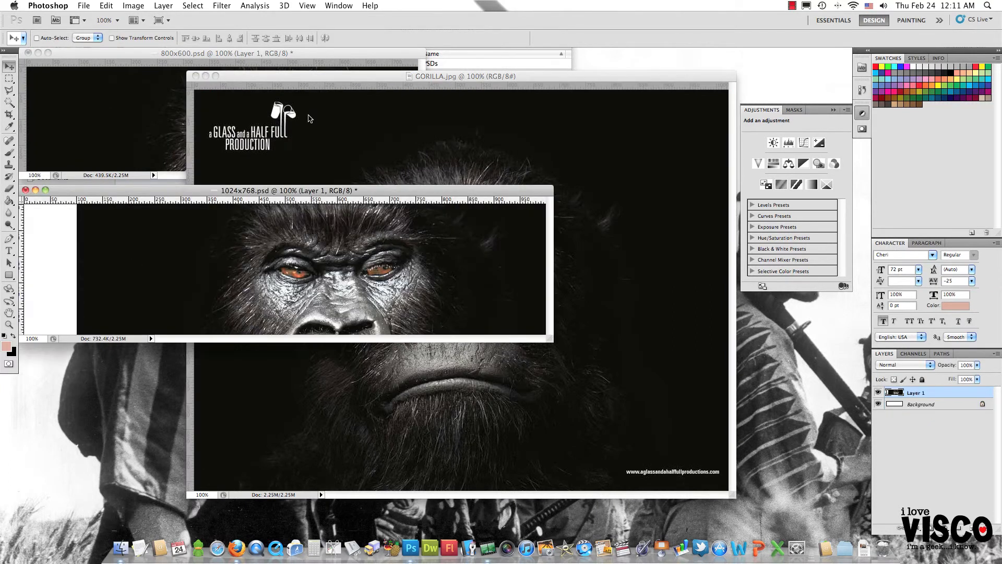
pyautogui.click(192, 86)
pyautogui.click(195, 75)
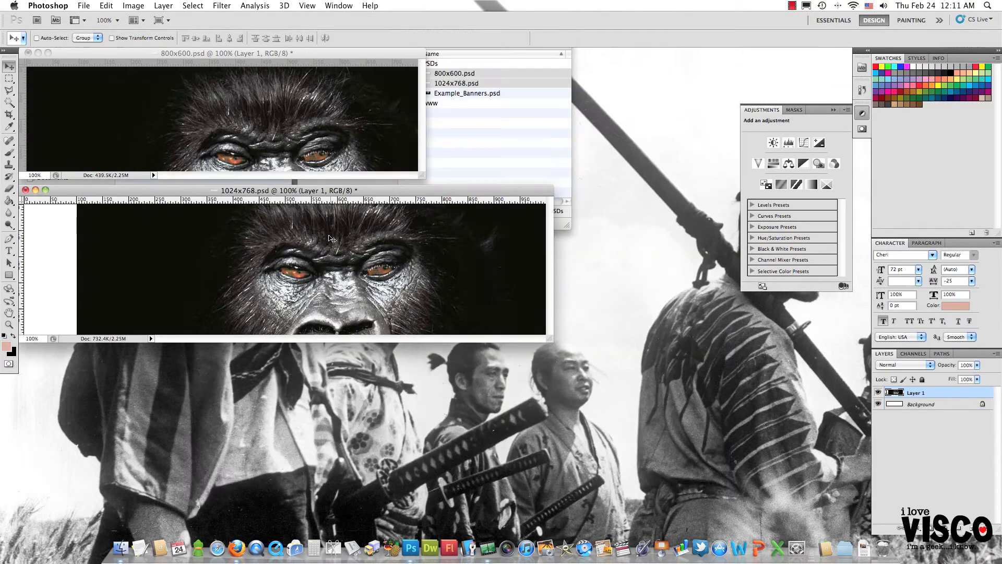
# Step: Enlarge the 1024x768.psd window and reposition the gorilla layer so the nose and mouth sit in the banner's right part
pyautogui.moveTo(405, 268); pyautogui.dragTo(366, 239)
pyautogui.moveTo(548, 338); pyautogui.dragTo(673, 462)
pyautogui.moveTo(376, 355); pyautogui.dragTo(447, 322)
pyautogui.moveTo(237, 319); pyautogui.dragTo(340, 309)
pyautogui.moveTo(319, 343); pyautogui.dragTo(484, 309)
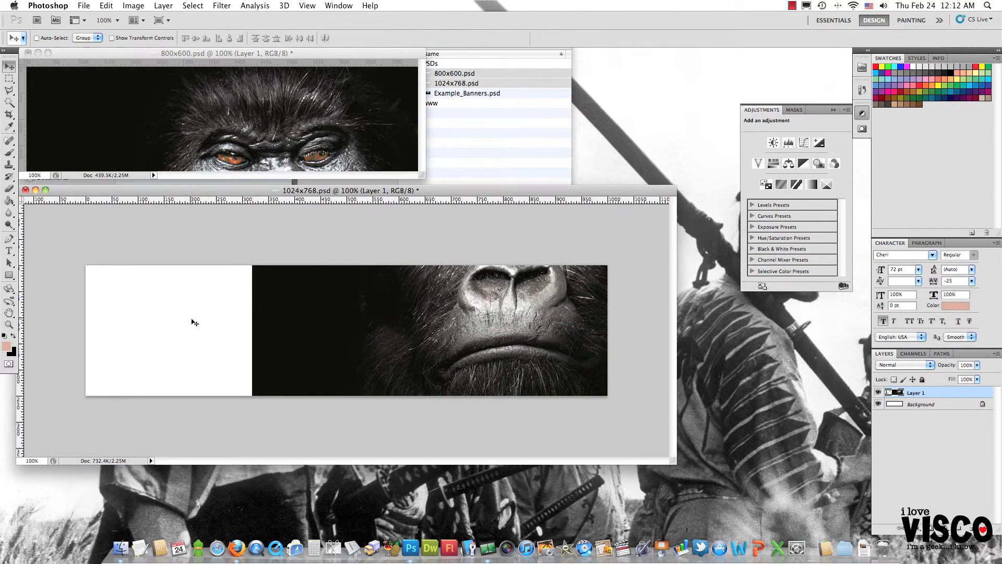
# Step: Fill the Background layer of 1024x768.psd with black using the Paint Bucket after swapping the foreground and background colours
pyautogui.click(906, 404)
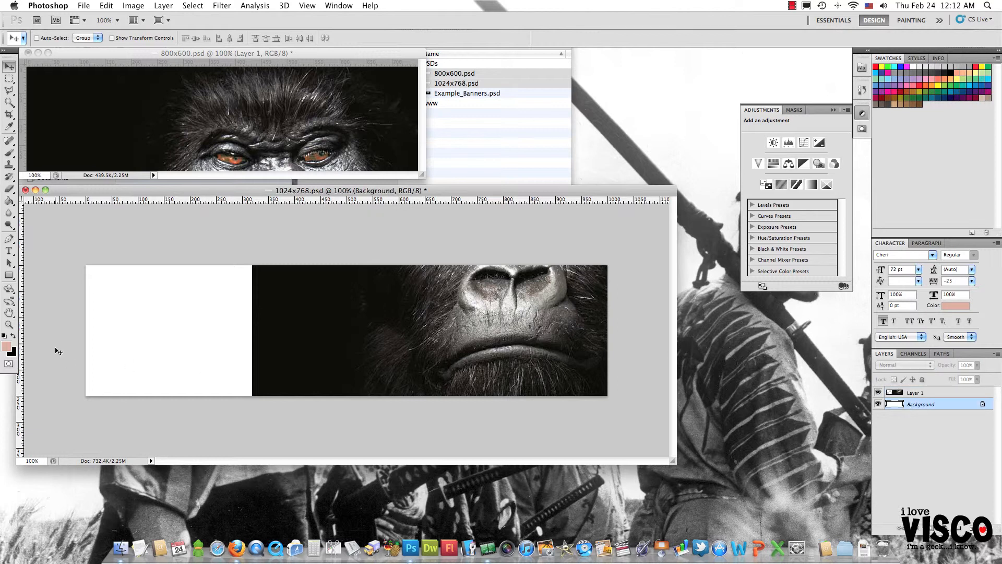
pyautogui.click(13, 336)
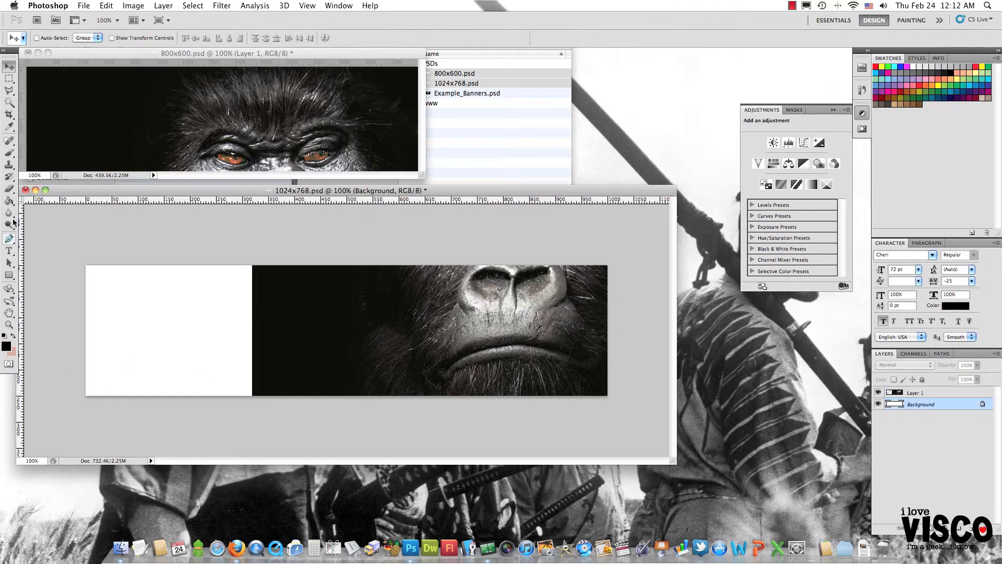
pyautogui.click(12, 203)
pyautogui.click(131, 299)
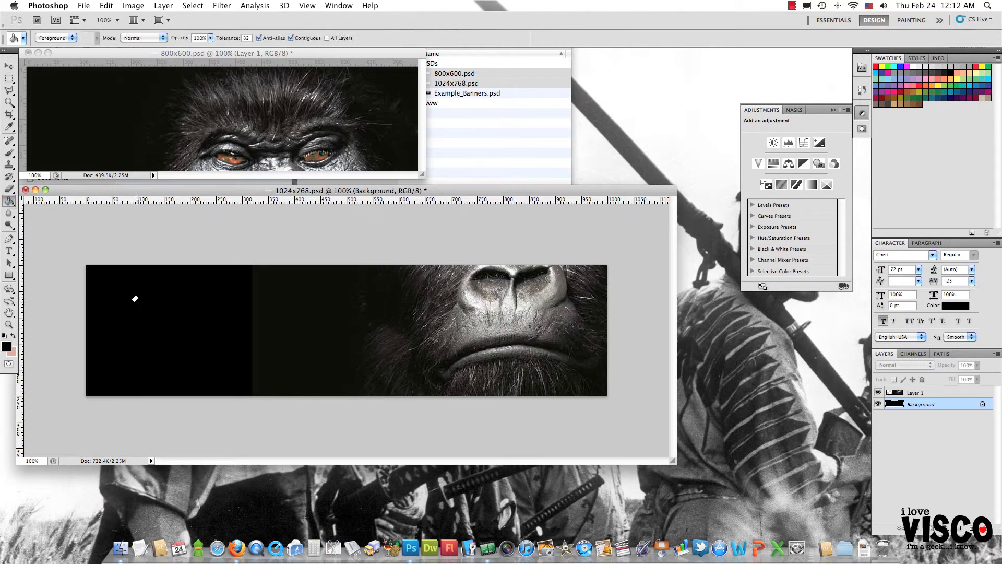
# Step: Enlarge the 800x600.psd window and reposition the gorilla layer so the nose and mouth sit in the banner's right part
pyautogui.click(10, 66)
pyautogui.click(164, 102)
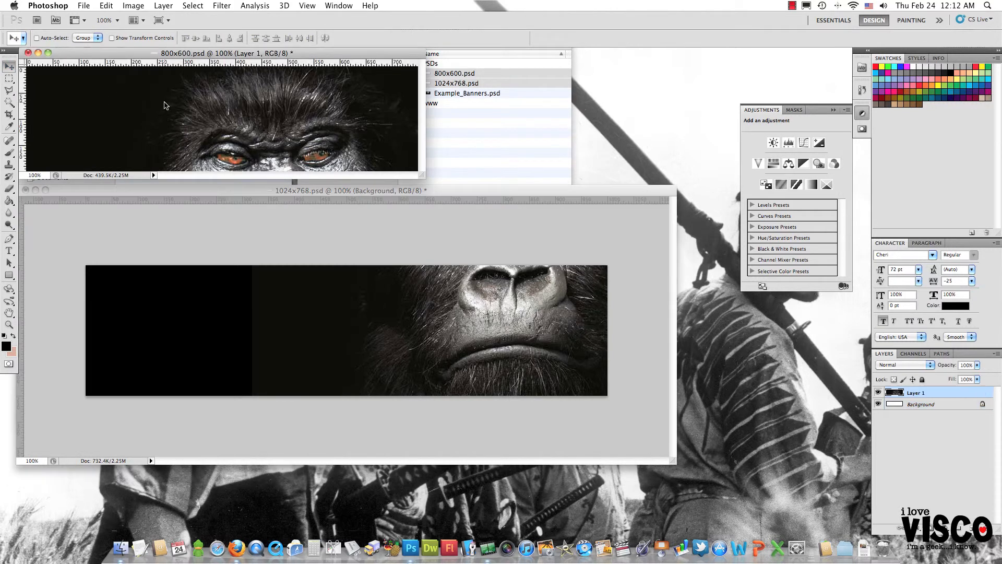
pyautogui.moveTo(424, 174); pyautogui.dragTo(595, 197)
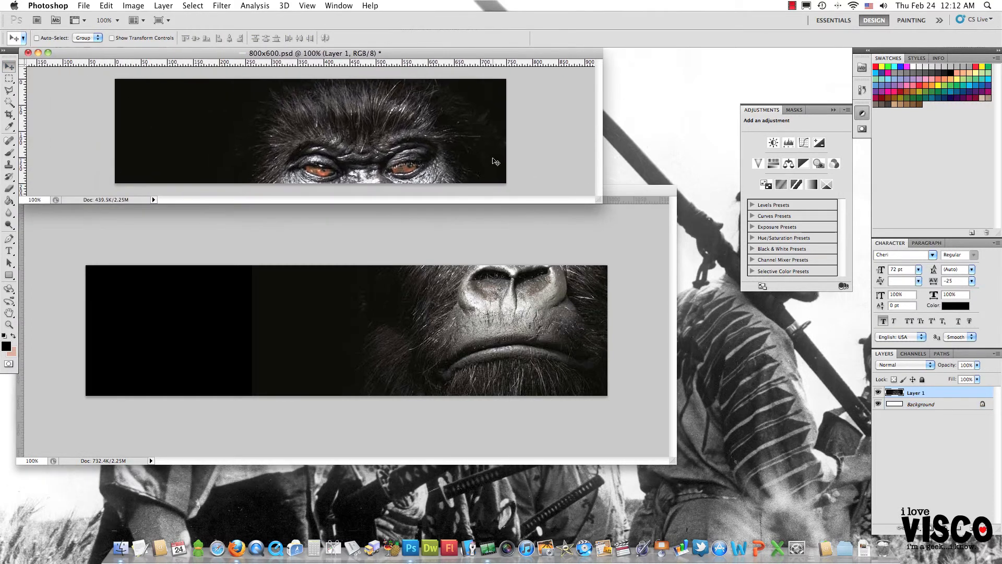
pyautogui.moveTo(371, 164)
pyautogui.mouseDown()
pyautogui.moveTo(369, 123)
pyautogui.moveTo(347, 146)
pyautogui.moveTo(362, 132)
pyautogui.moveTo(320, 129)
pyautogui.moveTo(349, 146)
pyautogui.moveTo(351, 163)
pyautogui.mouseUp()
pyautogui.moveTo(314, 111); pyautogui.dragTo(456, 137)
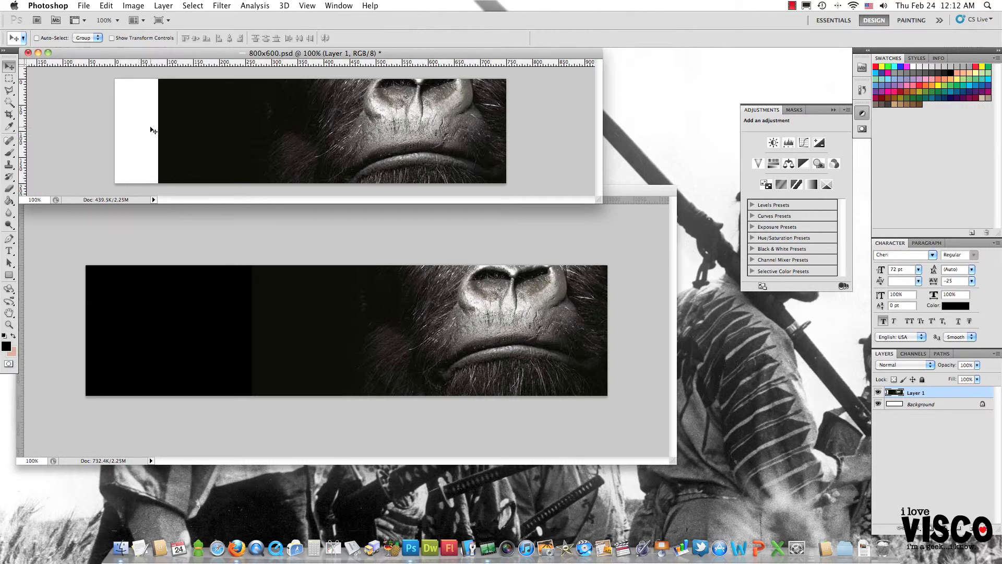
# Step: Fill the Background layer of 800x600.psd with black using the Paint Bucket
pyautogui.click(899, 405)
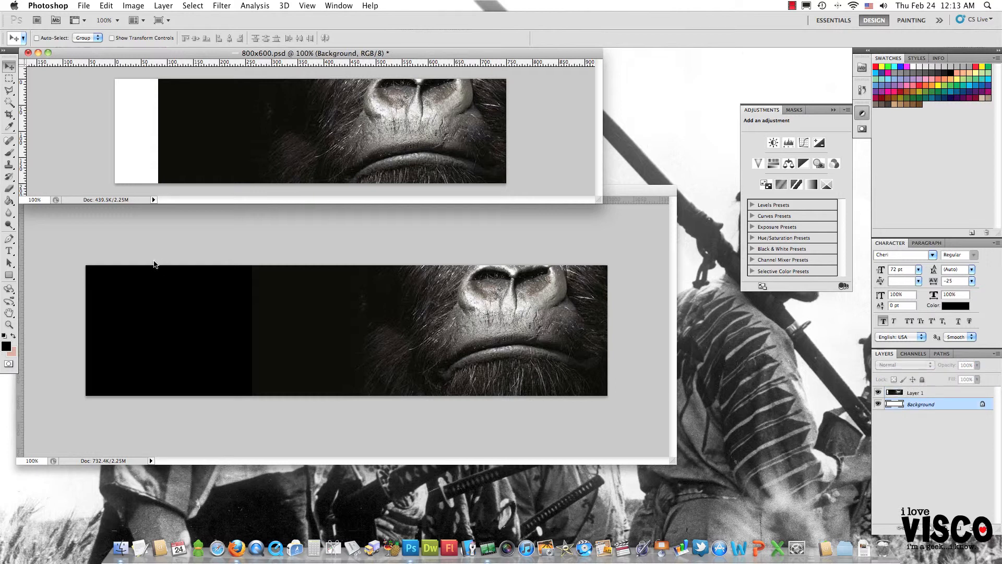
pyautogui.click(12, 200)
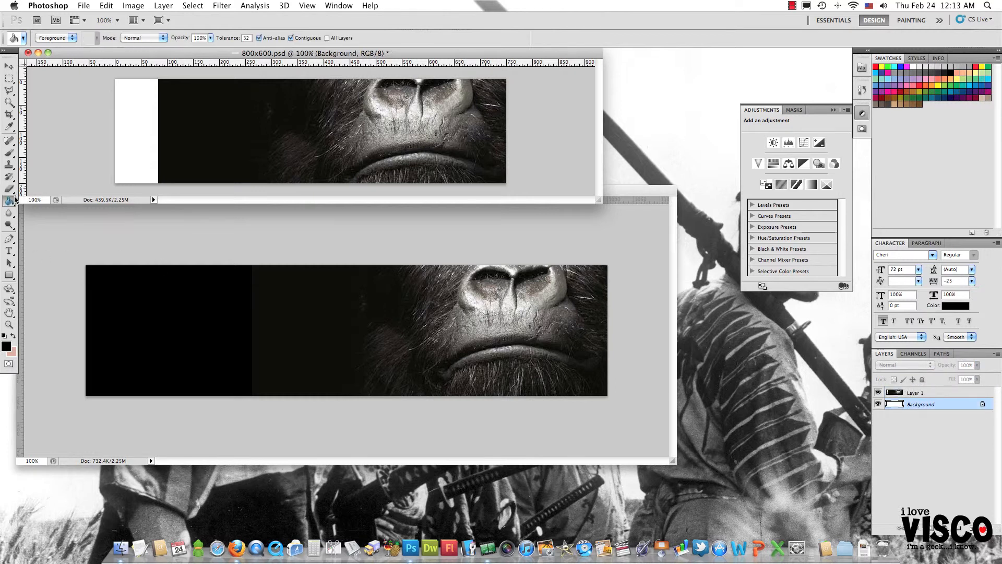
pyautogui.click(121, 141)
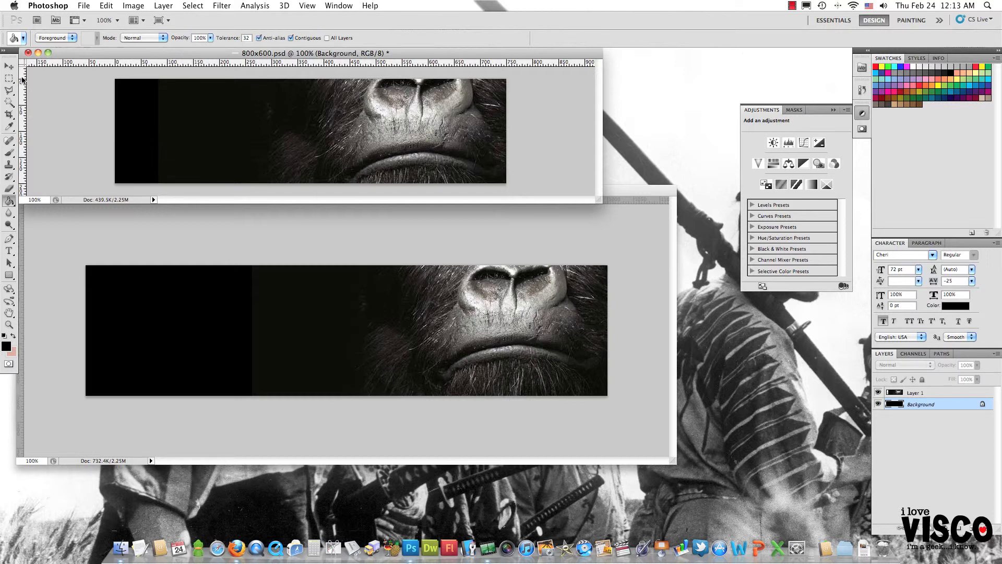
pyautogui.click(9, 67)
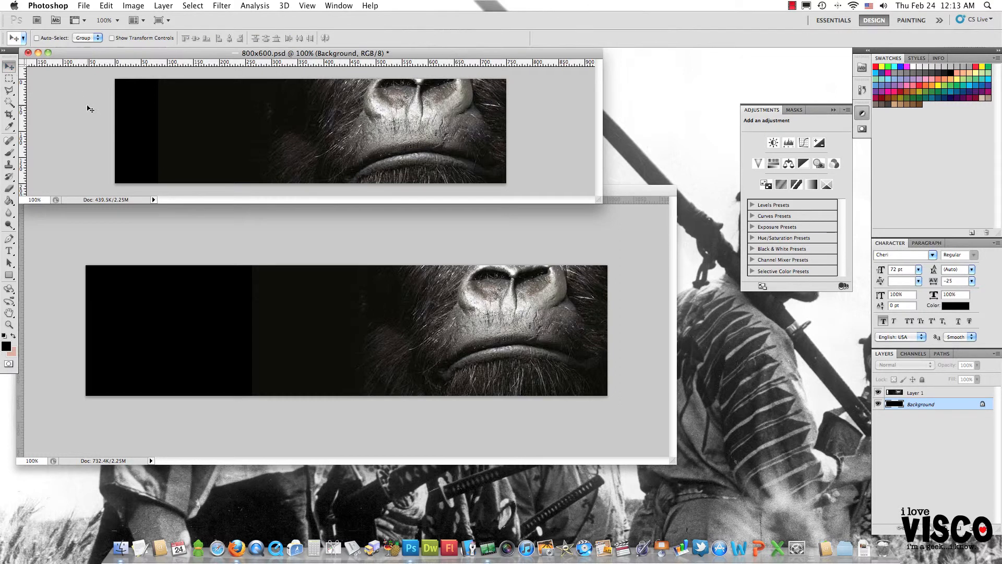
# Step: Save 800x600.psd and 1024x768.psd with Maximize Compatibility on, and move the 1024x768.psd window below the other banner
pyautogui.click(84, 5)
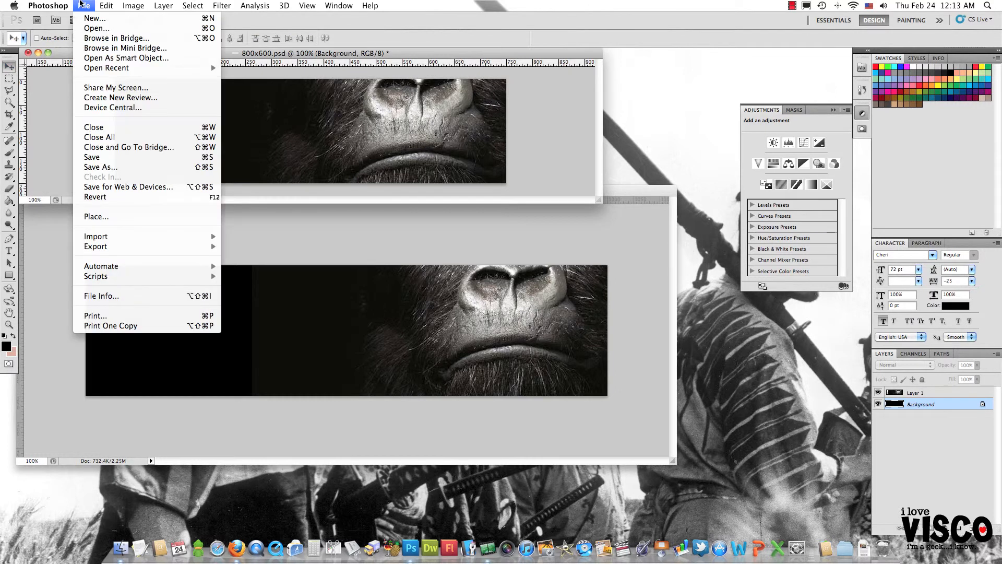
pyautogui.click(120, 158)
pyautogui.click(621, 269)
pyautogui.click(260, 239)
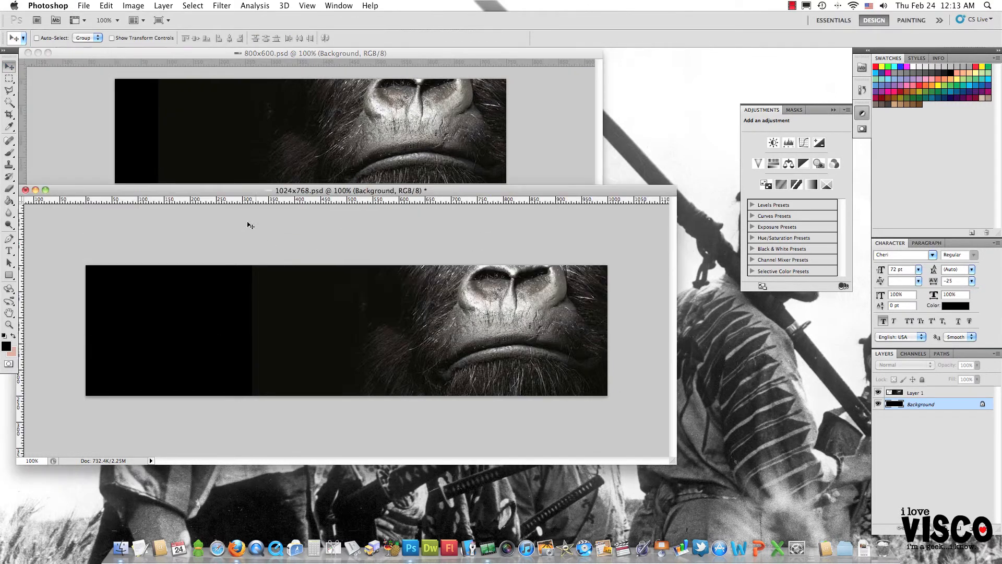
pyautogui.click(83, 6)
pyautogui.click(116, 157)
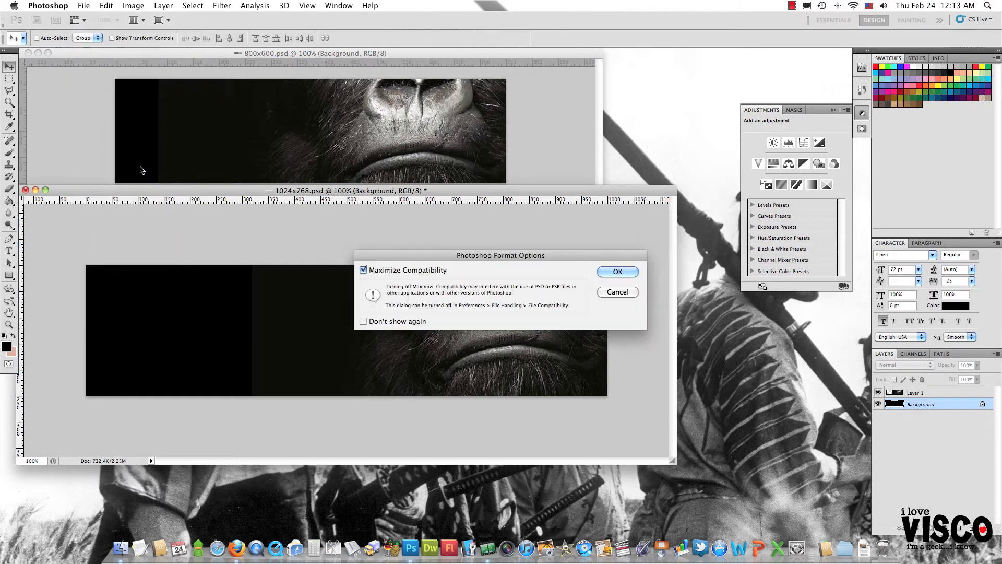
pyautogui.click(619, 269)
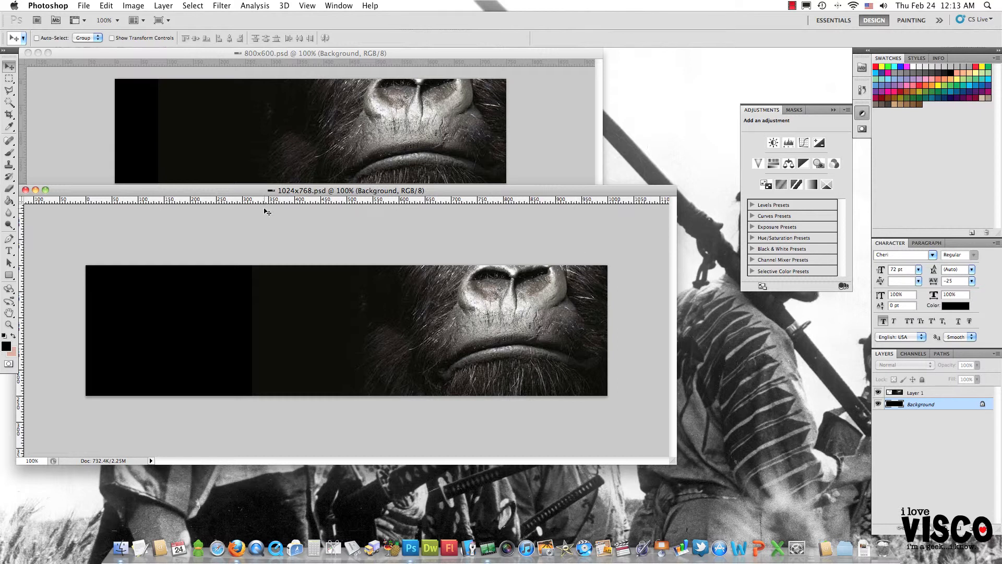
pyautogui.moveTo(240, 191); pyautogui.dragTo(246, 243)
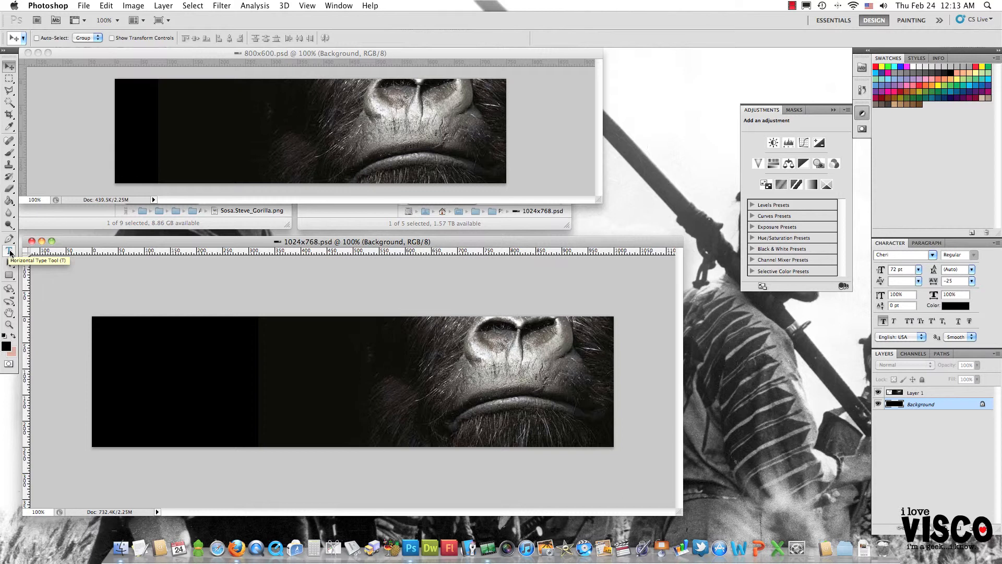
# Step: Set the Horizontal Type tool's text colour to white (ffffff)
pyautogui.click(9, 252)
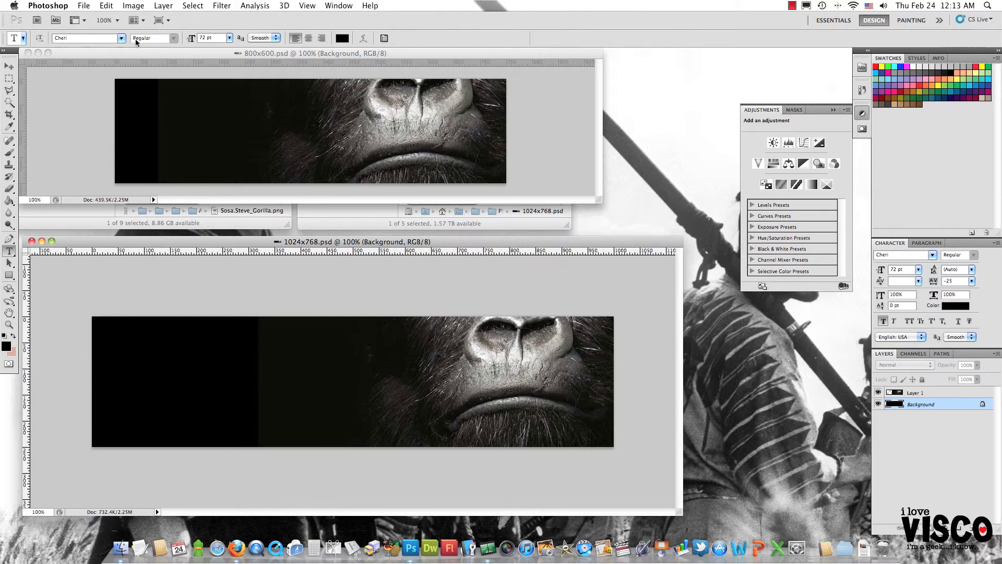
pyautogui.click(343, 40)
pyautogui.moveTo(565, 128); pyautogui.dragTo(501, 78)
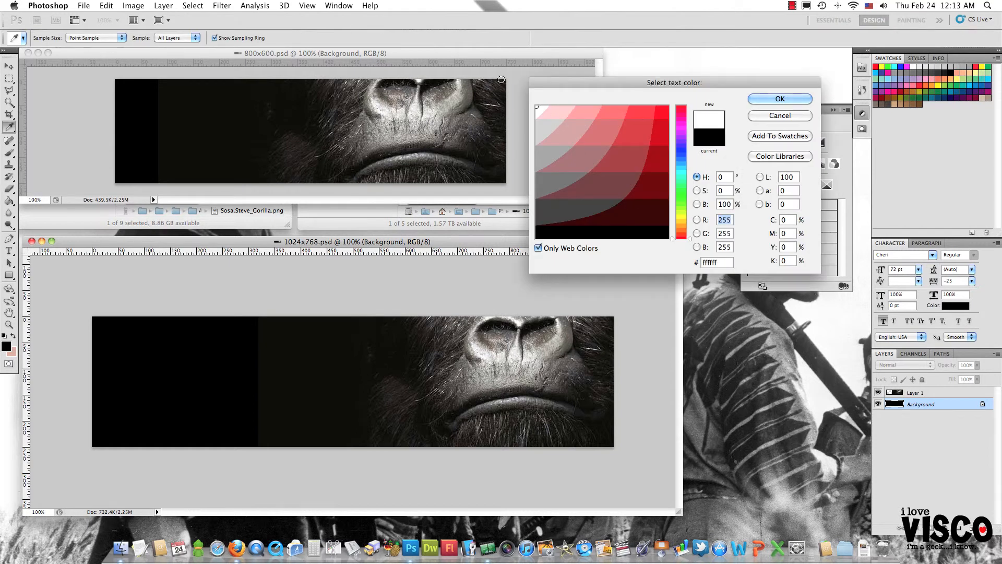
pyautogui.click(770, 100)
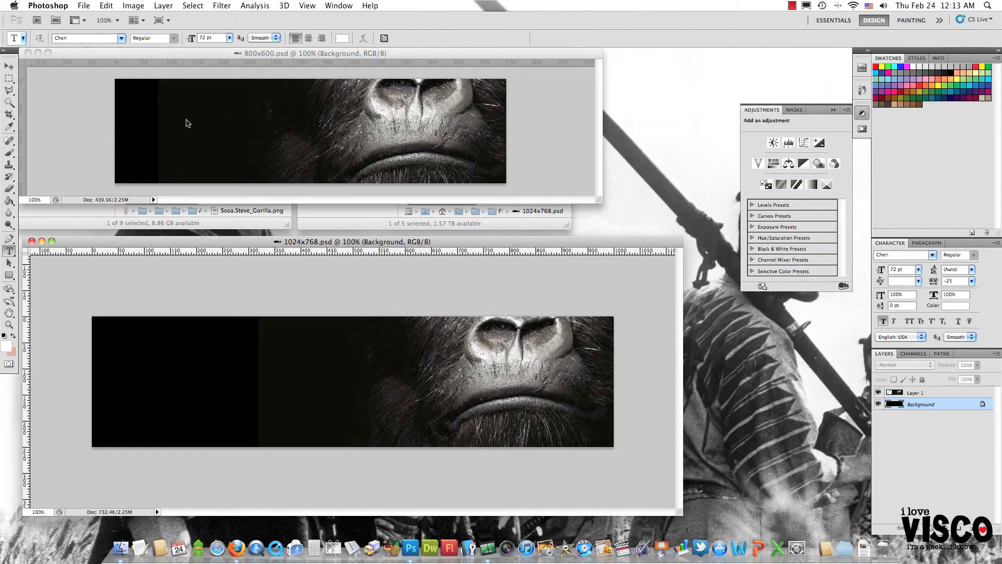
# Step: Add the text GORILLAS on the dark area of the 800x600.psd banner and commit it
pyautogui.click(133, 136)
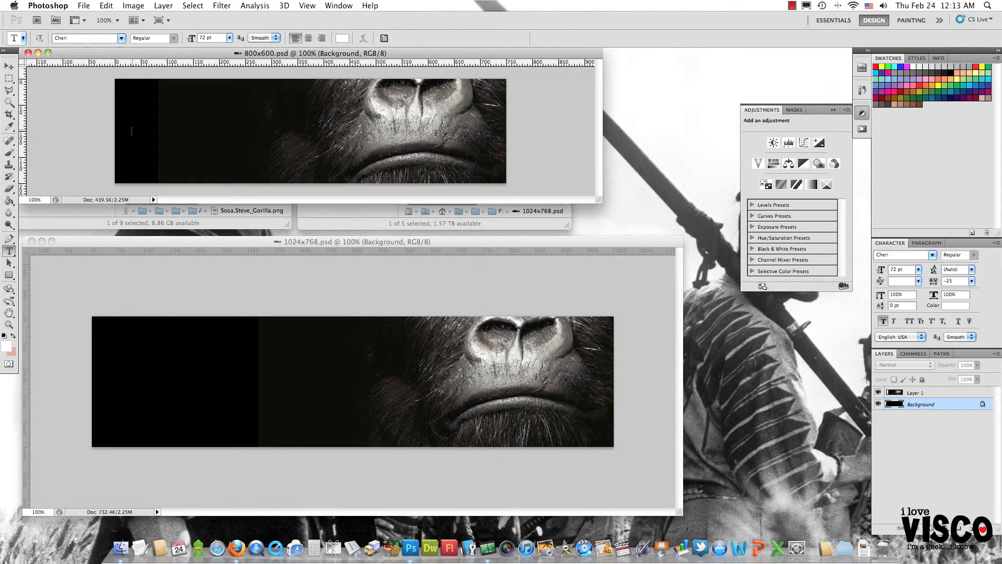
pyautogui.click(131, 131)
pyautogui.write('g')
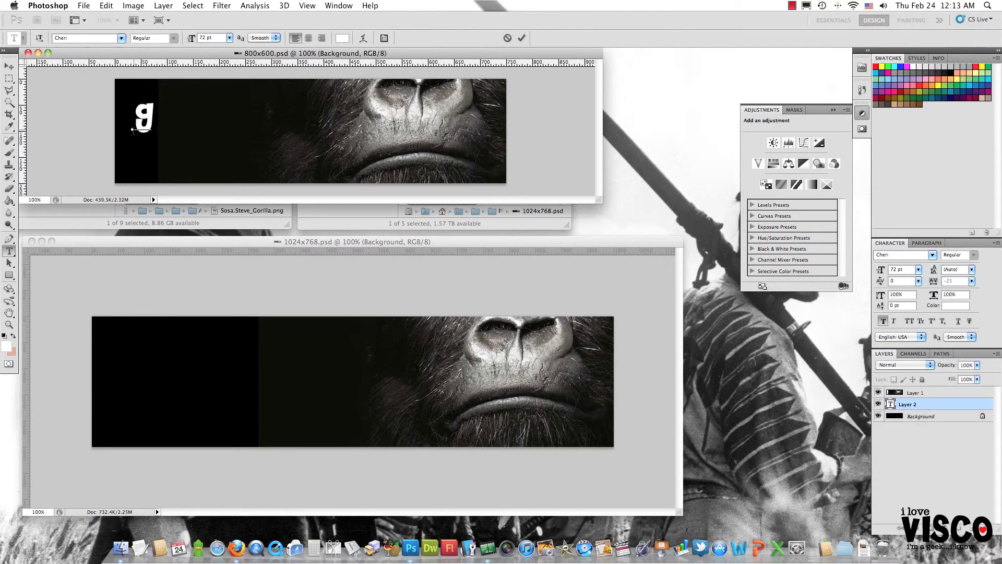
pyautogui.write('o')
pyautogui.press('BackSpace')
pyautogui.write('orillas')
pyautogui.click(522, 38)
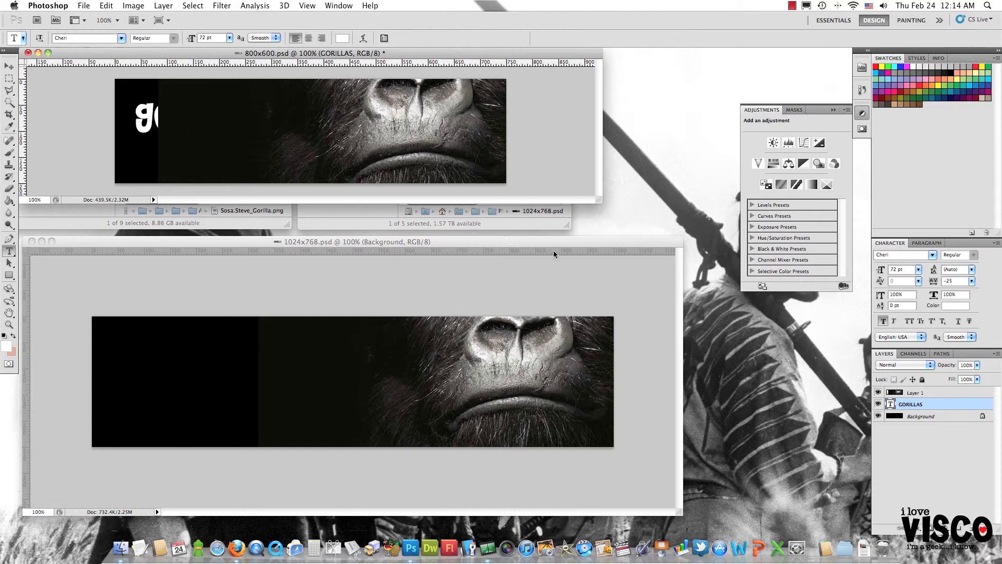
# Step: Move the GORILLAS text layer above Layer 1 and shift the text slightly right and down in the banner
pyautogui.moveTo(930, 406); pyautogui.dragTo(930, 391)
pyautogui.click(923, 406)
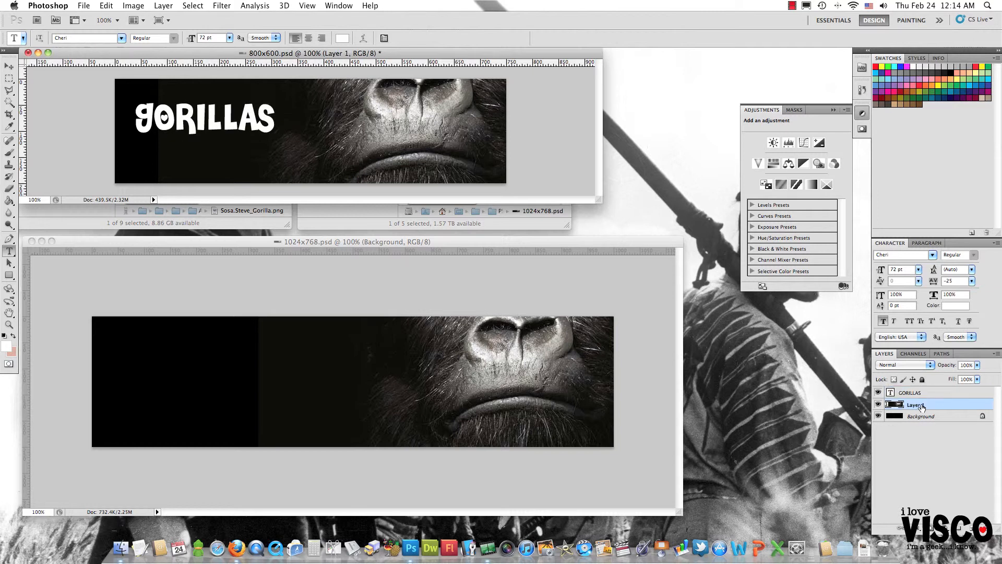
pyautogui.click(922, 395)
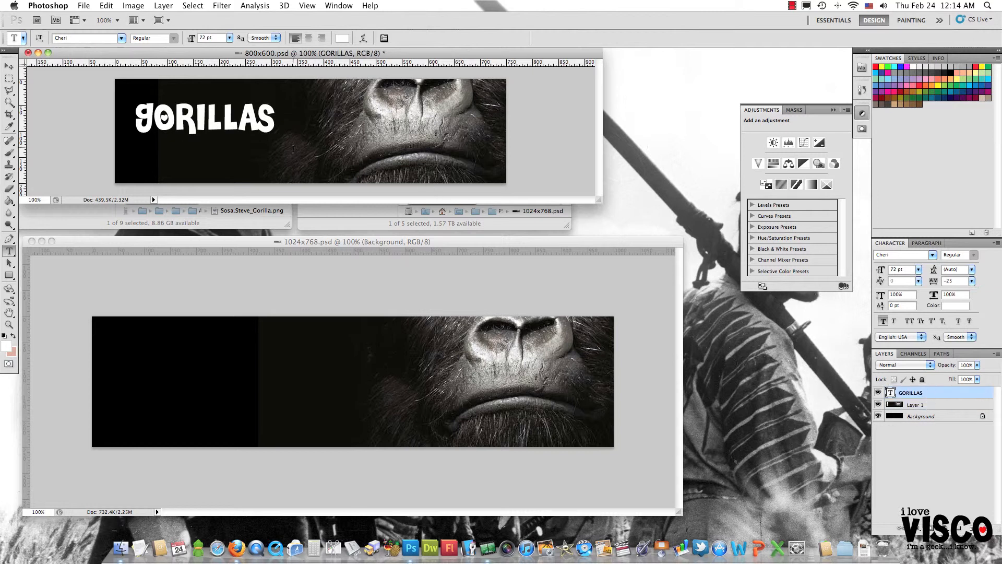
pyautogui.click(10, 66)
pyautogui.moveTo(219, 131)
pyautogui.mouseDown()
pyautogui.moveTo(341, 142)
pyautogui.moveTo(197, 134)
pyautogui.moveTo(225, 141)
pyautogui.mouseUp()
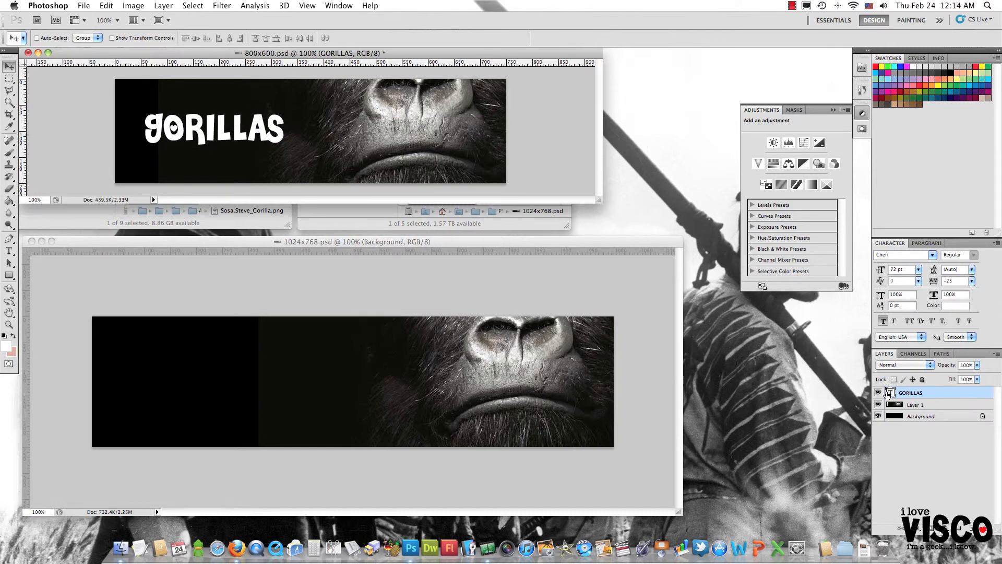
# Step: Try out successive font families on the GORILLAS text layer of 800x600.psd and set its font to Impact
pyautogui.doubleClick(890, 394)
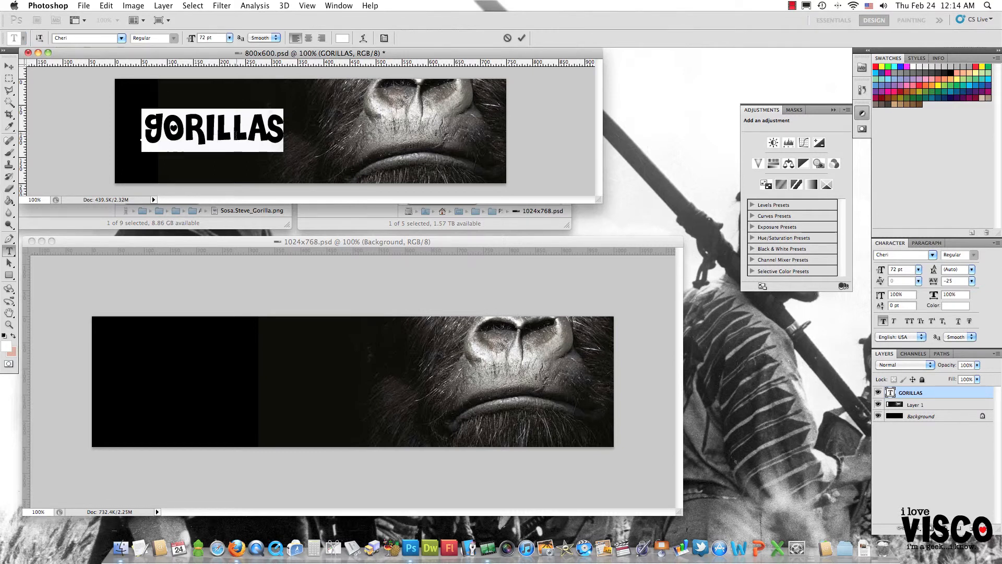
pyautogui.click(384, 39)
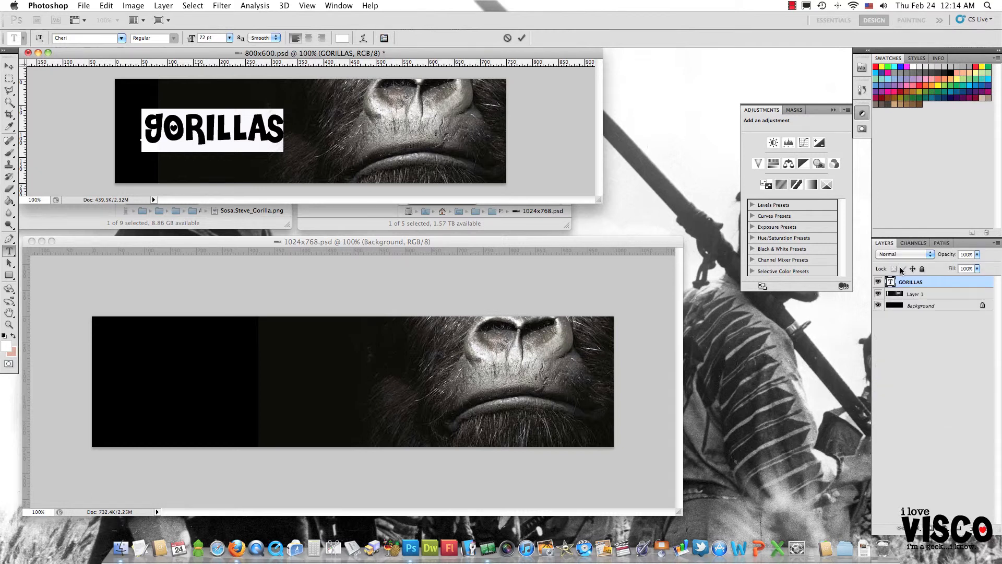
pyautogui.click(384, 38)
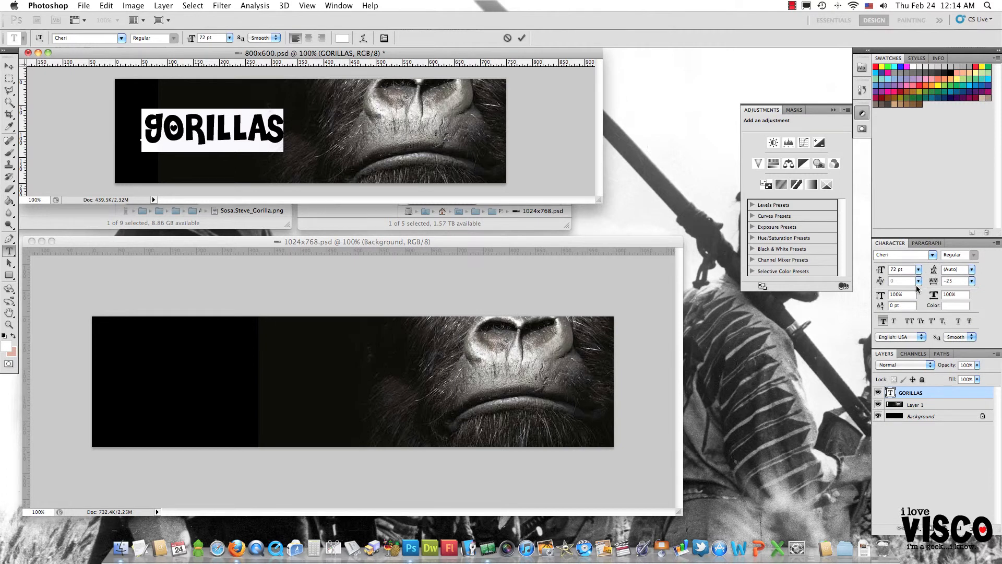
pyautogui.keyDown('super'); pyautogui.click(890, 393); pyautogui.keyUp('super')
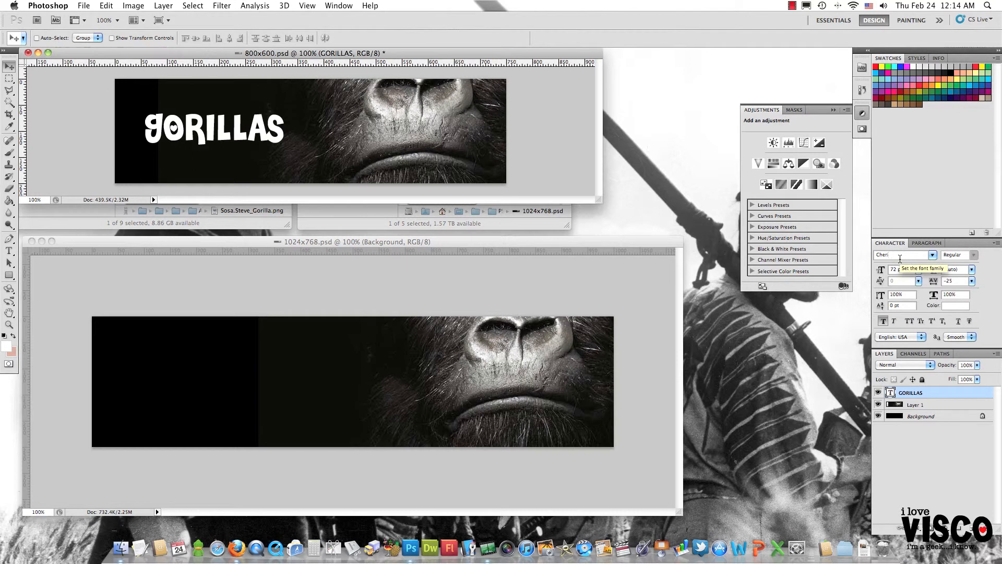
pyautogui.press('Down')
pyautogui.press('Down')
pyautogui.press('Down')
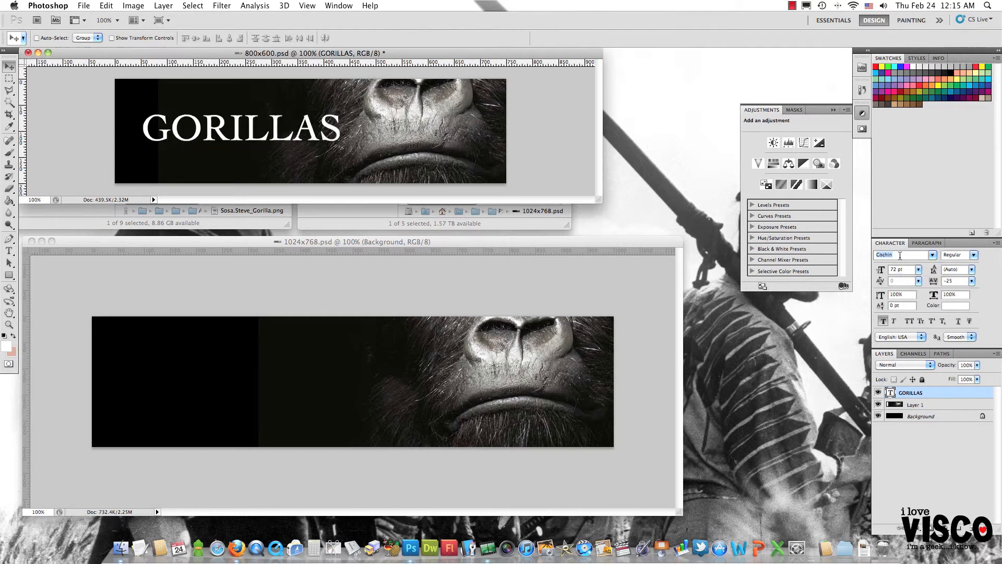
pyautogui.press('Down')
pyautogui.press('Down')
pyautogui.press('Down')
pyautogui.press('Down')
pyautogui.press('Down')
pyautogui.press('Down')
pyautogui.press('Down')
pyautogui.press('Down')
pyautogui.press('Down')
pyautogui.press('Down')
pyautogui.press('Down')
pyautogui.press('Down')
pyautogui.press('Down')
pyautogui.press('Down')
pyautogui.press('Up')
pyautogui.press('Down')
pyautogui.press('Down')
pyautogui.press('Down')
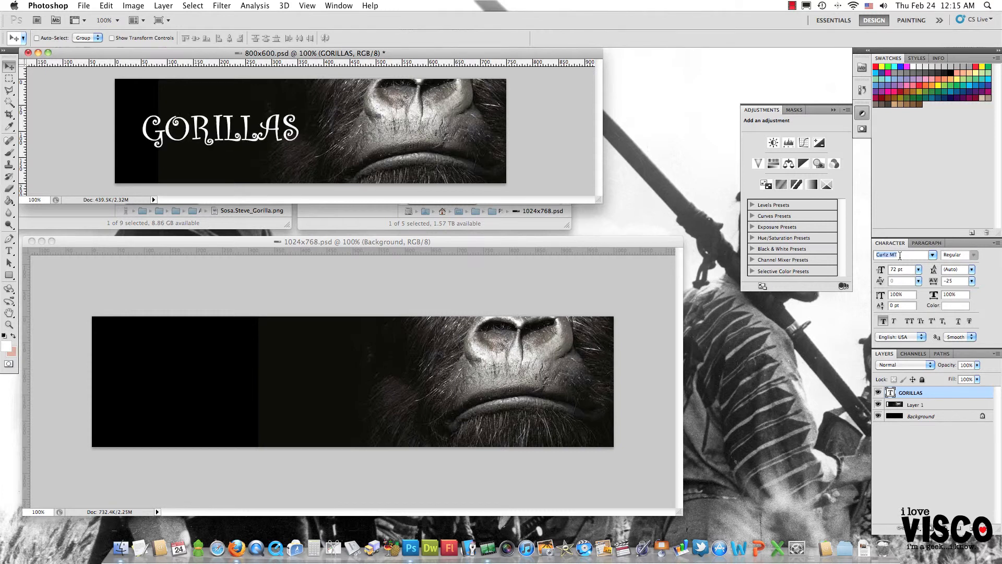
pyautogui.press('Down')
pyautogui.press('Down')
pyautogui.press('Down')
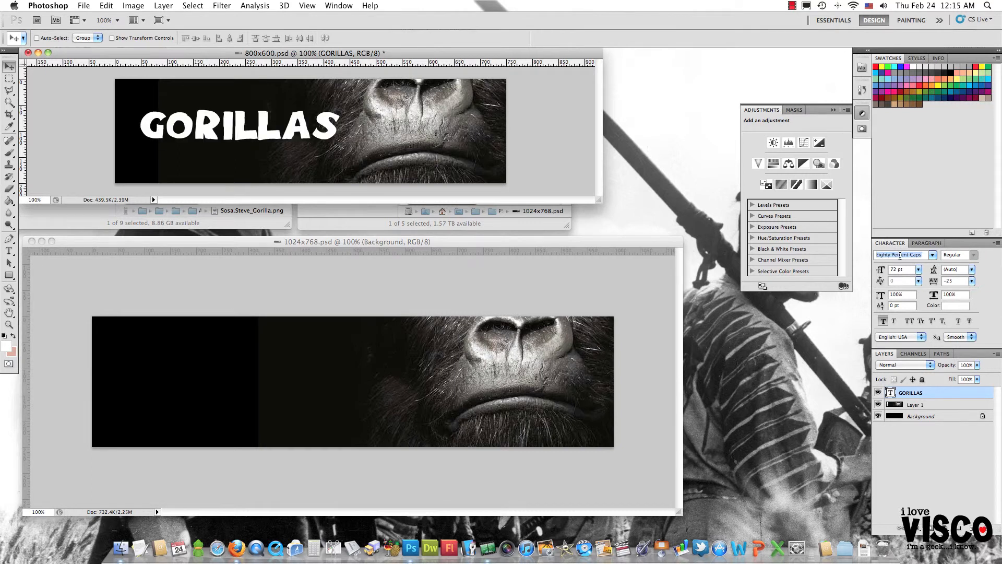
pyautogui.press('Down')
pyautogui.press('Down')
pyautogui.press('Up')
pyautogui.press('Up')
pyautogui.press('Down')
pyautogui.press('Down')
pyautogui.press('Down')
pyautogui.press('Down')
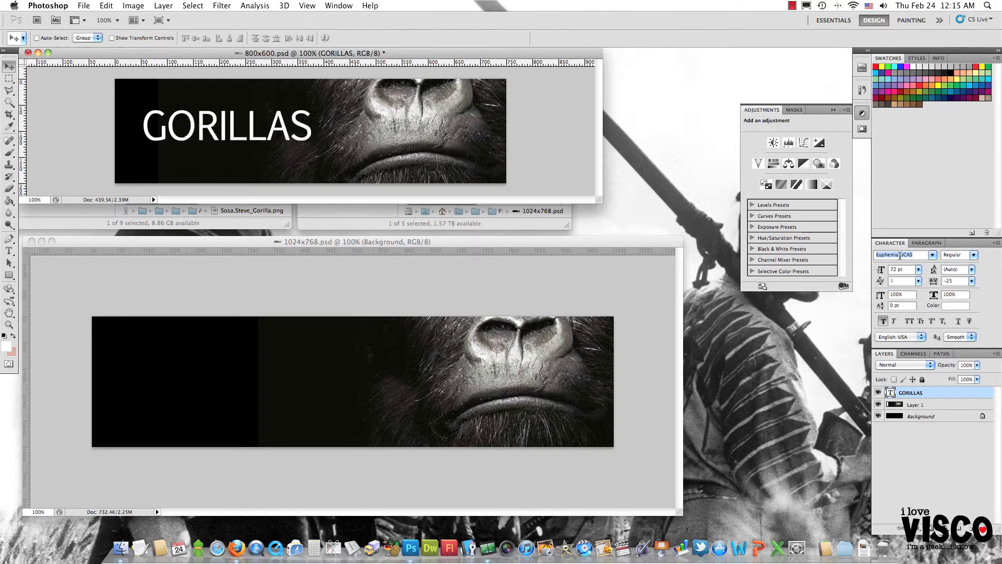
pyautogui.press('Up')
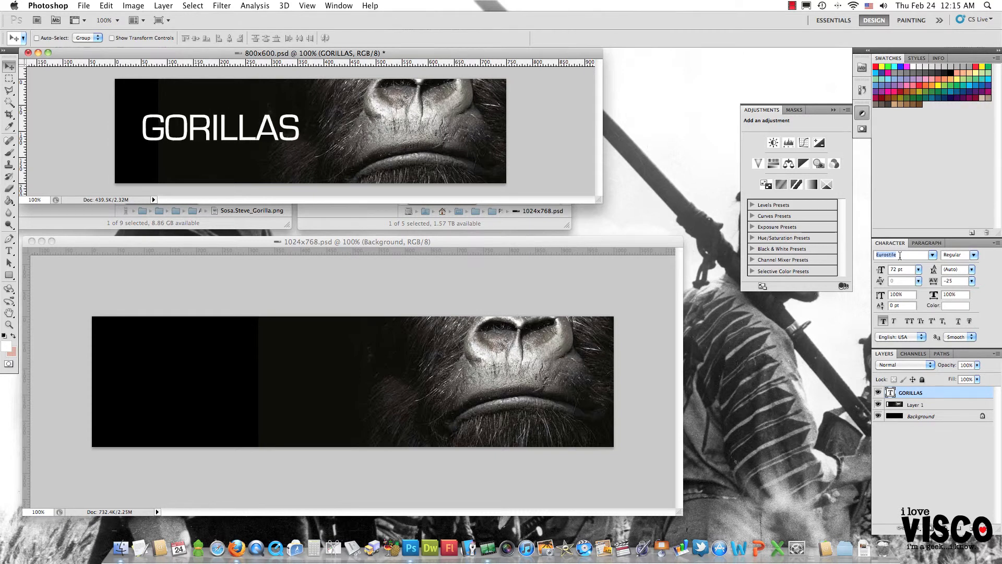
pyautogui.press('Down')
pyautogui.press('Down')
pyautogui.press('Down')
pyautogui.press('Down')
pyautogui.press('Down')
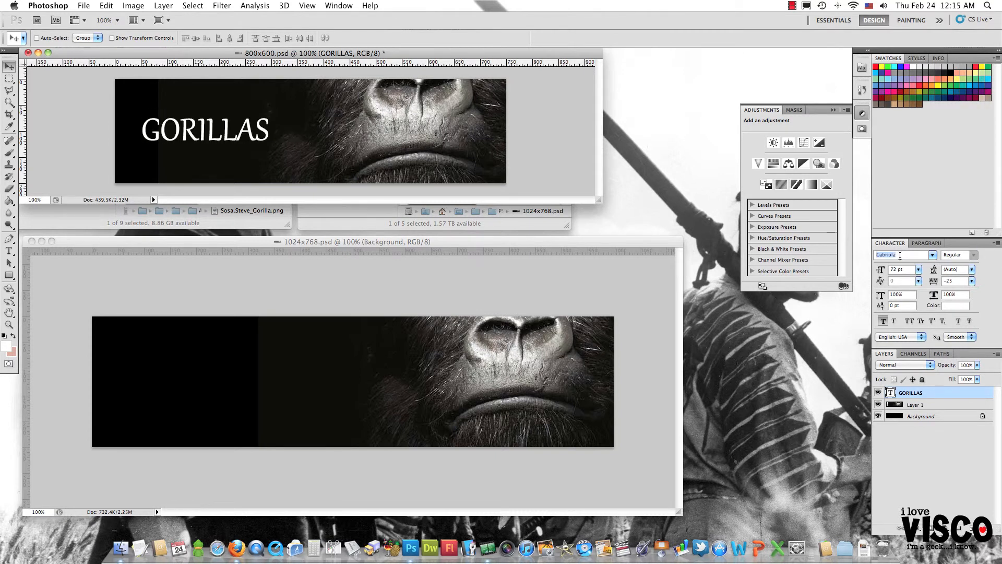
pyautogui.press('Down')
pyautogui.press('Down')
pyautogui.press('Down')
pyautogui.press('Down')
pyautogui.press('Down')
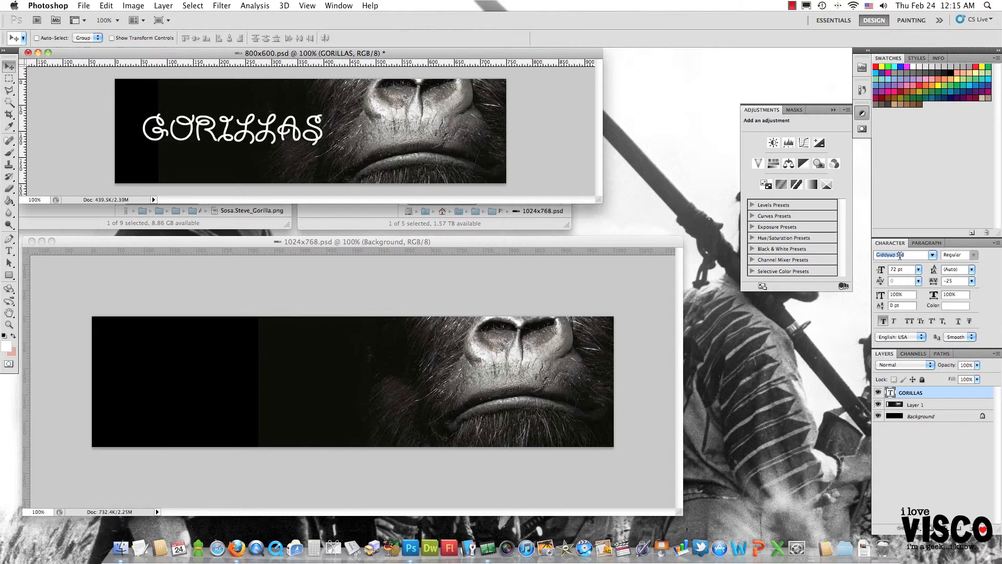
pyautogui.press('Up')
pyautogui.press('Down')
pyautogui.press('Down')
pyautogui.press('Down')
pyautogui.press('Down')
pyautogui.press('Down')
pyautogui.press('Down')
pyautogui.press('Down')
pyautogui.press('Down')
pyautogui.press('Down')
pyautogui.press('Down')
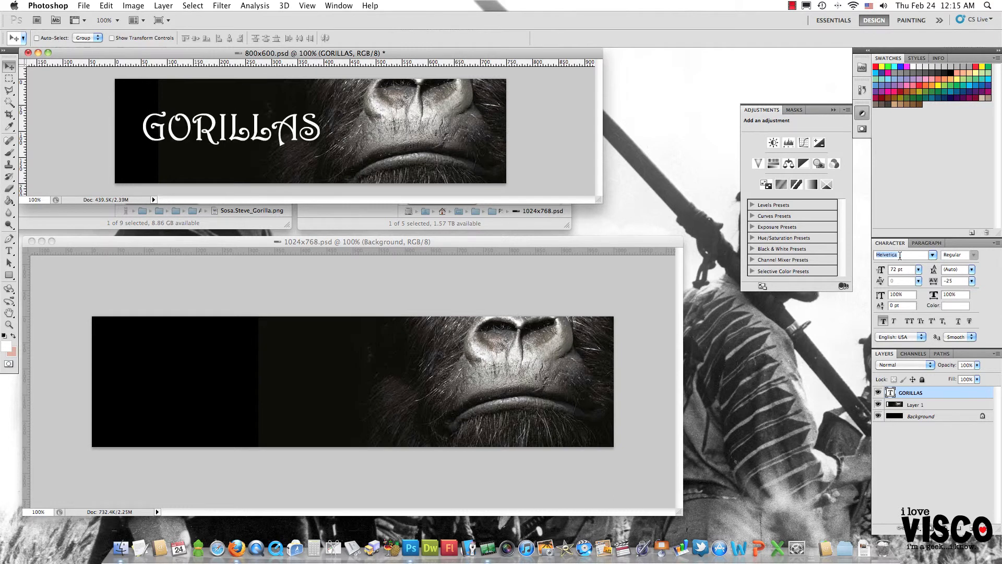
pyautogui.press('Down')
pyautogui.press('Down')
pyautogui.press('Down')
pyautogui.press('Down')
pyautogui.press('Down')
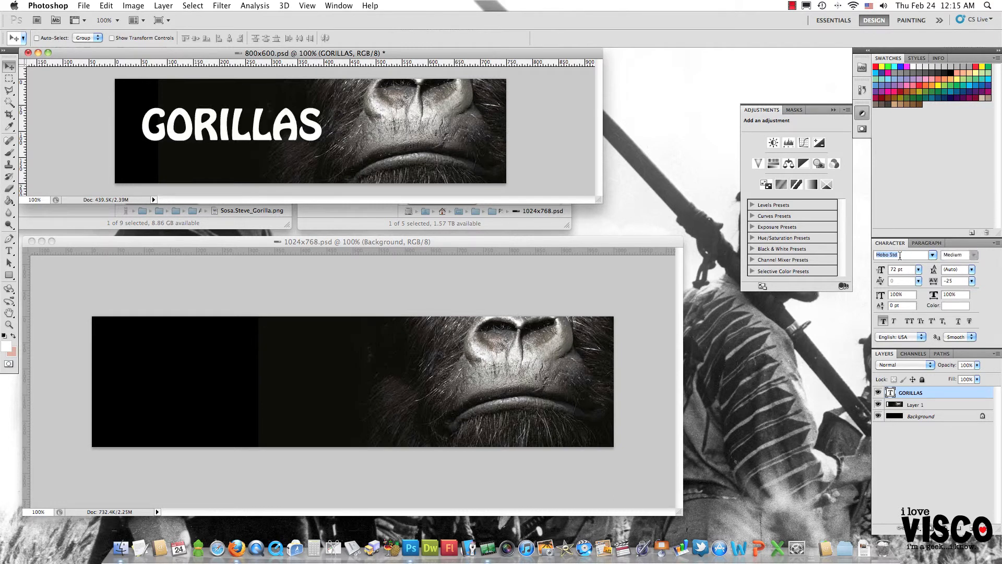
pyautogui.press('Up')
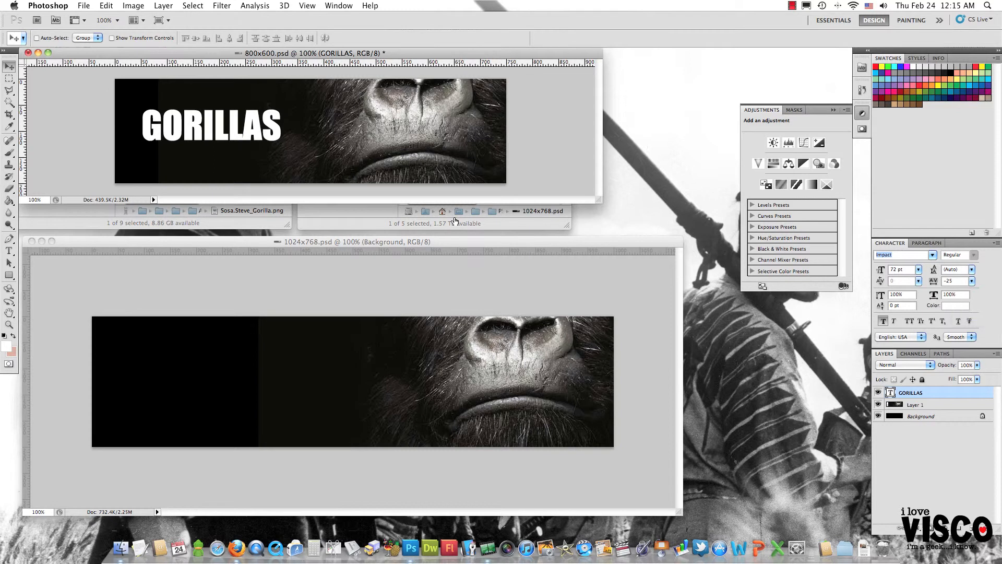
# Step: Open the ColorScheme PNG from the Animal examples folder in Adobe Photoshop CS5, place it below the 800x600.psd window, and return to the banner
pyautogui.click(257, 218)
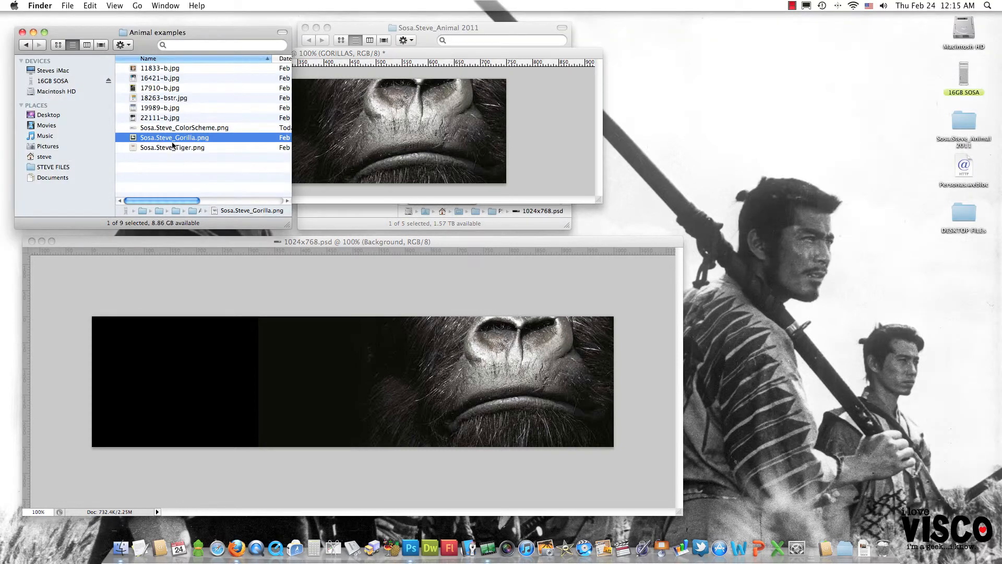
pyautogui.click(135, 129)
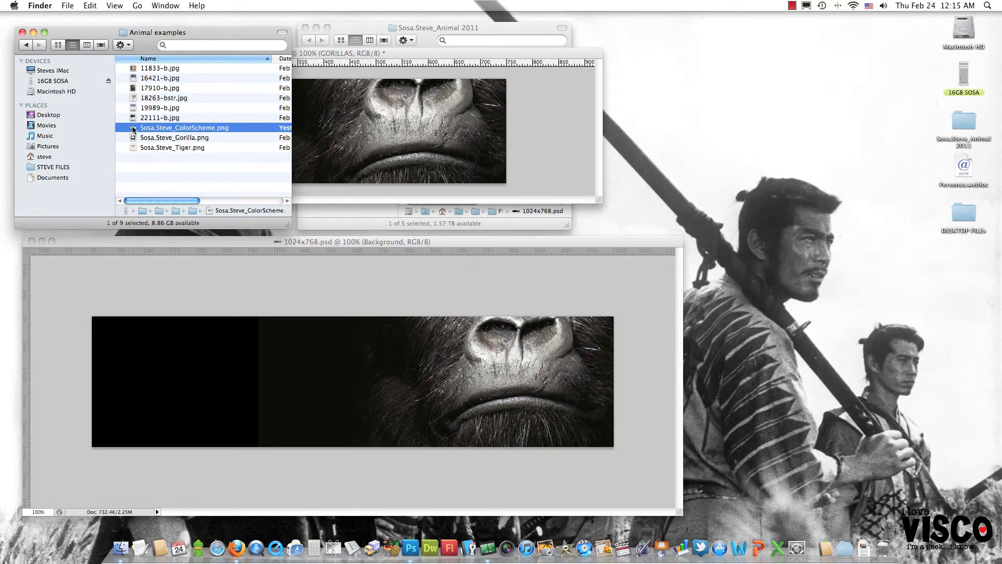
pyautogui.rightClick(135, 129)
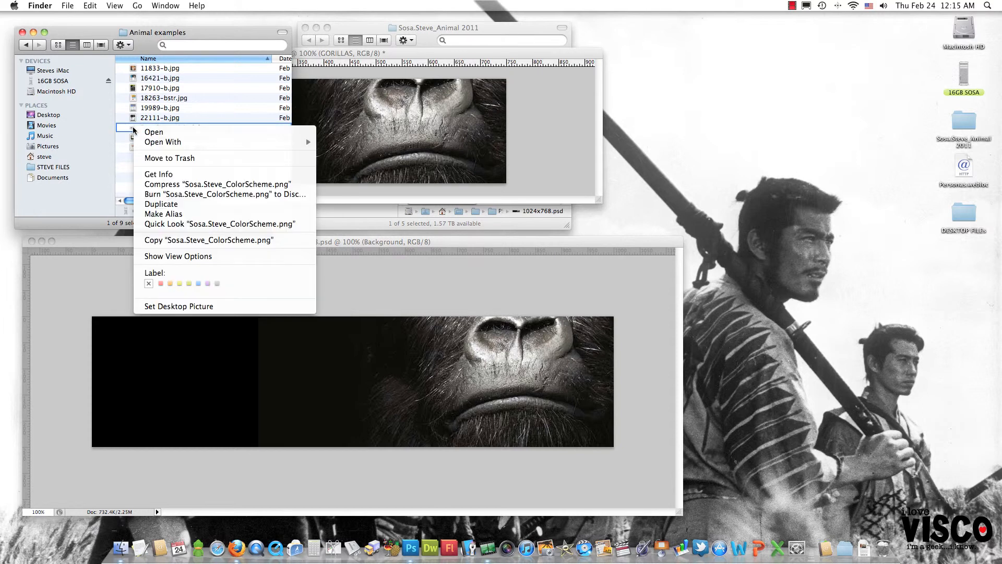
pyautogui.moveTo(153, 145)
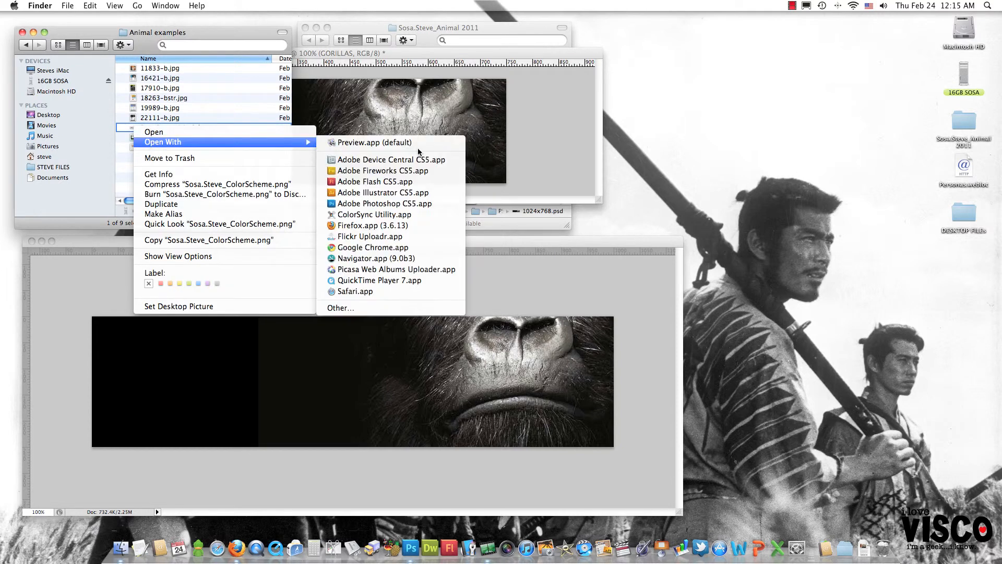
pyautogui.click(390, 203)
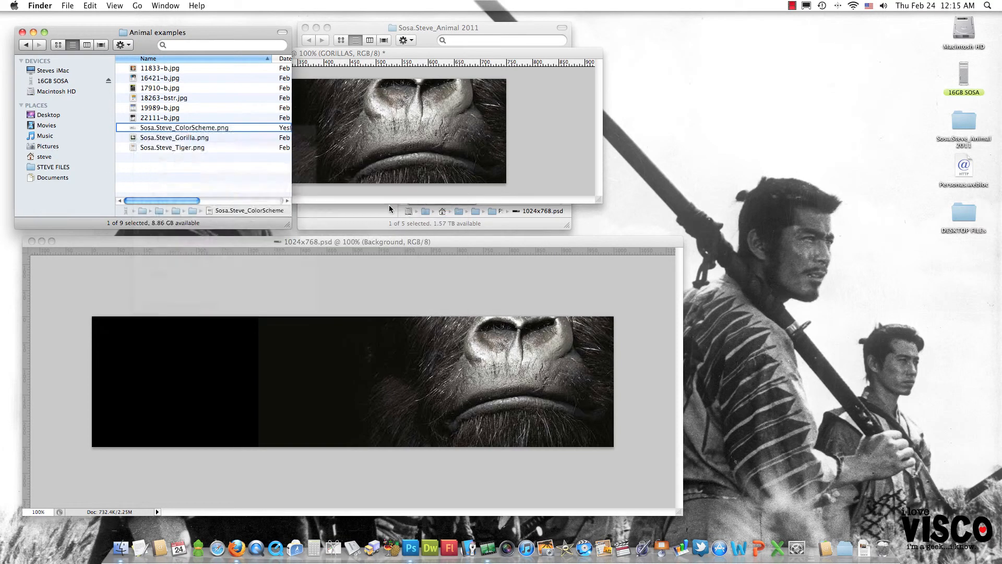
pyautogui.moveTo(360, 78); pyautogui.dragTo(408, 232)
pyautogui.click(371, 142)
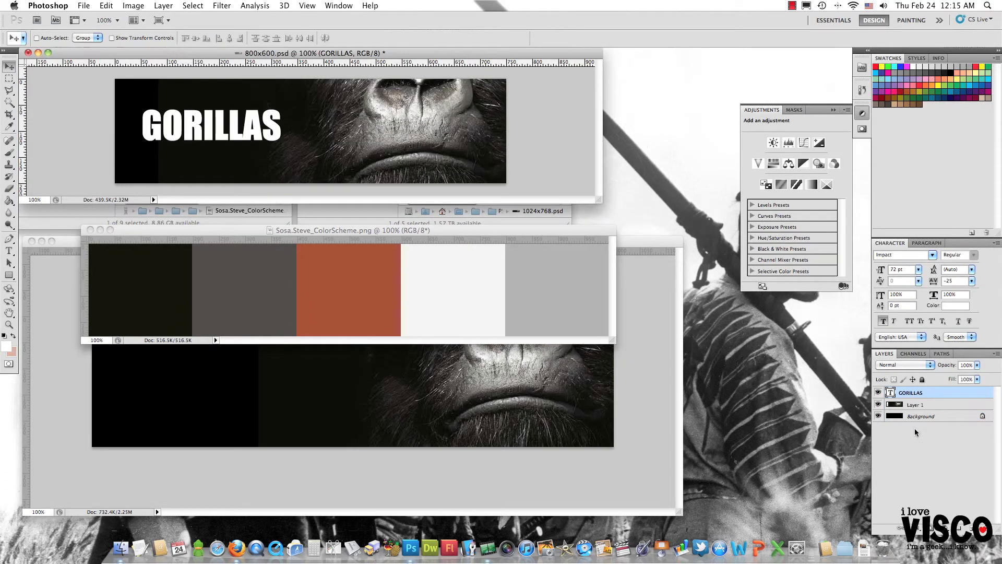
# Step: Try the colour scheme's swatches as the GORILLAS text colour and settle on white (ffffff)
pyautogui.click(951, 307)
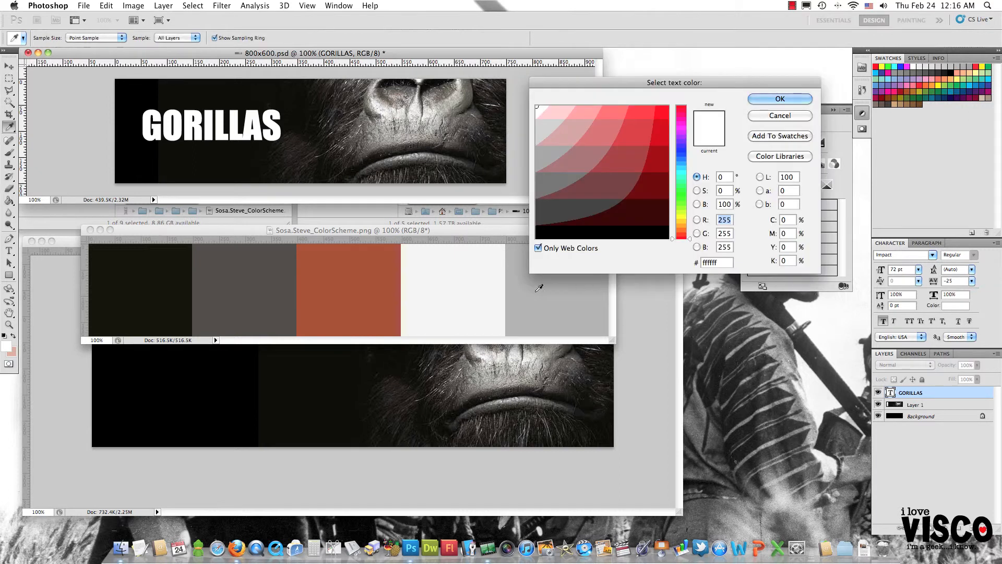
pyautogui.click(394, 293)
pyautogui.click(454, 277)
pyautogui.click(261, 286)
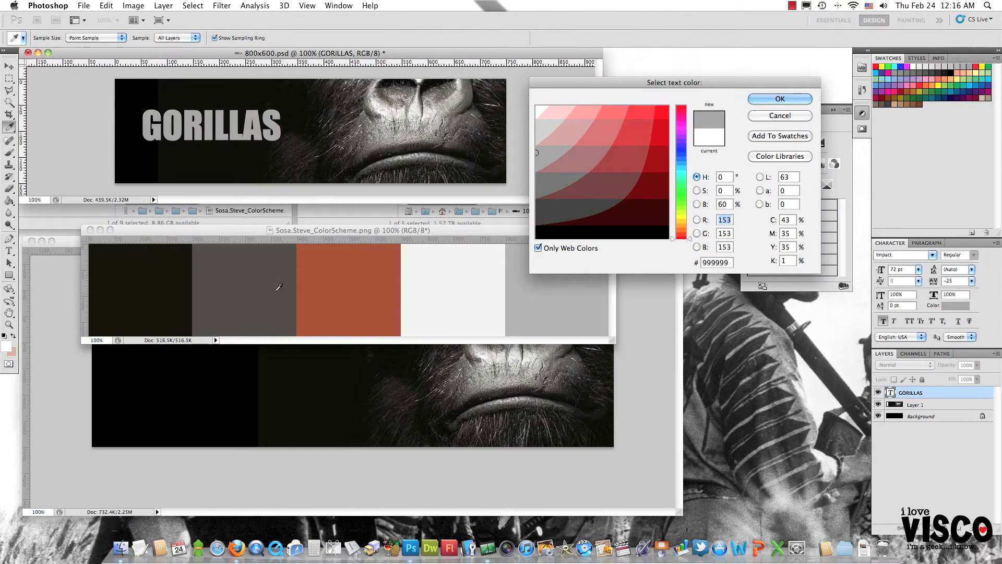
pyautogui.click(144, 289)
pyautogui.click(245, 286)
pyautogui.click(335, 280)
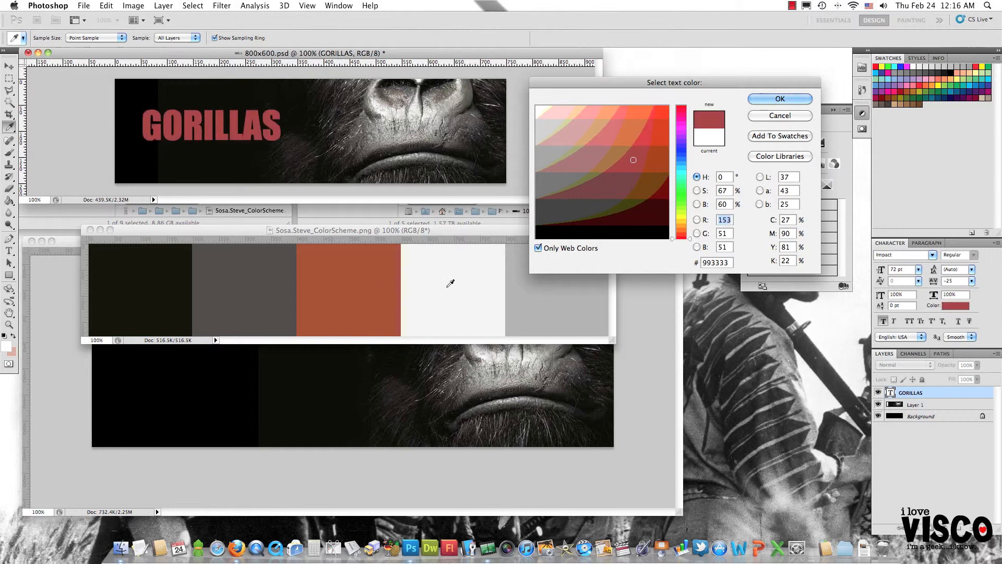
pyautogui.click(425, 280)
pyautogui.click(547, 289)
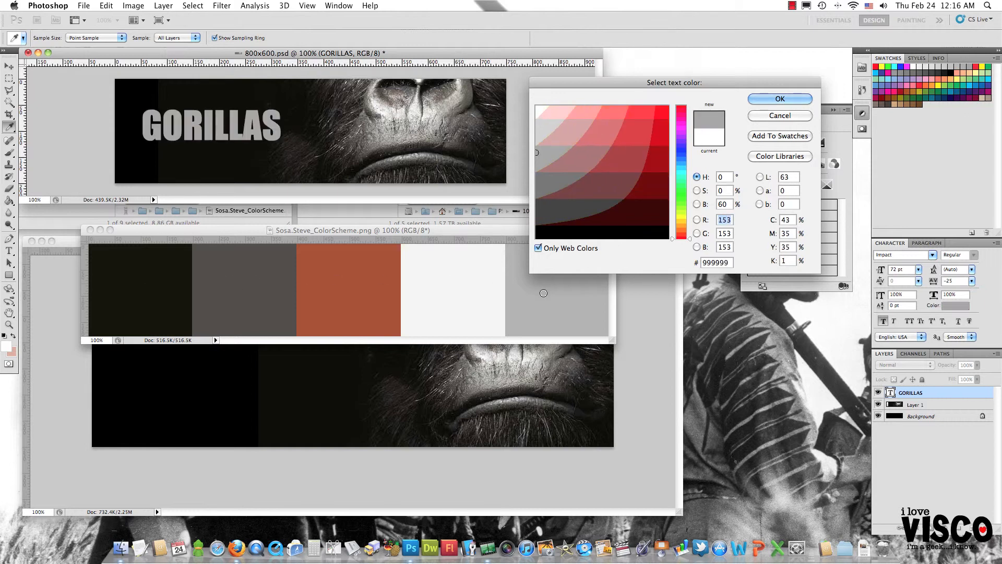
pyautogui.click(468, 304)
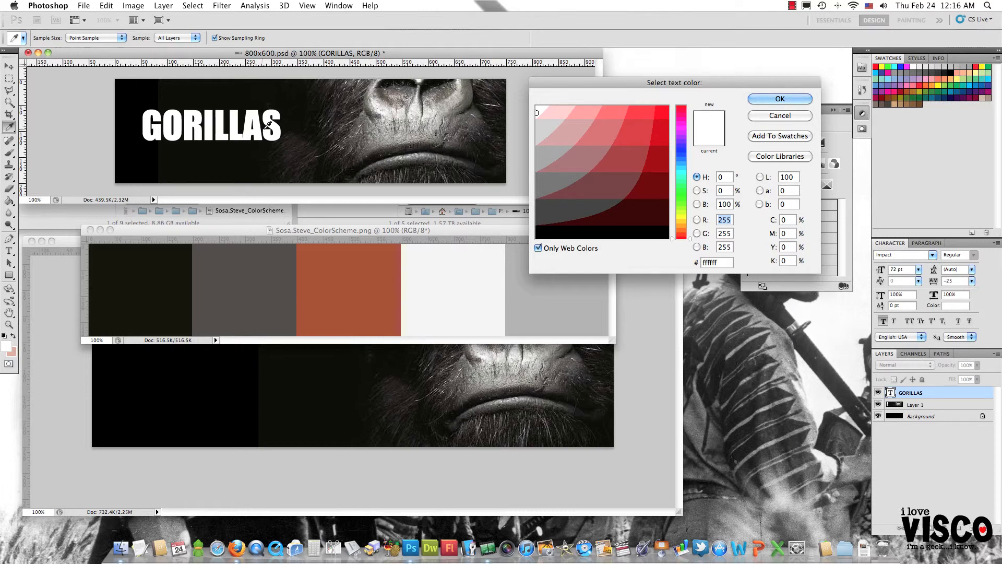
pyautogui.click(153, 318)
pyautogui.click(260, 298)
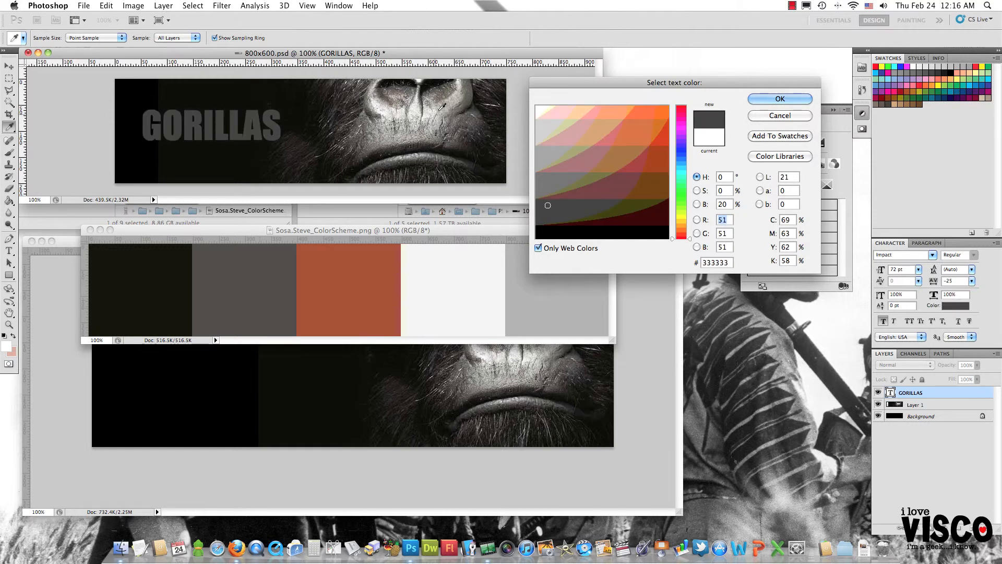
pyautogui.click(367, 267)
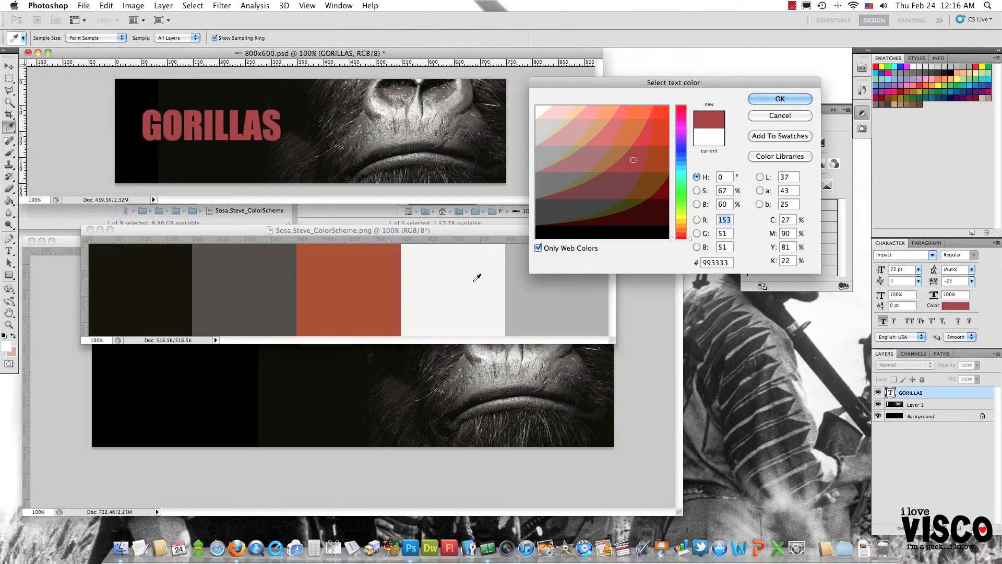
pyautogui.click(544, 292)
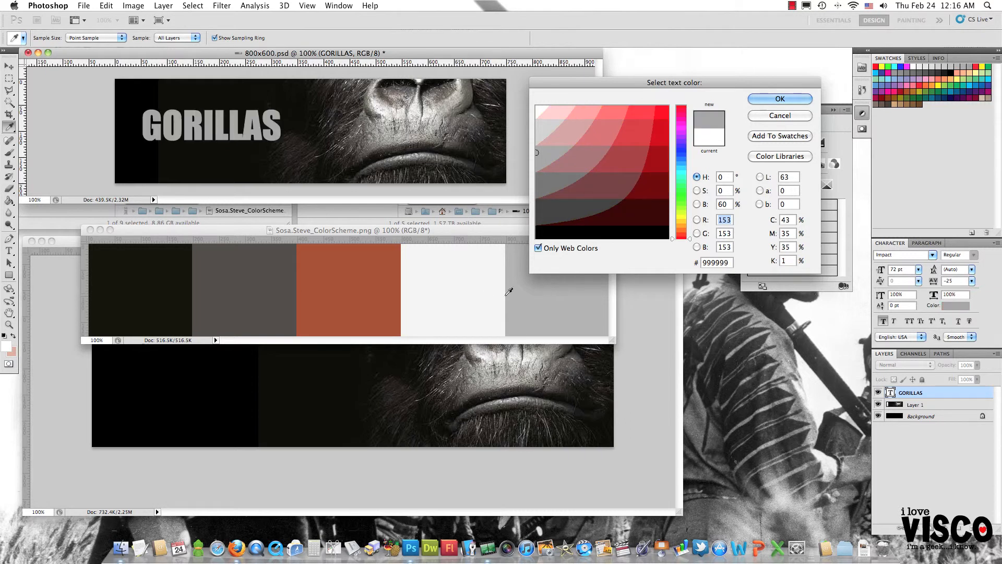
pyautogui.click(488, 292)
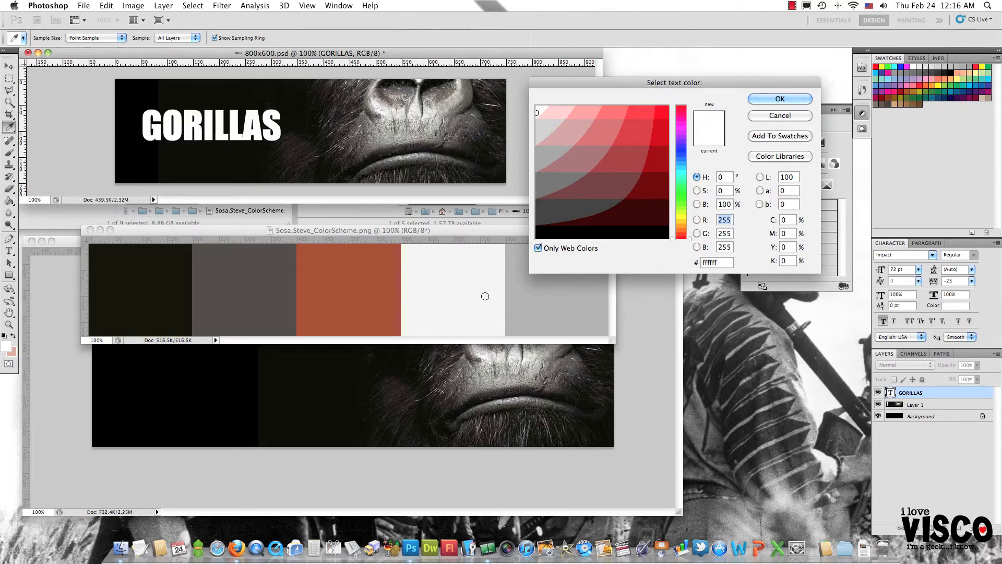
pyautogui.click(780, 99)
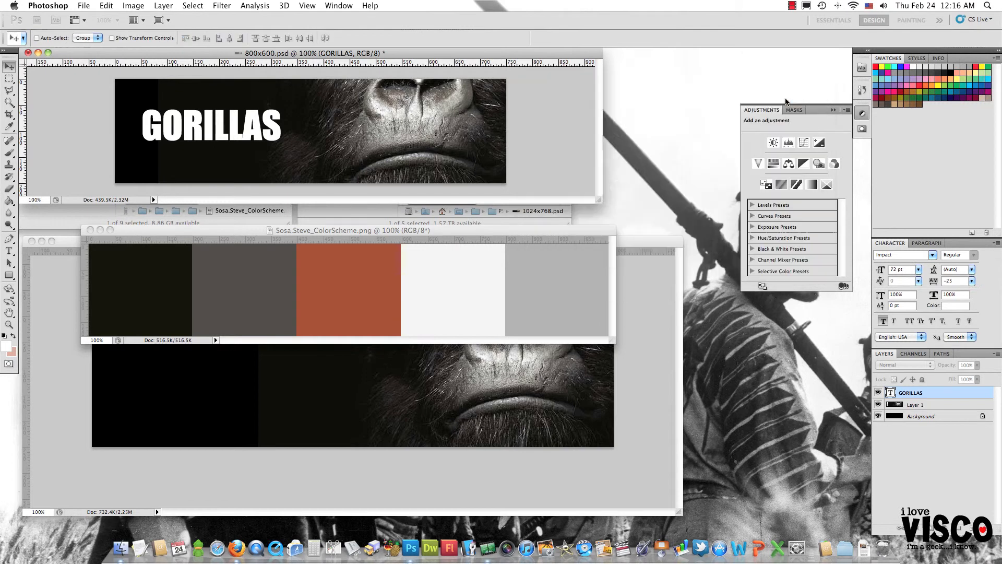
# Step: Try 100 pt and 70 pt on the GORILLAS title, set its size to 75 pt, and reposition it on the banner's dark area
pyautogui.moveTo(245, 130); pyautogui.dragTo(246, 138)
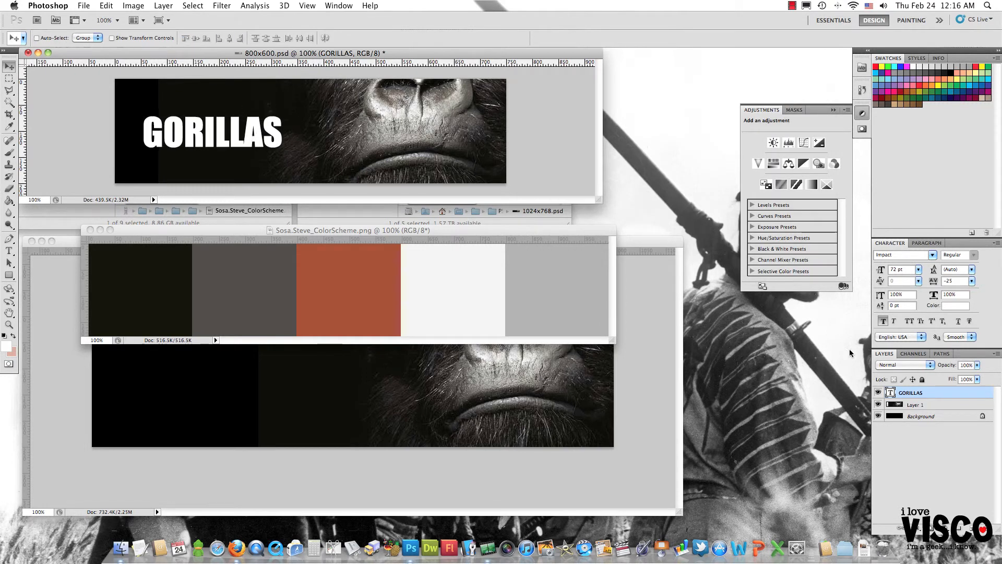
pyautogui.click(918, 269)
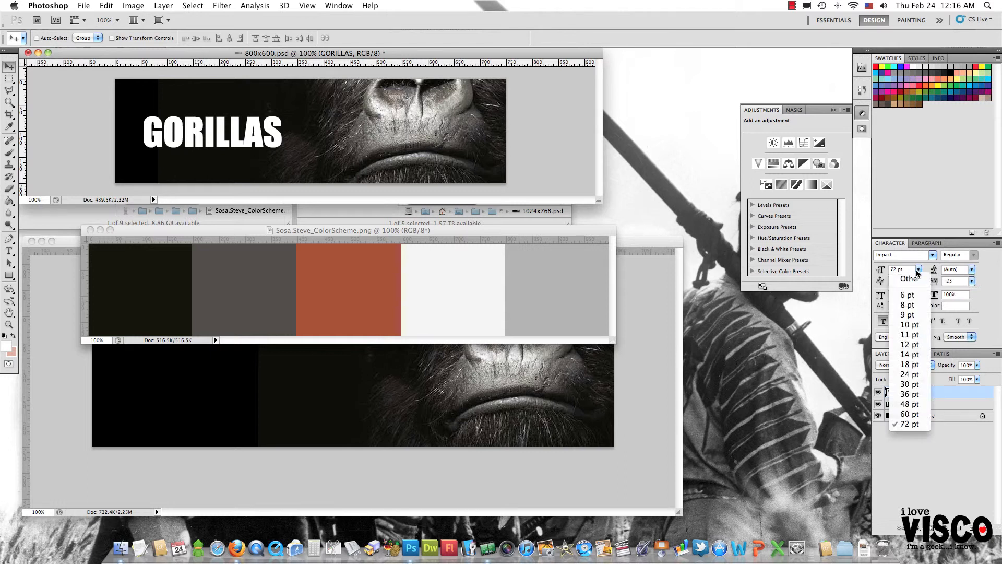
pyautogui.click(902, 269)
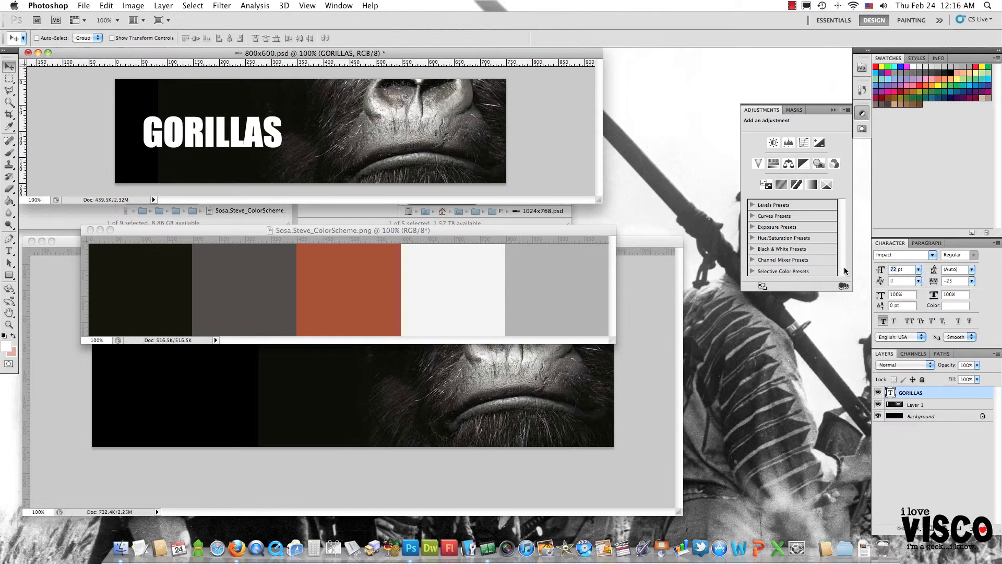
pyautogui.write('100')
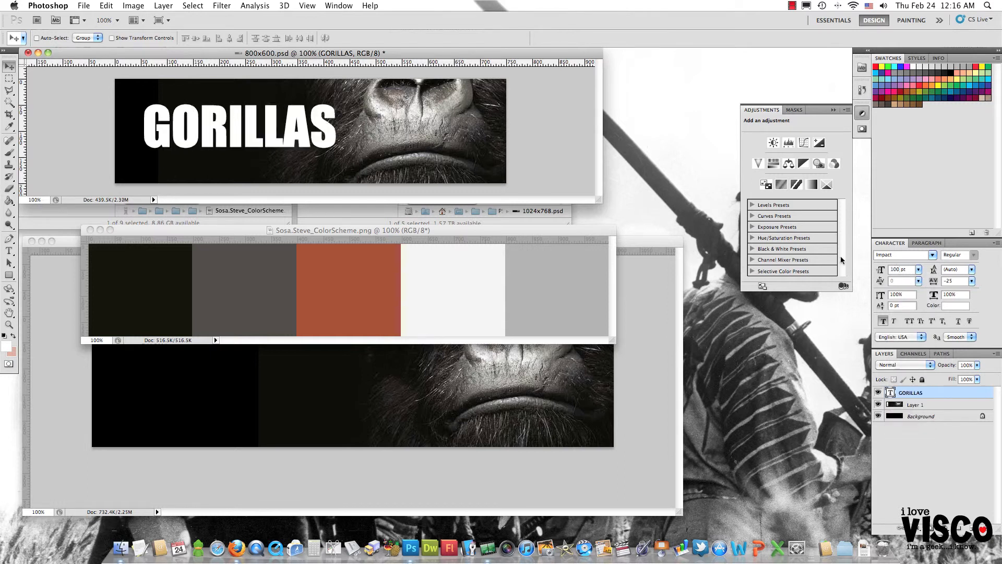
pyautogui.press('Return')
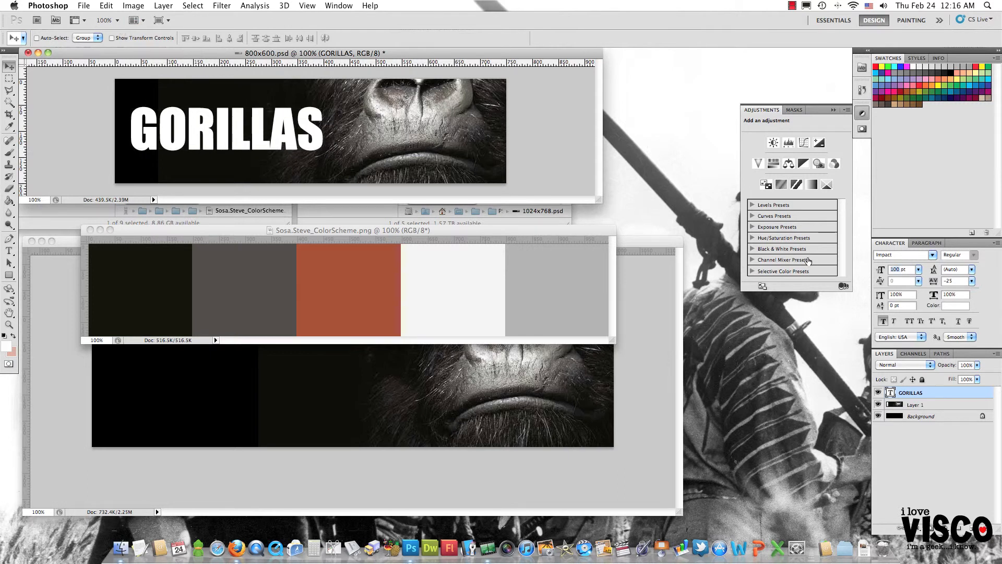
pyautogui.write('70')
pyautogui.press('Return')
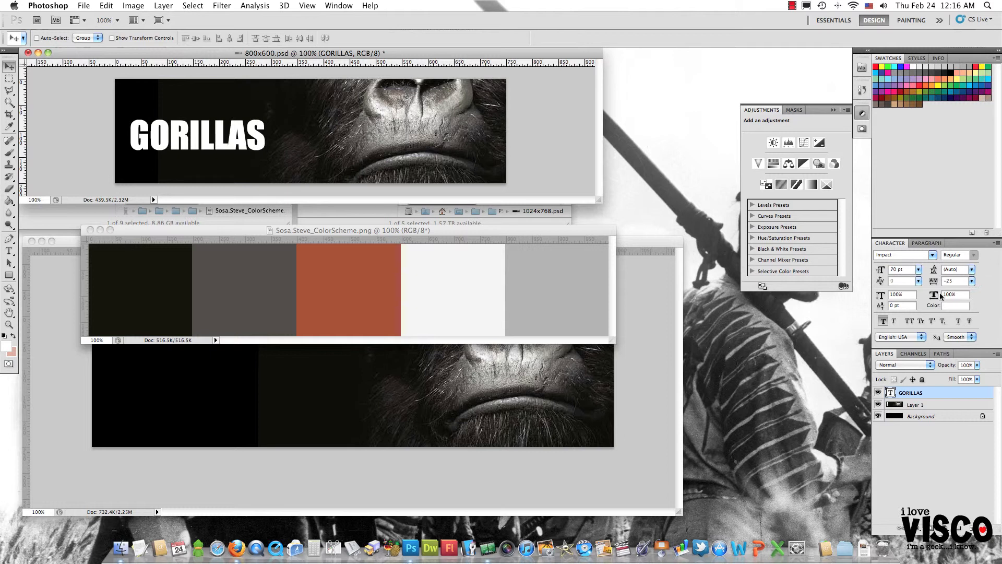
pyautogui.write('75')
pyautogui.press('Return')
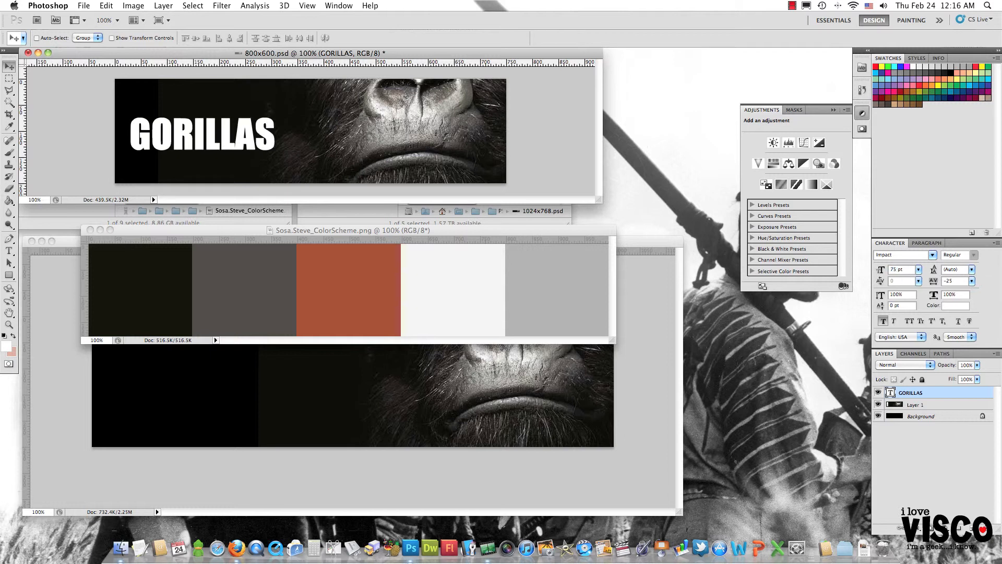
pyautogui.moveTo(230, 157); pyautogui.dragTo(245, 152)
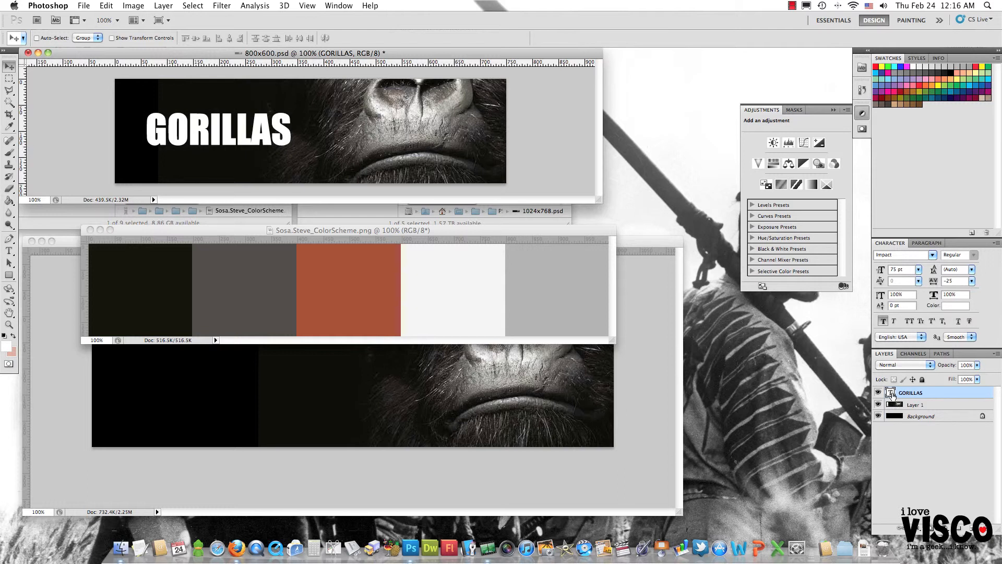
# Step: Duplicate the GORILLAS text layer, move the copy directly below the original, and replace its text with Breaking Free Summer 2011
pyautogui.moveTo(890, 394); pyautogui.dragTo(971, 528)
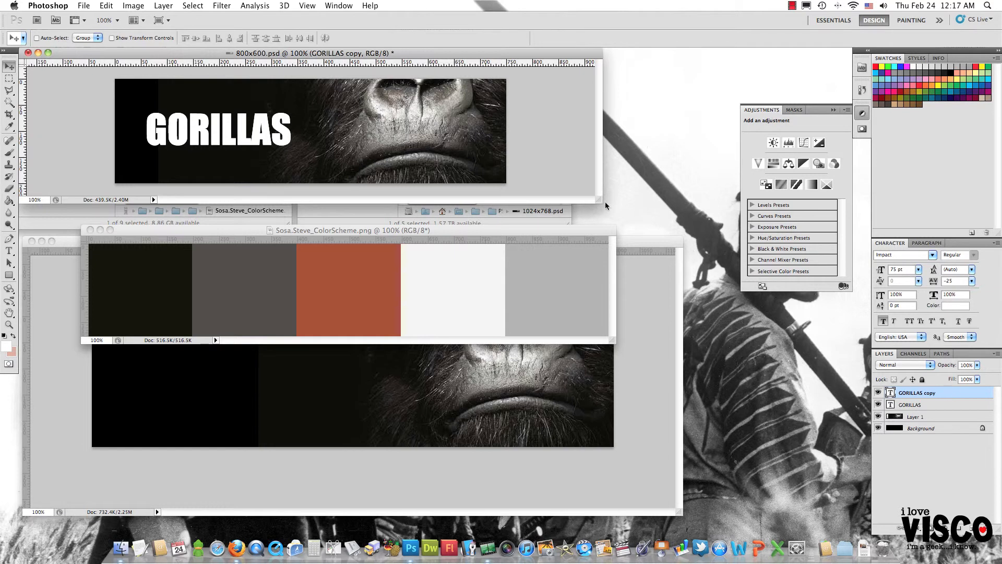
pyautogui.moveTo(261, 141); pyautogui.dragTo(253, 174)
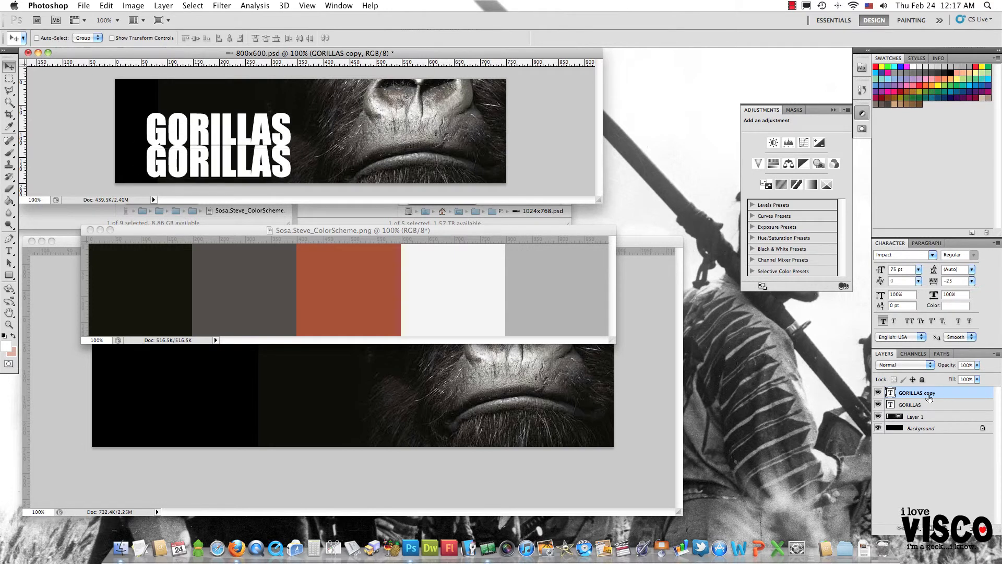
pyautogui.doubleClick(891, 394)
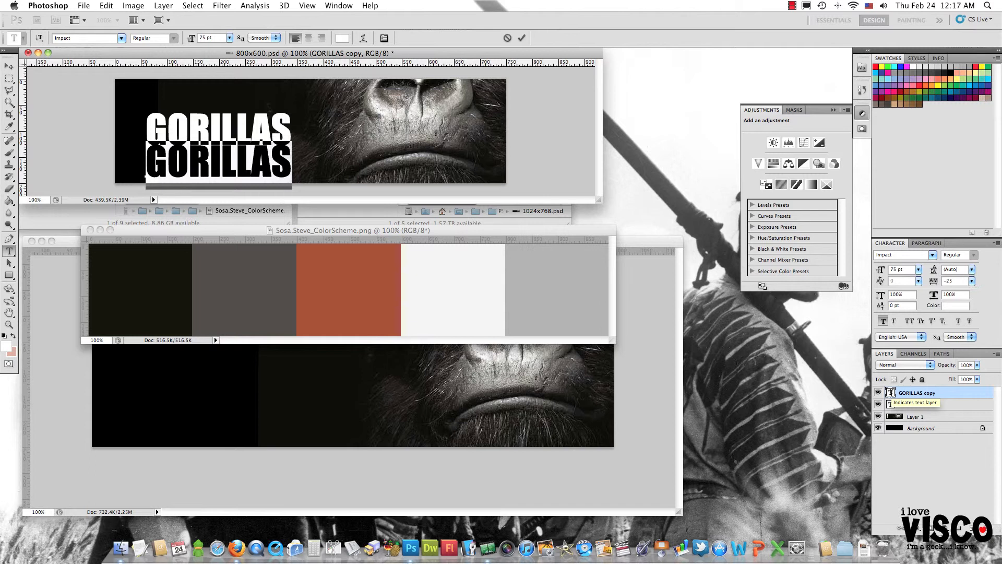
pyautogui.write('Coming')
pyautogui.press('BackSpace')
pyautogui.press('BackSpace')
pyautogui.press('BackSpace')
pyautogui.press('BackSpace')
pyautogui.press('BackSpace')
pyautogui.press('BackSpace')
pyautogui.write('Brea')
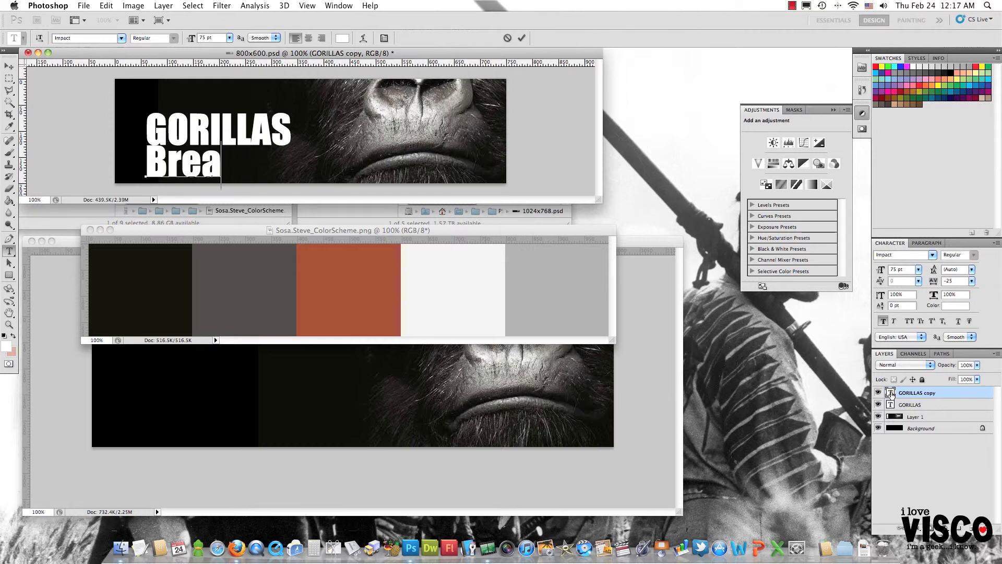
pyautogui.write('king Free')
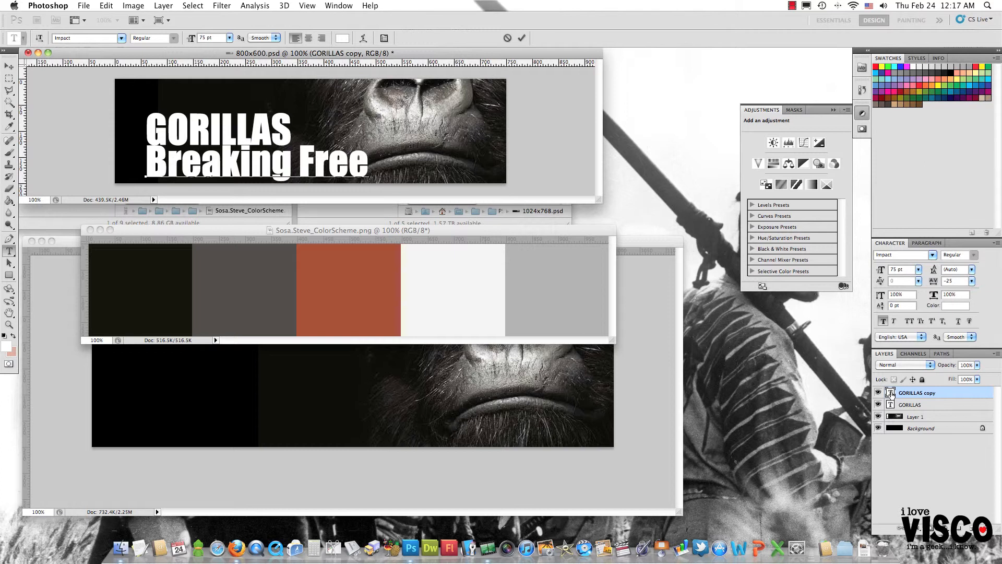
pyautogui.write(' Summ')
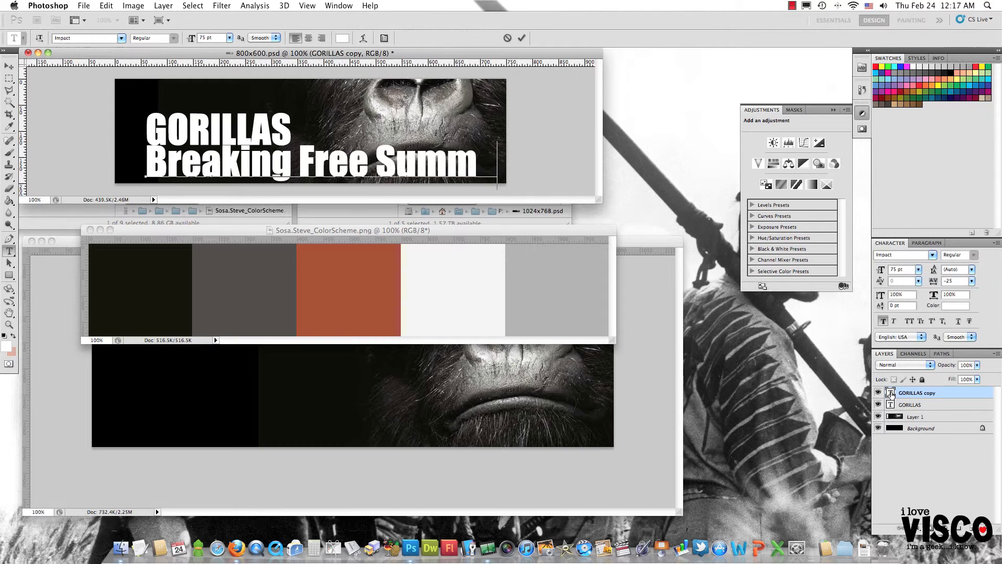
pyautogui.write('er 2011')
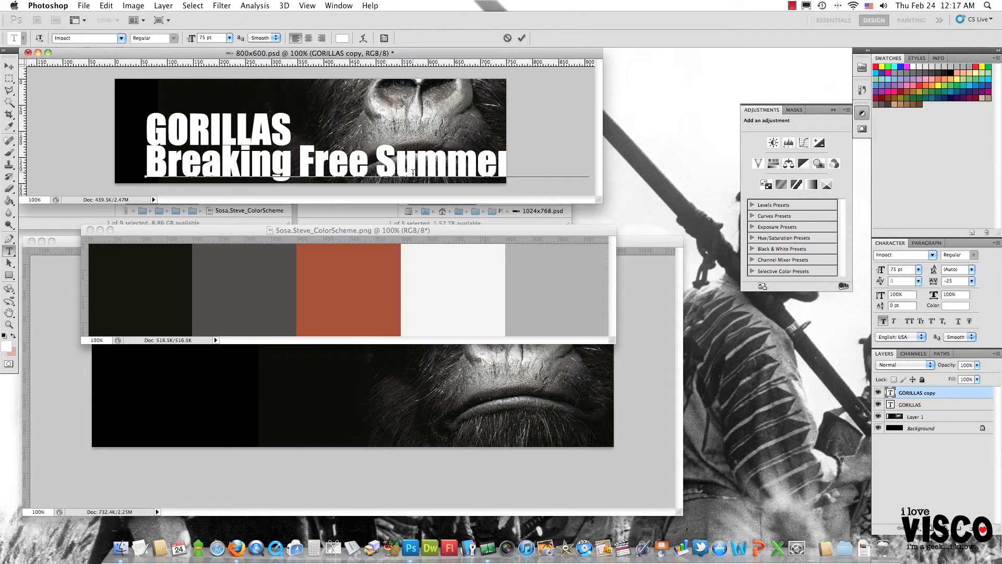
pyautogui.click(891, 395)
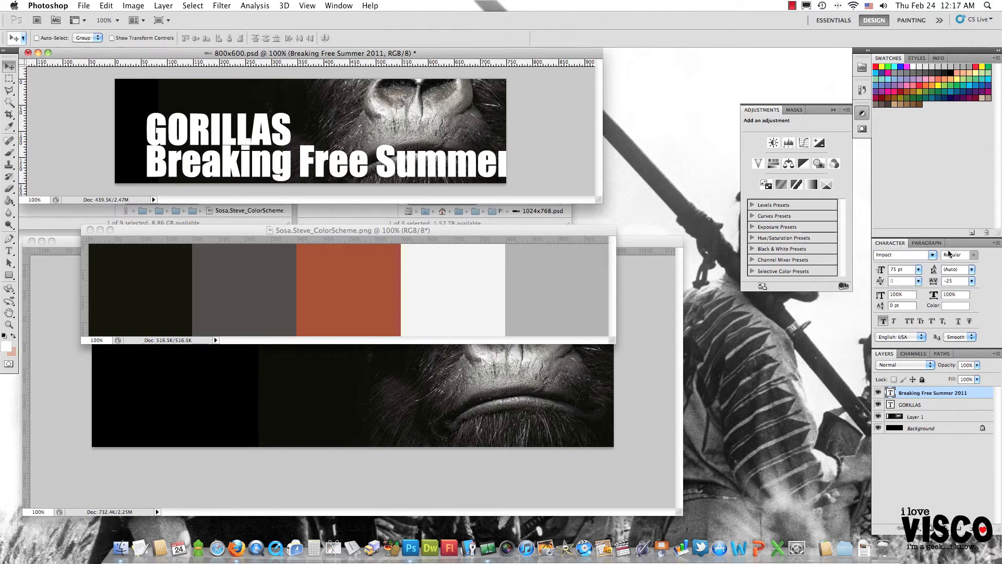
# Step: Set the Breaking Free Summer 2011 text size to 30 pt and move it up close beneath the GORILLAS title
pyautogui.click(918, 270)
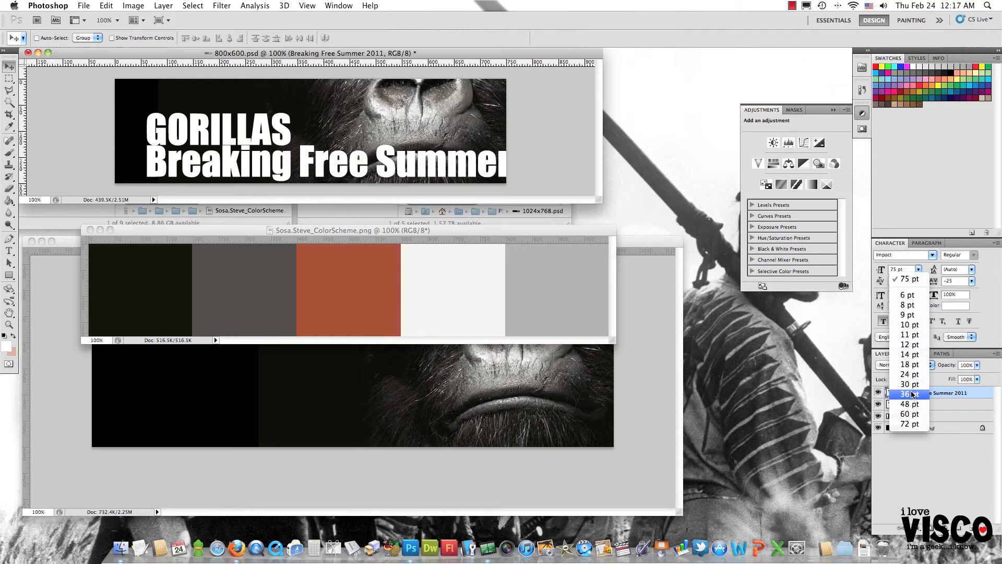
pyautogui.click(912, 395)
pyautogui.click(919, 270)
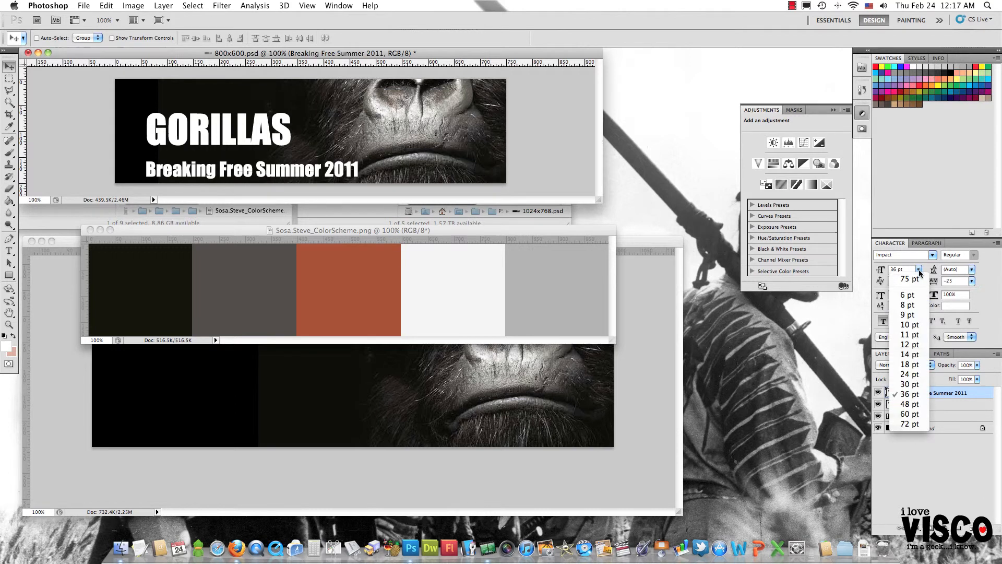
pyautogui.click(905, 385)
pyautogui.moveTo(280, 169); pyautogui.dragTo(279, 156)
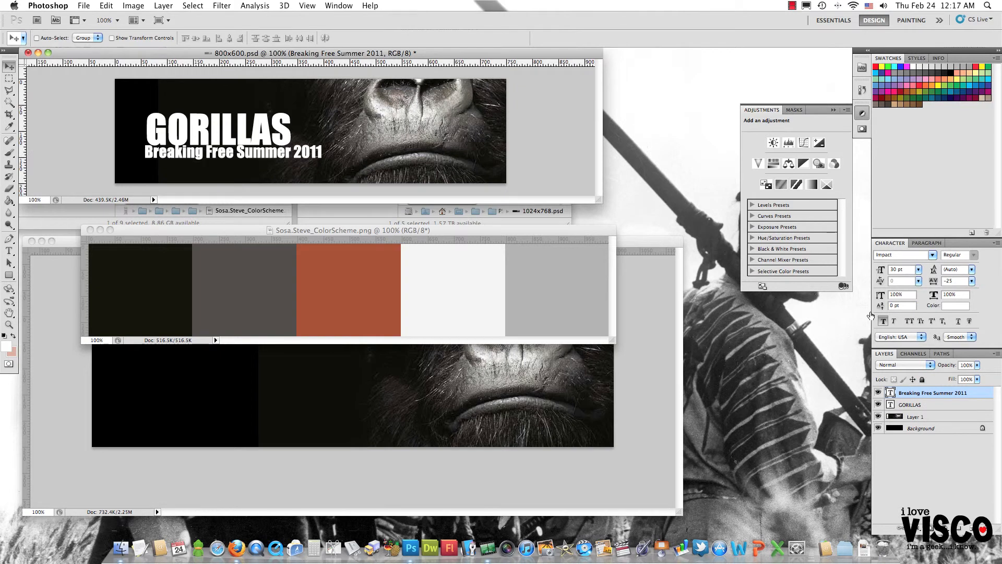
# Step: Set the Breaking Free Summer 2011 text size to 24 pt and nudge it into place beneath the GORILLAS title
pyautogui.click(919, 269)
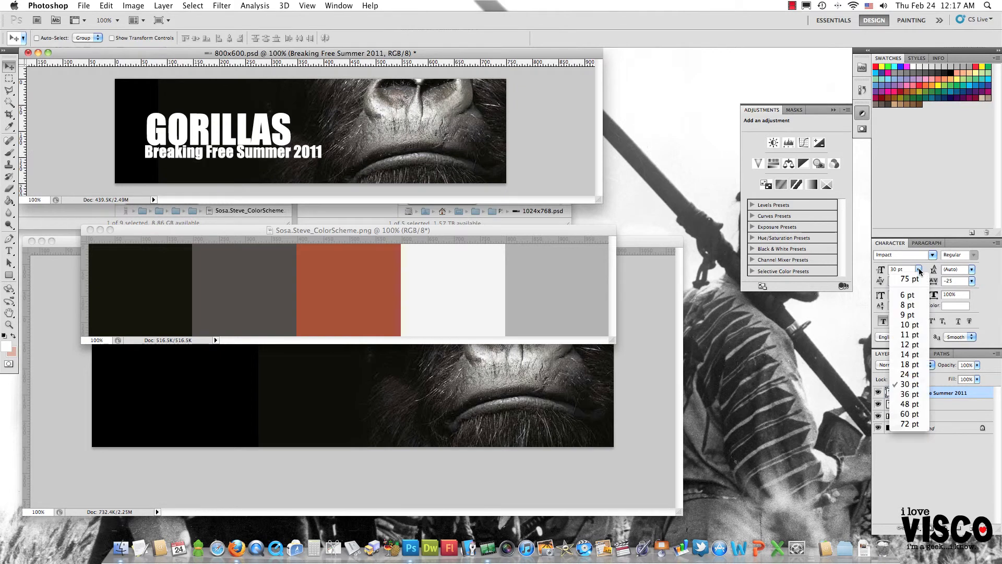
pyautogui.click(907, 374)
pyautogui.moveTo(261, 155); pyautogui.dragTo(262, 156)
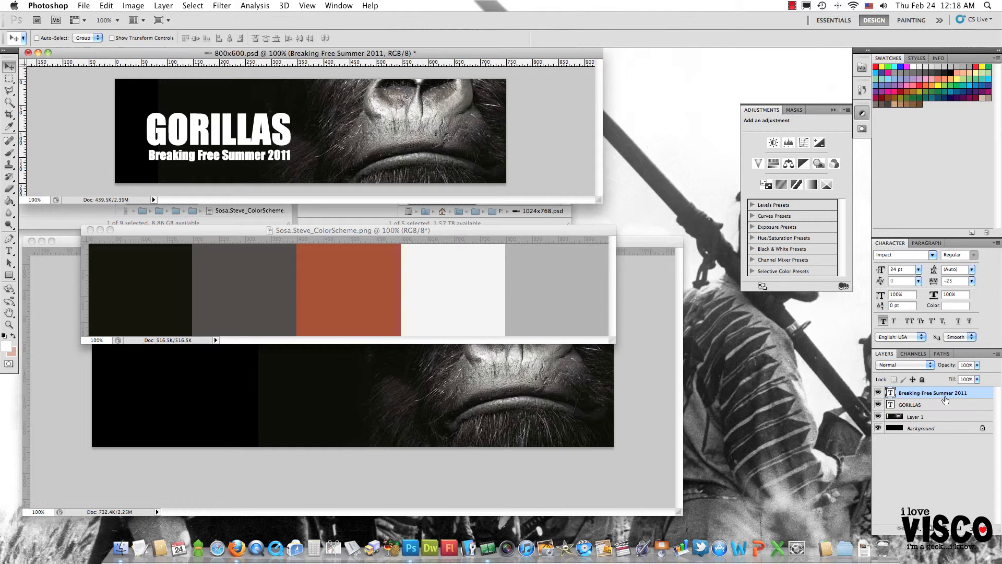
# Step: Try the colour scheme's swatches as the Breaking Free Summer 2011 text colour and settle on light grey (999999)
pyautogui.click(953, 308)
pyautogui.click(520, 314)
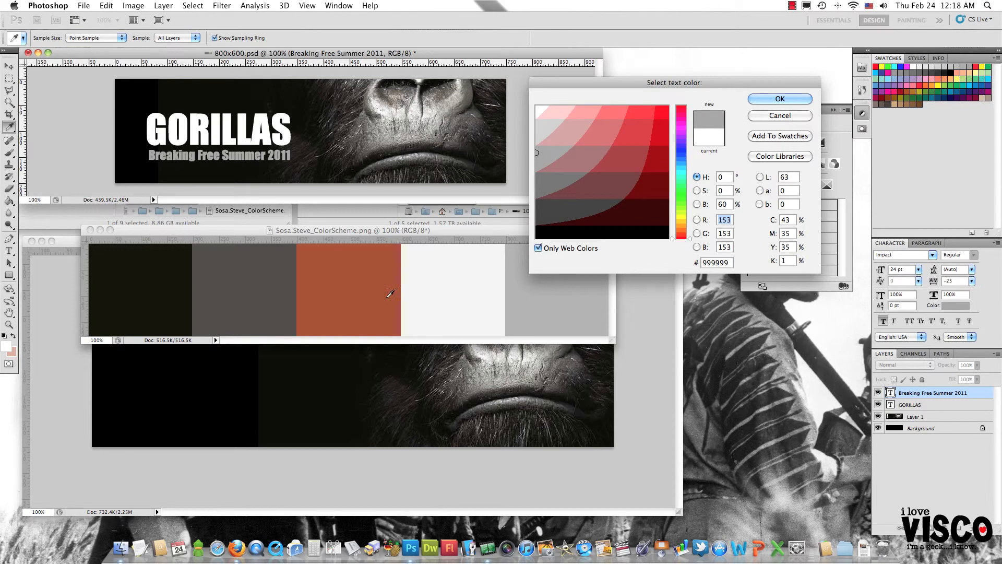
pyautogui.click(217, 288)
pyautogui.click(171, 300)
pyautogui.click(241, 293)
pyautogui.click(346, 289)
pyautogui.click(460, 294)
pyautogui.click(524, 304)
pyautogui.click(472, 303)
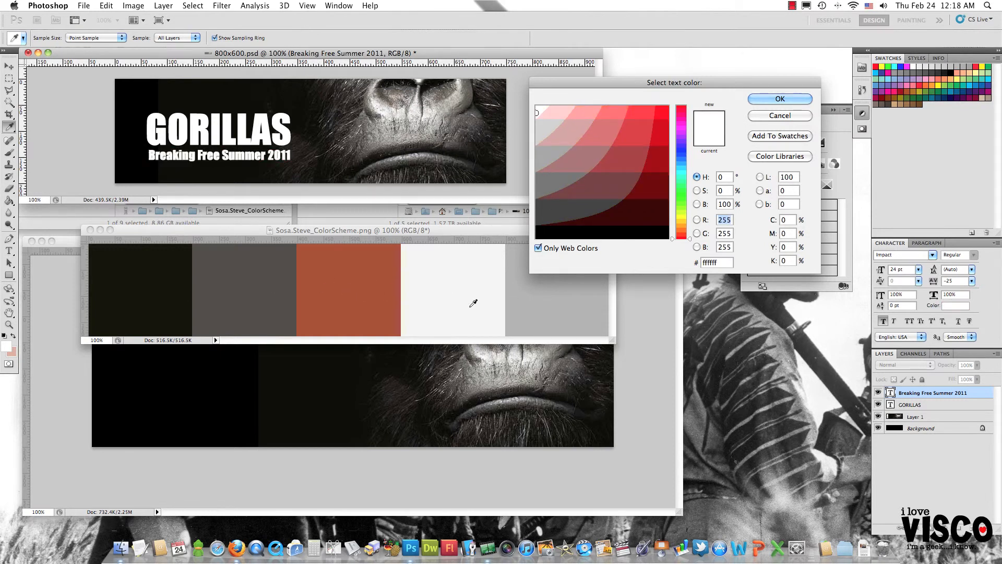
pyautogui.click(540, 298)
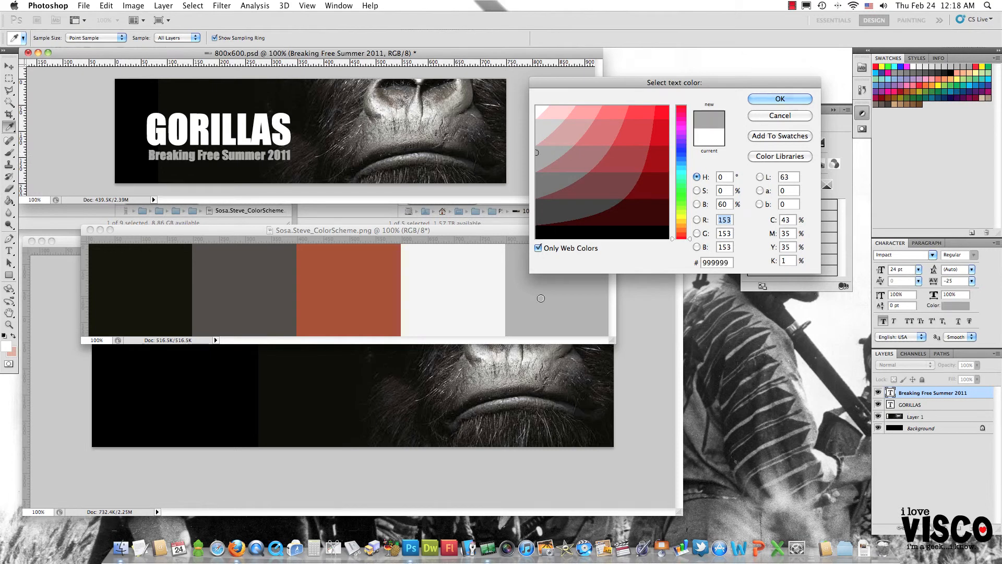
pyautogui.click(279, 297)
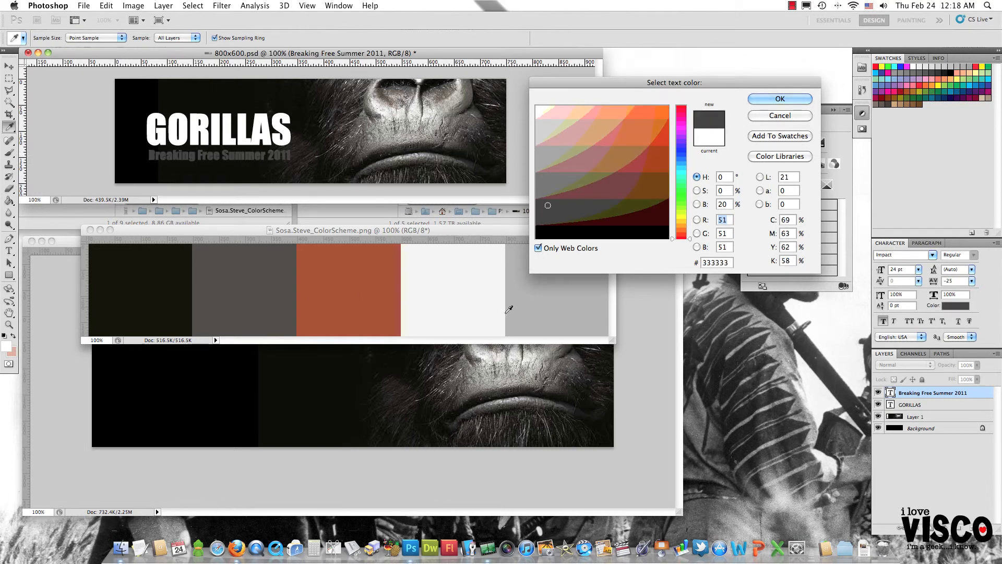
pyautogui.click(551, 309)
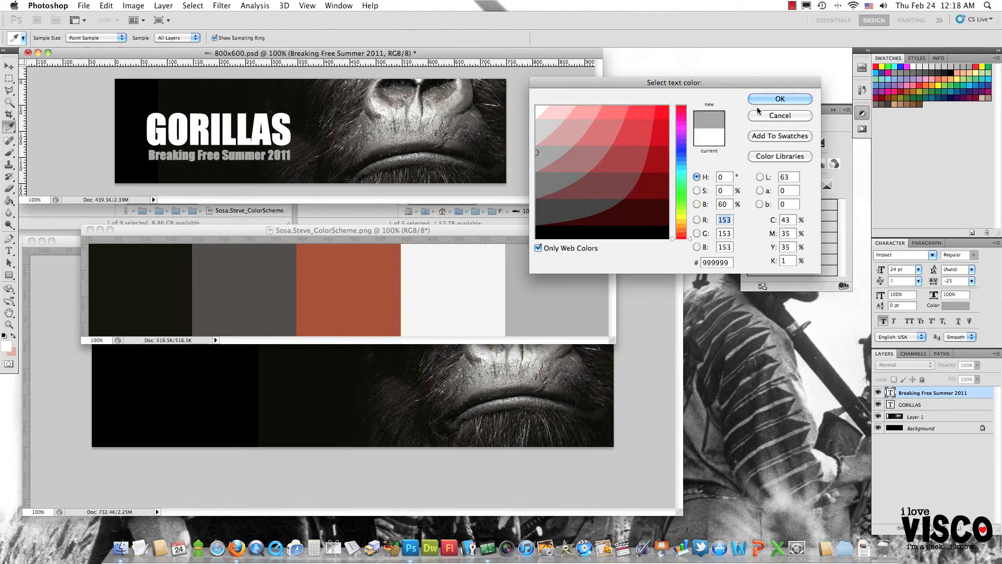
pyautogui.click(279, 285)
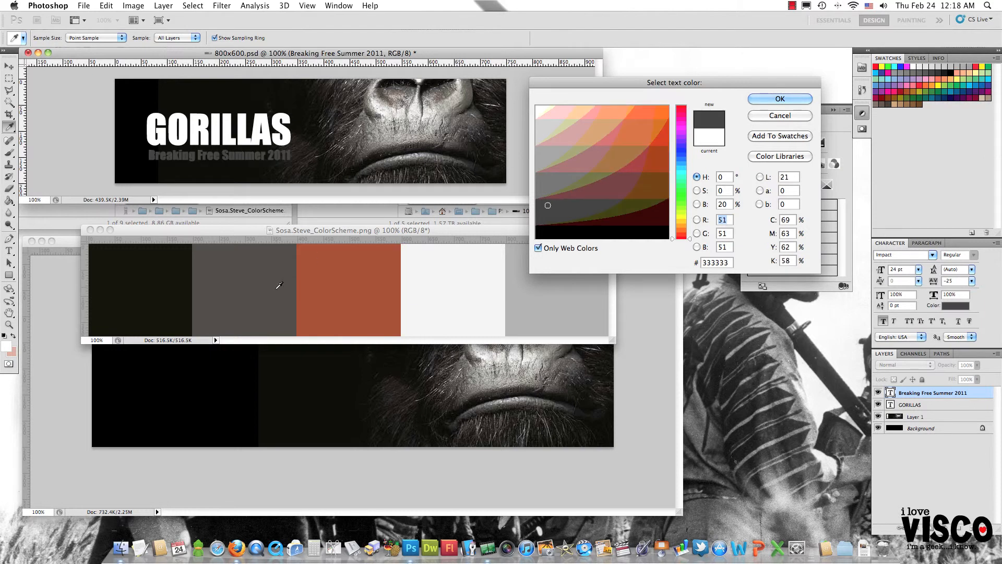
pyautogui.click(530, 288)
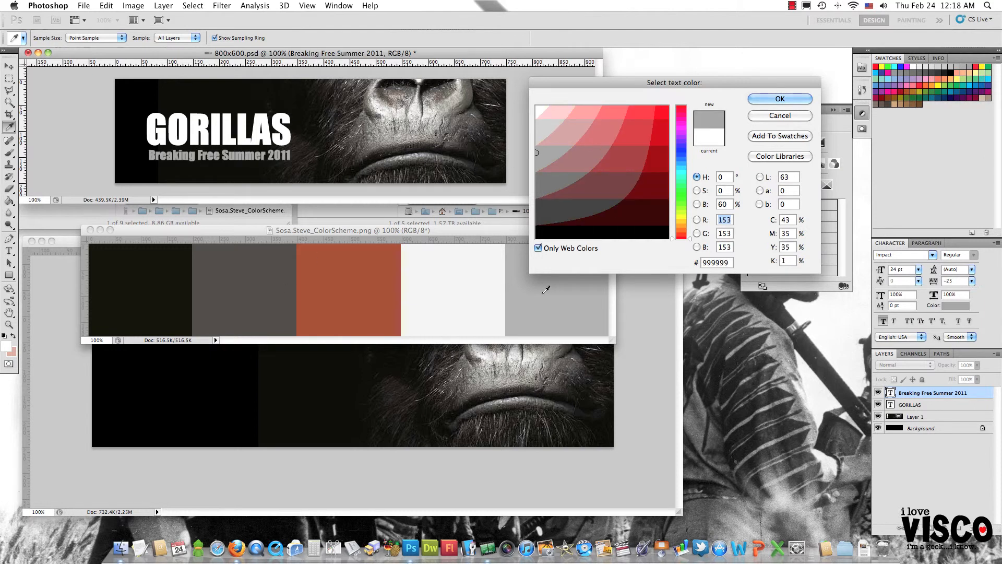
pyautogui.click(791, 100)
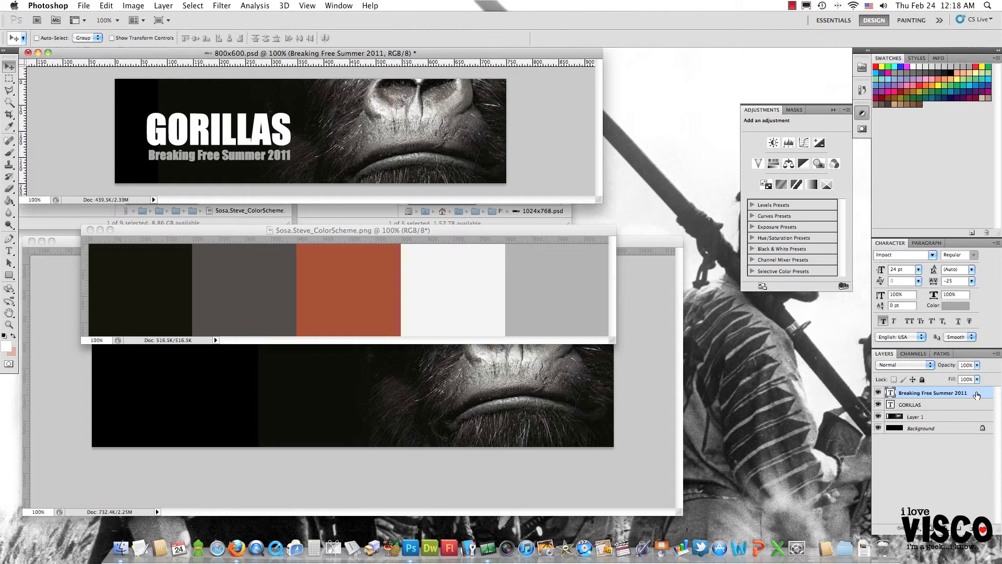
# Step: Open the GORILLAS text layer's blending options, move the dialog clear of the banner, and try a drop shadow on and off
pyautogui.rightClick(943, 406)
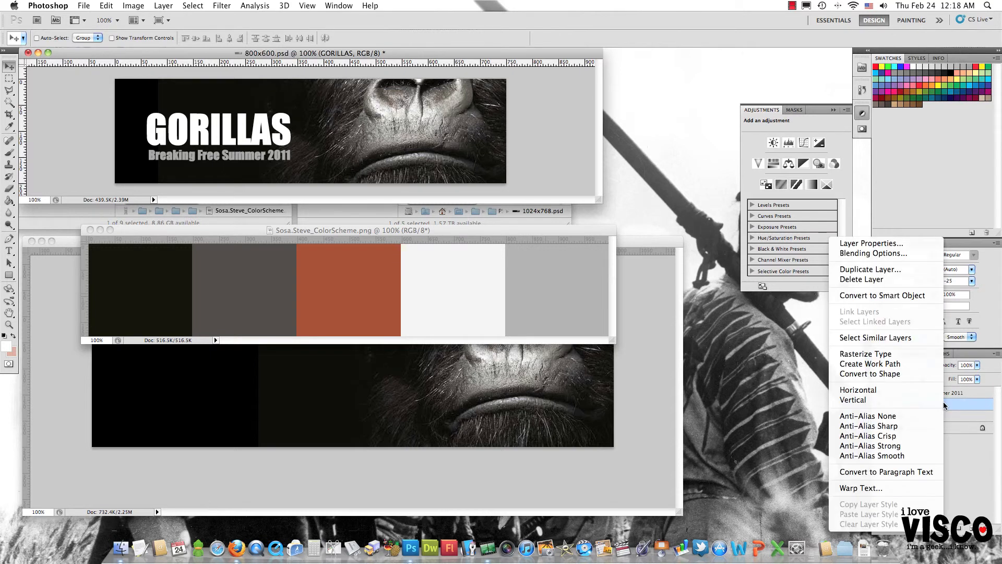
pyautogui.click(880, 256)
pyautogui.moveTo(523, 44); pyautogui.dragTo(668, 89)
pyautogui.click(552, 128)
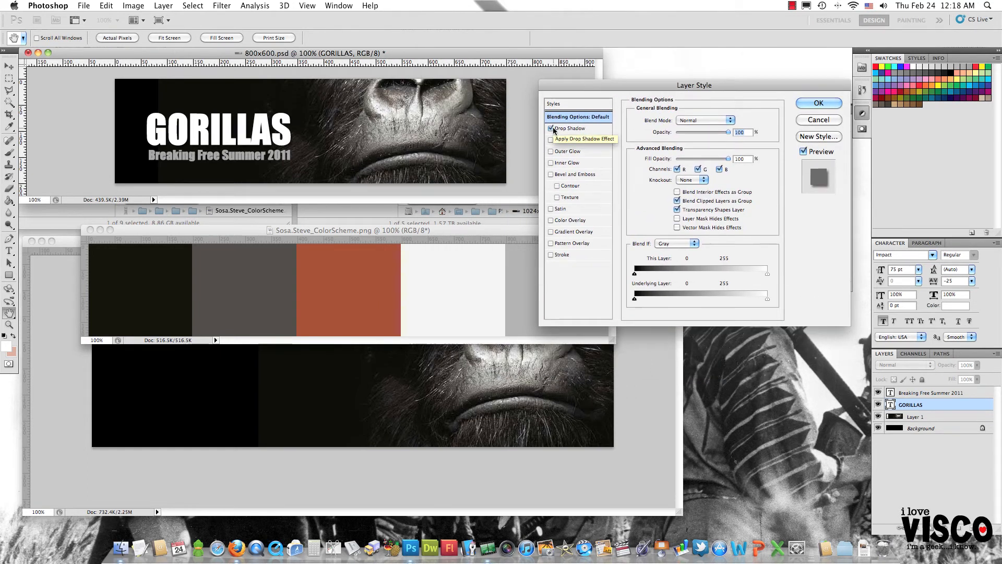
pyautogui.click(551, 128)
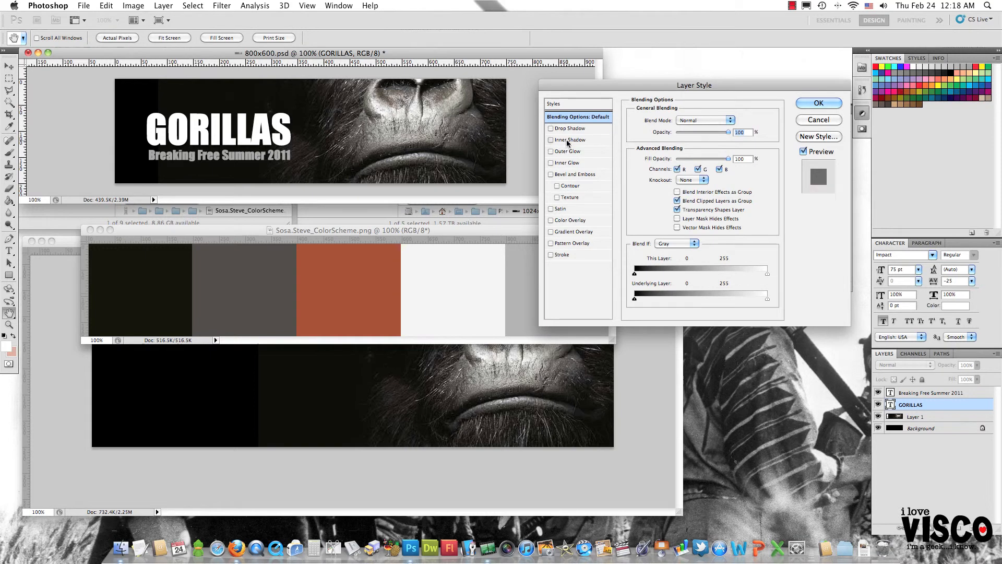
# Step: Try an inner shadow on the GORILLAS title, switching it on and off to compare, and leave it off
pyautogui.click(568, 141)
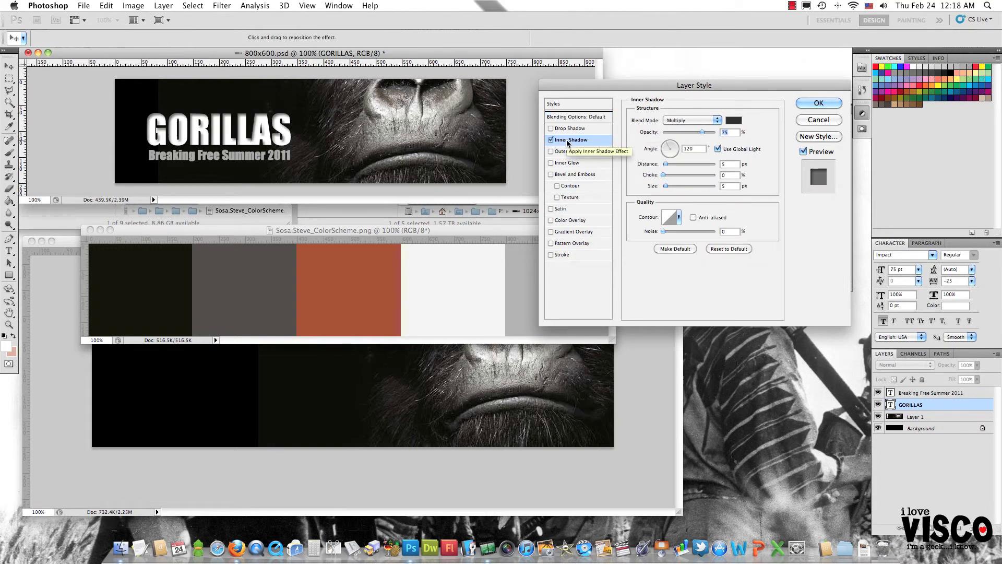
pyautogui.click(552, 140)
pyautogui.click(552, 141)
pyautogui.click(552, 140)
pyautogui.click(551, 140)
pyautogui.click(551, 140)
pyautogui.click(551, 141)
pyautogui.click(551, 141)
# Step: Try Outer Glow, Bevel and Emboss, Satin and Color Overlay on the GORILLAS title one at a time, removing each
pyautogui.click(551, 152)
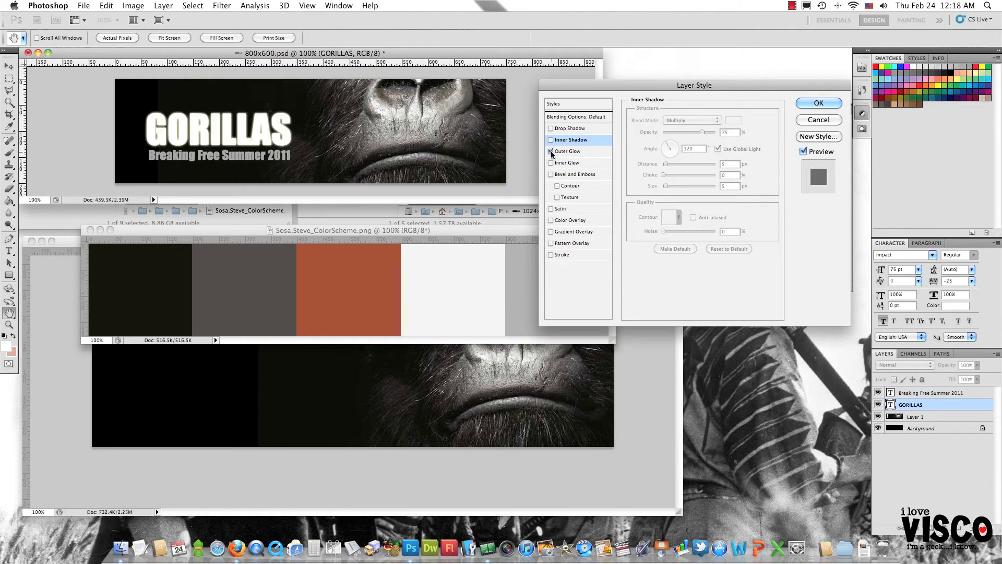
pyautogui.click(551, 151)
pyautogui.click(551, 175)
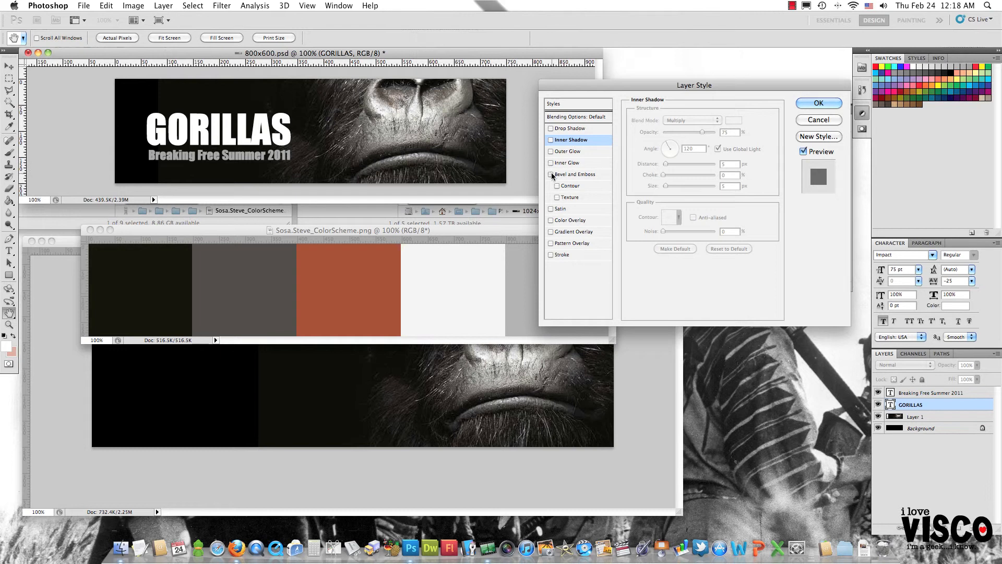
pyautogui.click(551, 174)
pyautogui.click(551, 209)
pyautogui.click(551, 209)
pyautogui.click(551, 220)
pyautogui.click(550, 221)
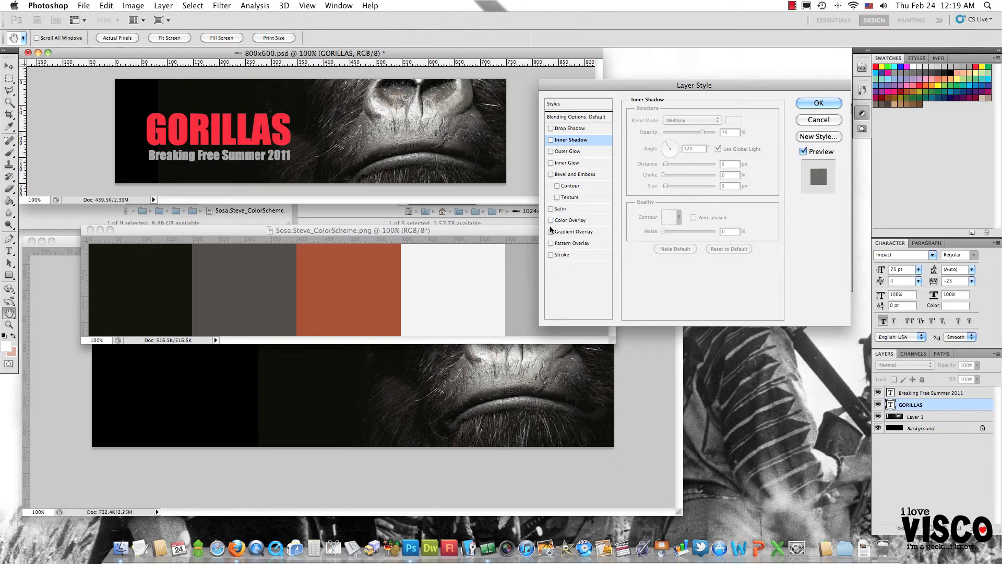
# Step: Compare the GORILLAS title with and without a gradient overlay, keep the overlay enabled, and show its settings
pyautogui.click(550, 231)
pyautogui.click(550, 231)
pyautogui.click(550, 231)
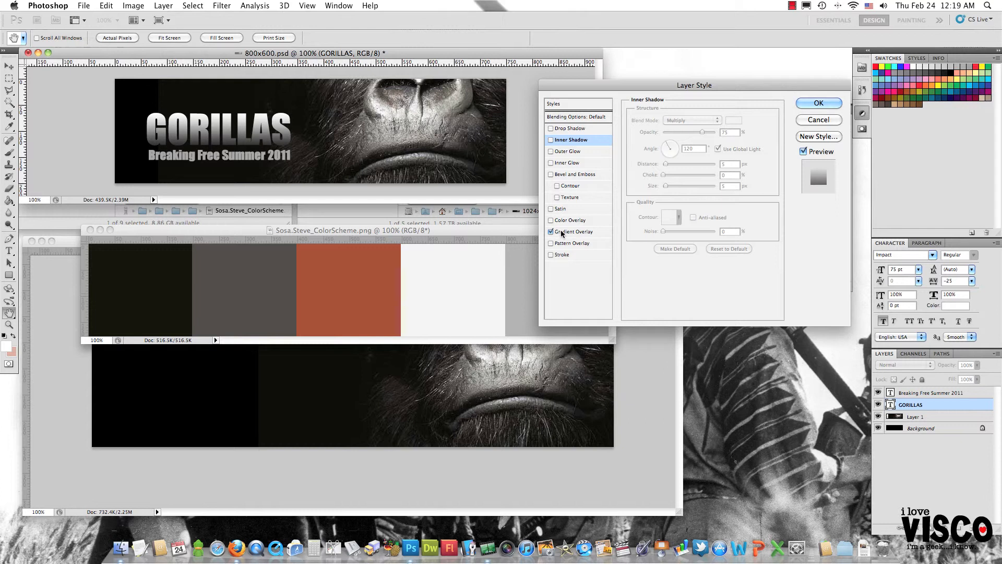
pyautogui.click(550, 231)
pyautogui.click(551, 231)
pyautogui.click(581, 232)
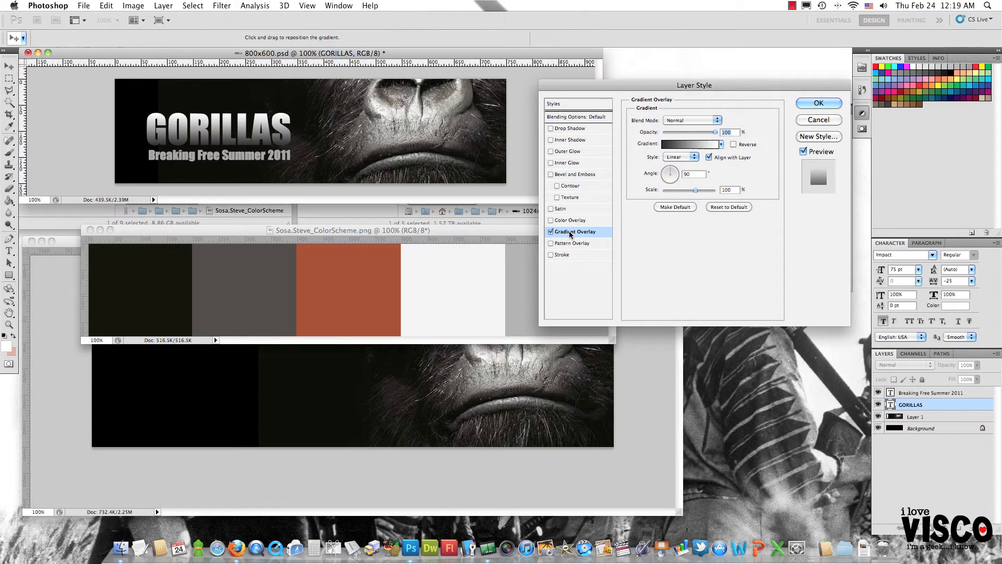
# Step: Try several greys for the dark stop of the GORILLAS gradient overlay and set it to 666666
pyautogui.click(682, 145)
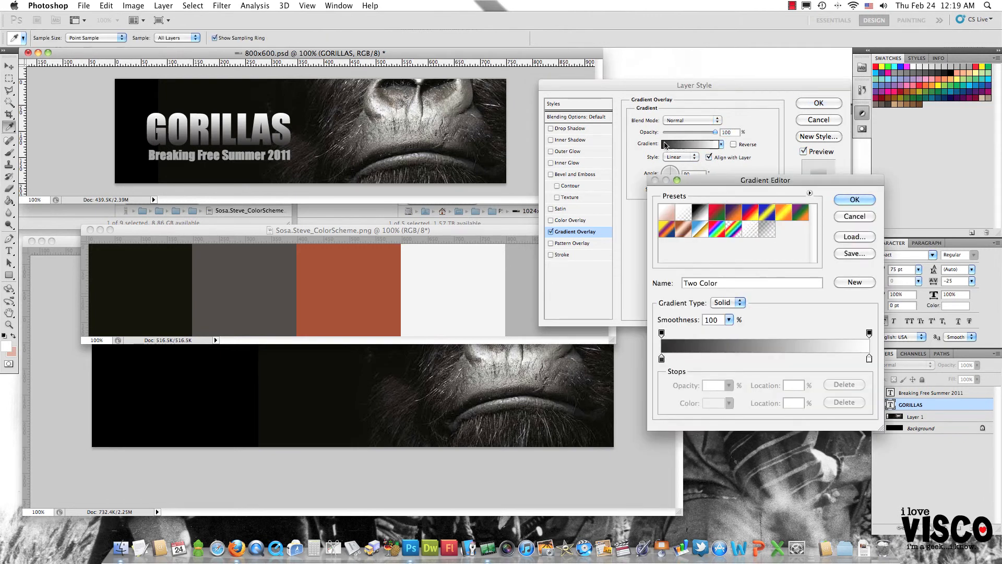
pyautogui.click(662, 359)
pyautogui.click(869, 358)
pyautogui.click(662, 359)
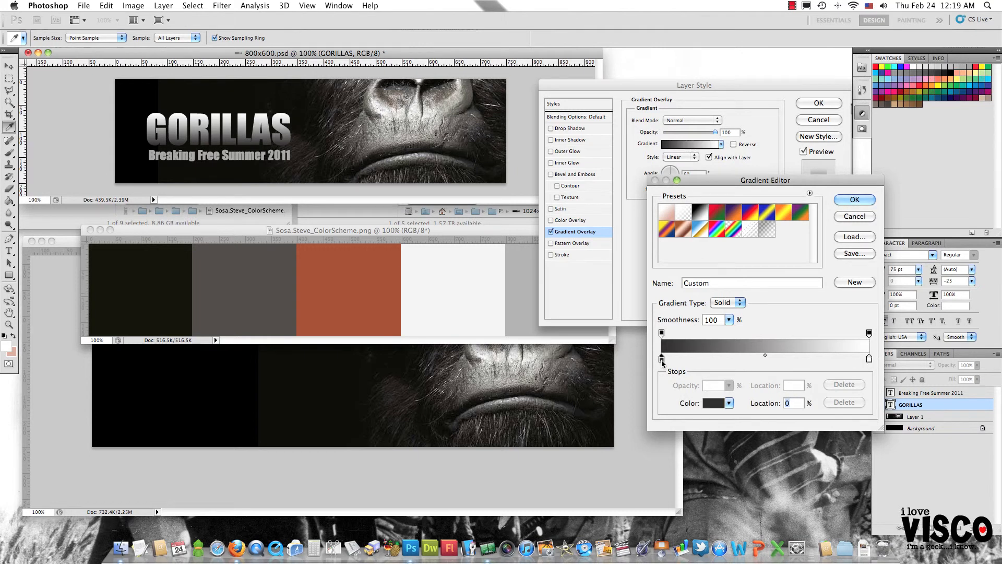
pyautogui.click(713, 404)
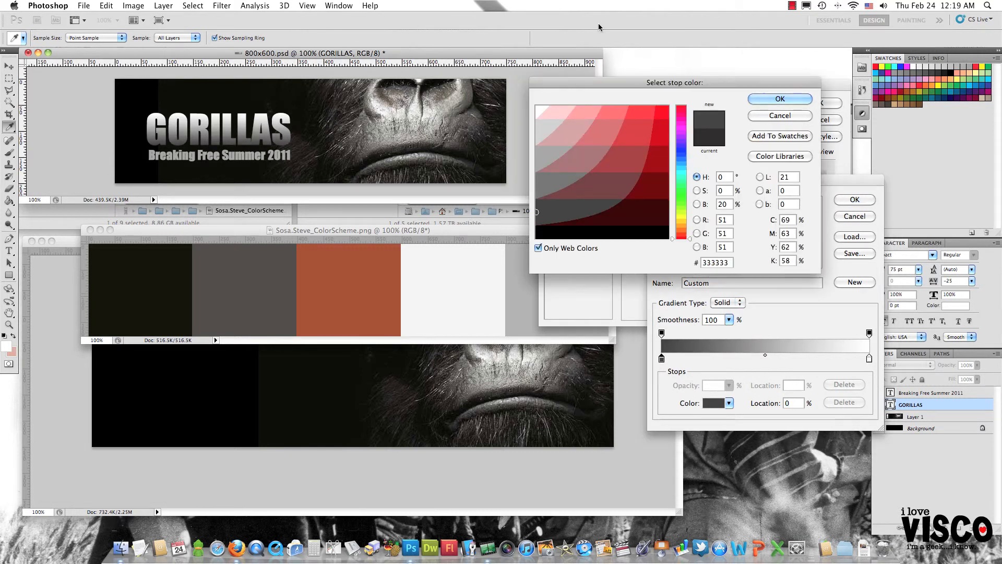
pyautogui.click(538, 183)
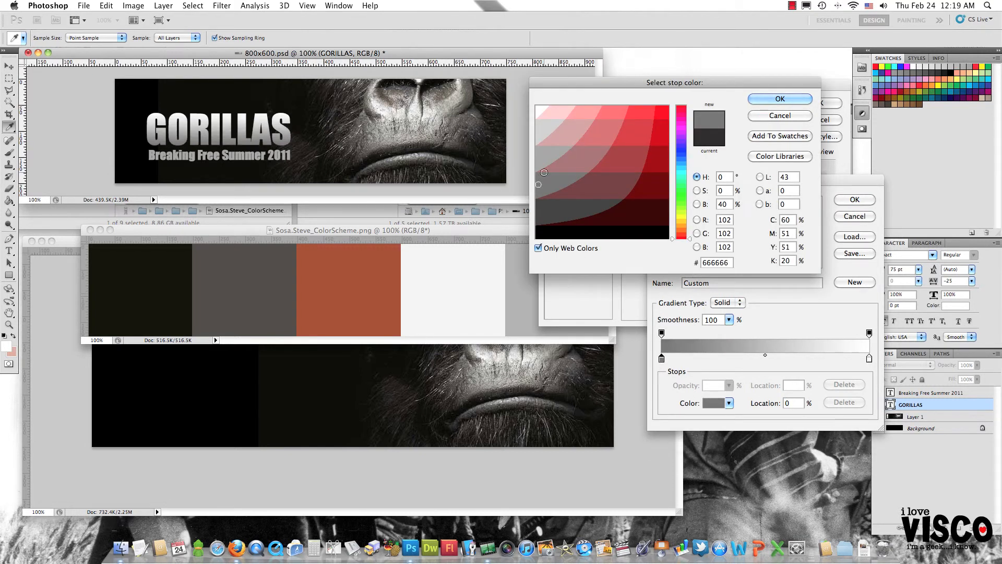
pyautogui.click(538, 158)
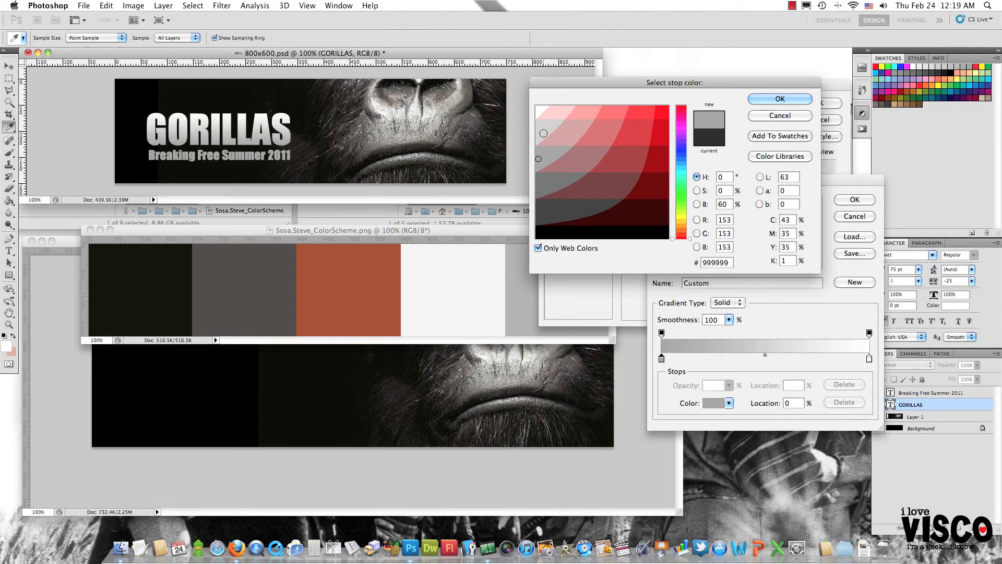
pyautogui.click(543, 132)
pyautogui.click(541, 156)
pyautogui.click(540, 181)
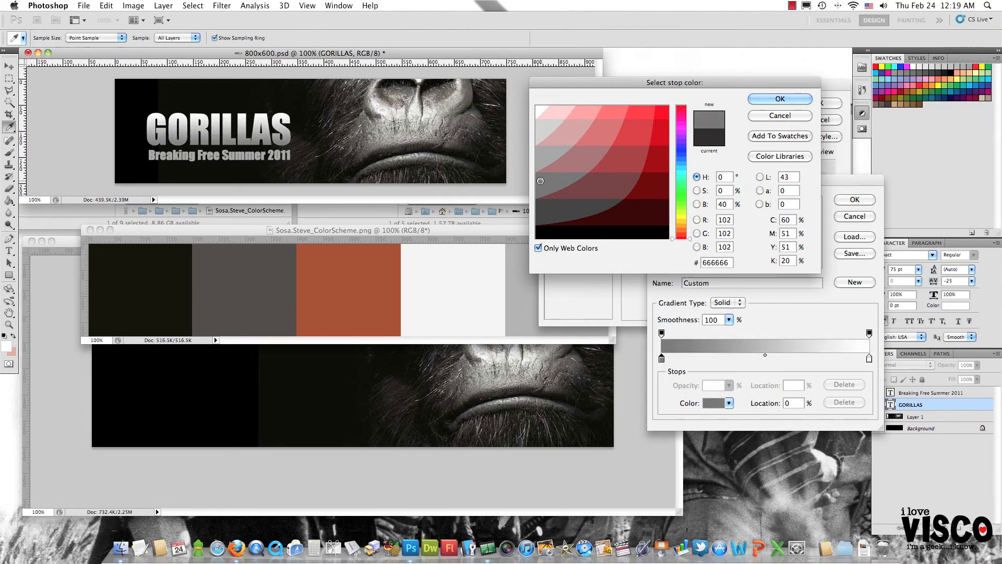
pyautogui.click(775, 99)
pyautogui.click(844, 200)
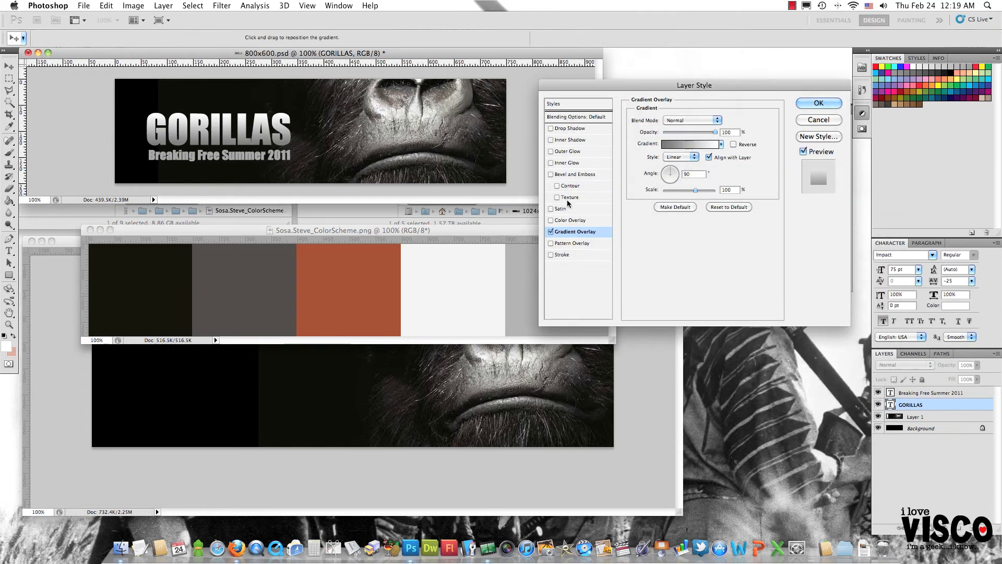
# Step: Add a Bevel and Emboss effect to the GORILLAS title with its size set to 0 px
pyautogui.click(570, 175)
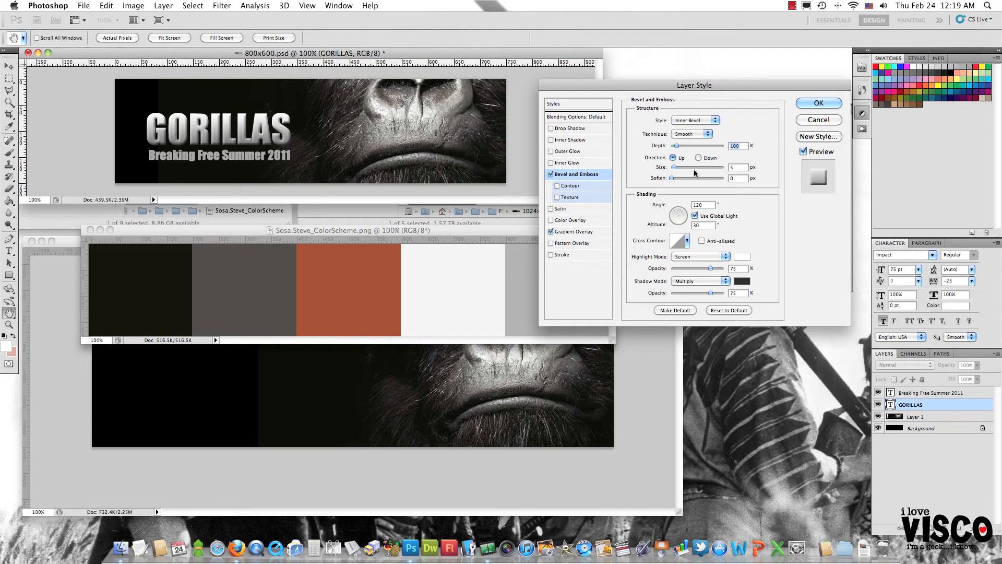
pyautogui.click(741, 167)
pyautogui.press('BackSpace')
pyautogui.write('4')
pyautogui.press('BackSpace')
pyautogui.write('0')
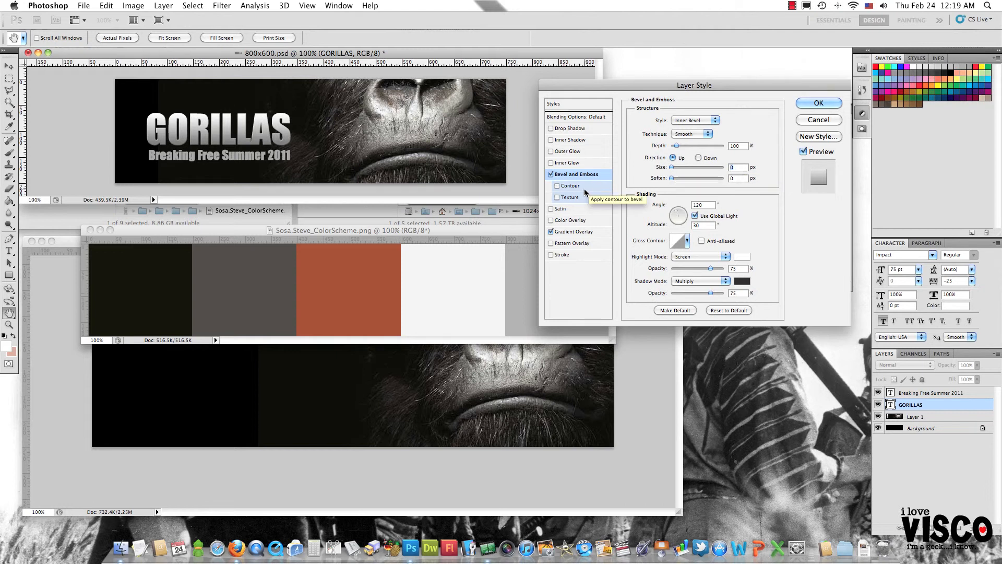
# Step: Compare the GORILLAS title with and without the Bevel and Emboss effect, leaving the effect enabled
pyautogui.click(553, 174)
pyautogui.click(551, 174)
pyautogui.click(551, 174)
pyautogui.click(551, 174)
pyautogui.click(551, 175)
pyautogui.click(551, 175)
pyautogui.click(551, 174)
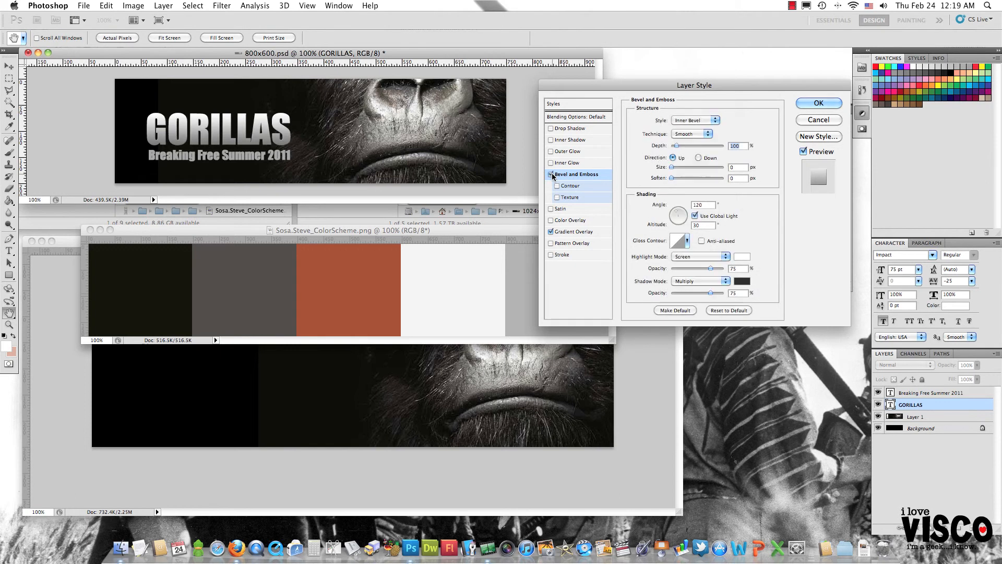
# Step: Add a stroke to the GORILLAS title, try the colour scheme's swatches for it, and settle on the red 993333
pyautogui.click(567, 255)
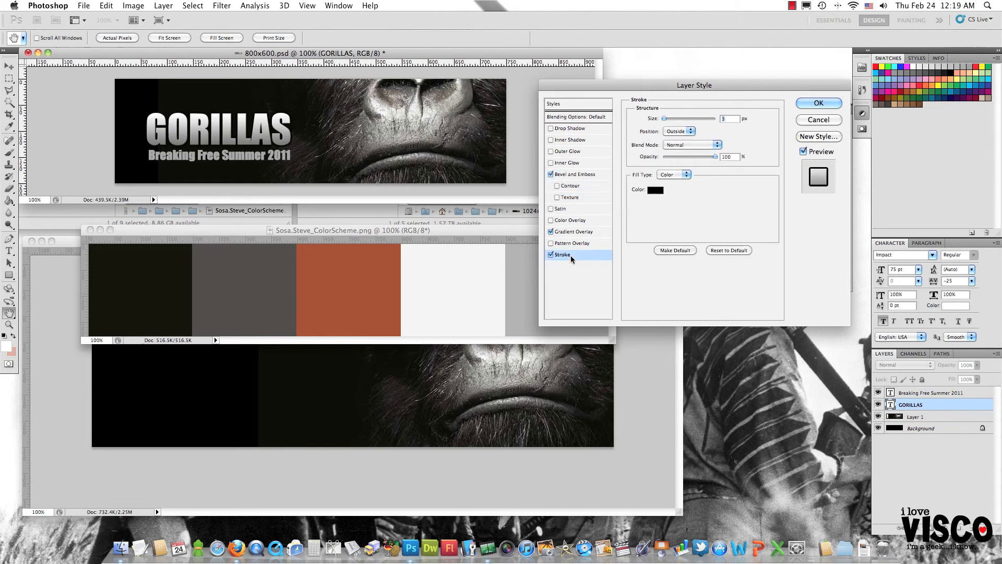
pyautogui.click(655, 190)
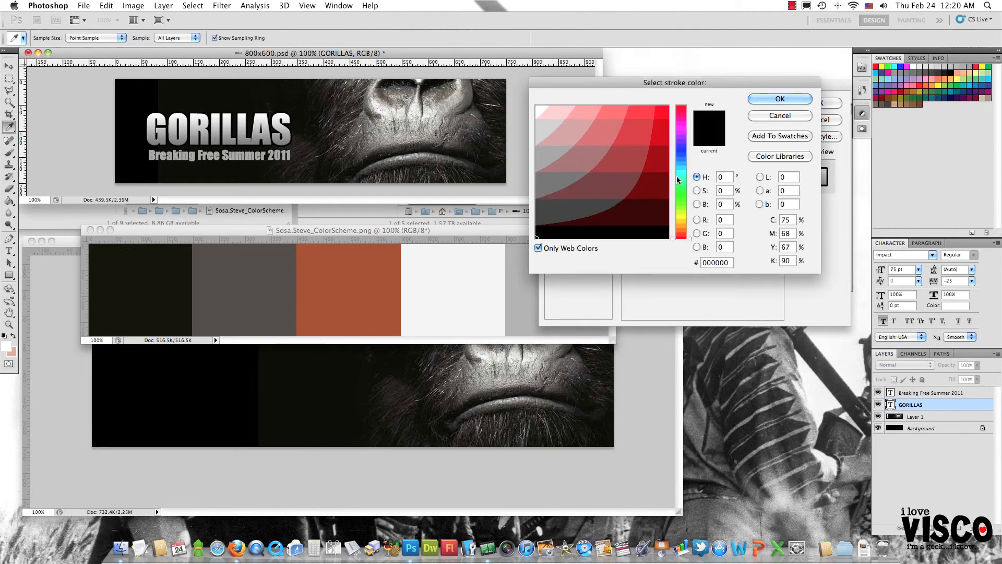
pyautogui.click(516, 262)
pyautogui.click(472, 269)
pyautogui.click(381, 268)
pyautogui.click(241, 290)
pyautogui.click(163, 287)
pyautogui.click(336, 278)
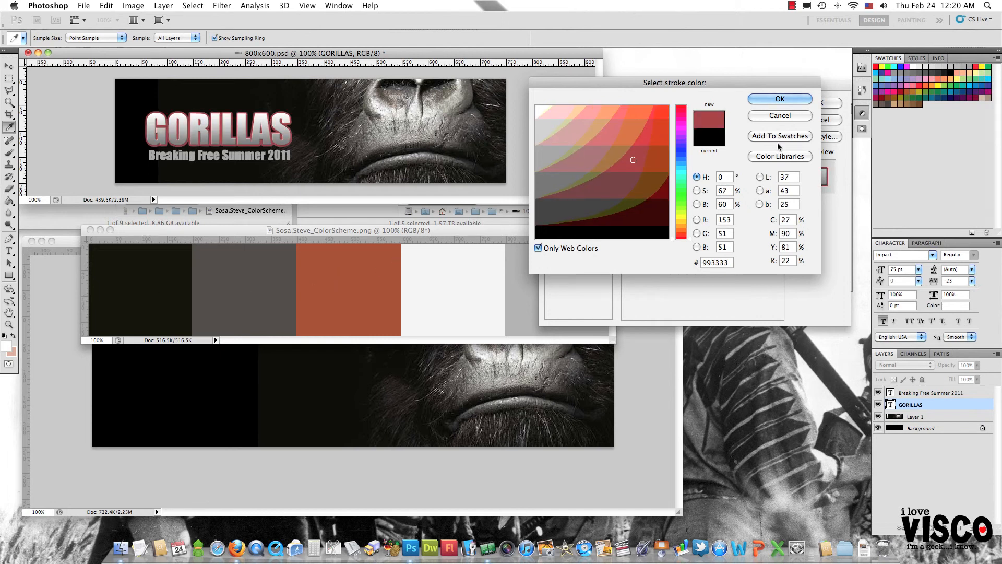
pyautogui.click(780, 100)
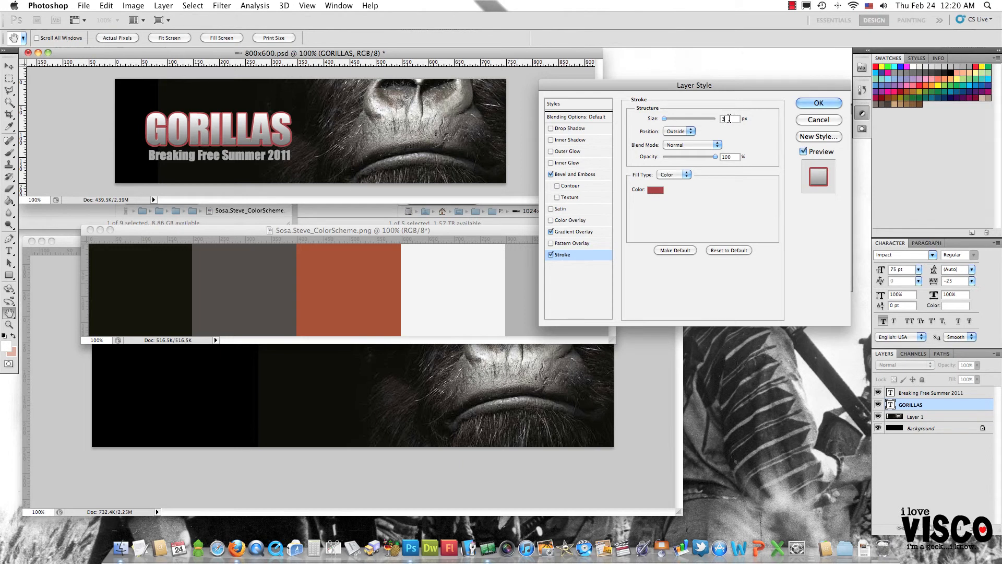
# Step: Try larger stroke sizes on the GORILLAS title, set the size to 1 px, and apply the layer style
pyautogui.press('BackSpace')
pyautogui.write('5')
pyautogui.press('Up')
pyautogui.press('Up')
pyautogui.press('Up')
pyautogui.press('Up')
pyautogui.press('Up')
pyautogui.press('Up')
pyautogui.press('Up')
pyautogui.press('Up')
pyautogui.press('Up')
pyautogui.press('Up')
pyautogui.press('Up')
pyautogui.press('Up')
pyautogui.press('Down')
pyautogui.press('Down')
pyautogui.press('Down')
pyautogui.press('Down')
pyautogui.press('Down')
pyautogui.press('Down')
pyautogui.press('Down')
pyautogui.press('Down')
pyautogui.press('Down')
pyautogui.press('Down')
pyautogui.press('Down')
pyautogui.press('Down')
pyautogui.press('Down')
pyautogui.press('Down')
pyautogui.press('Down')
pyautogui.press('Down')
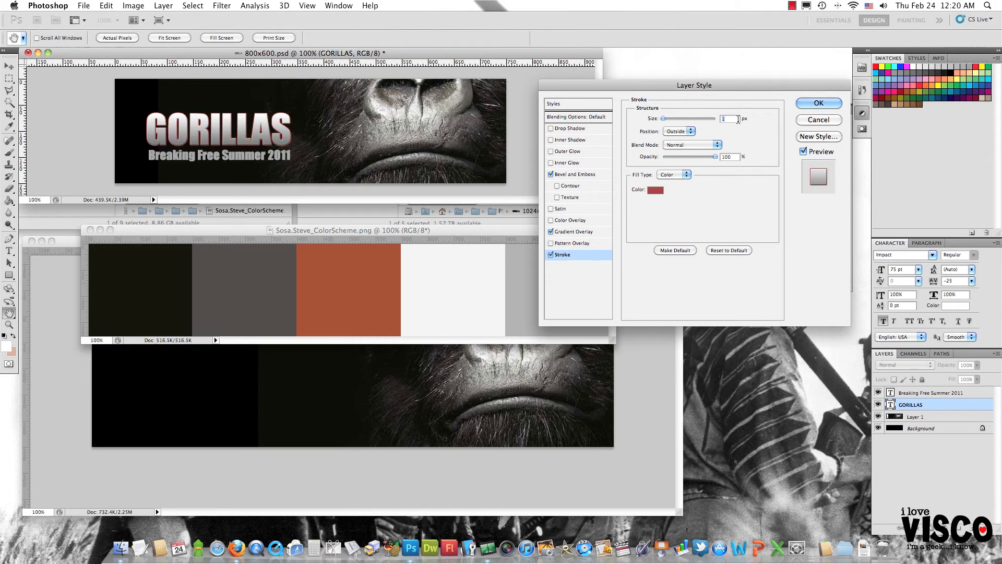
pyautogui.click(810, 103)
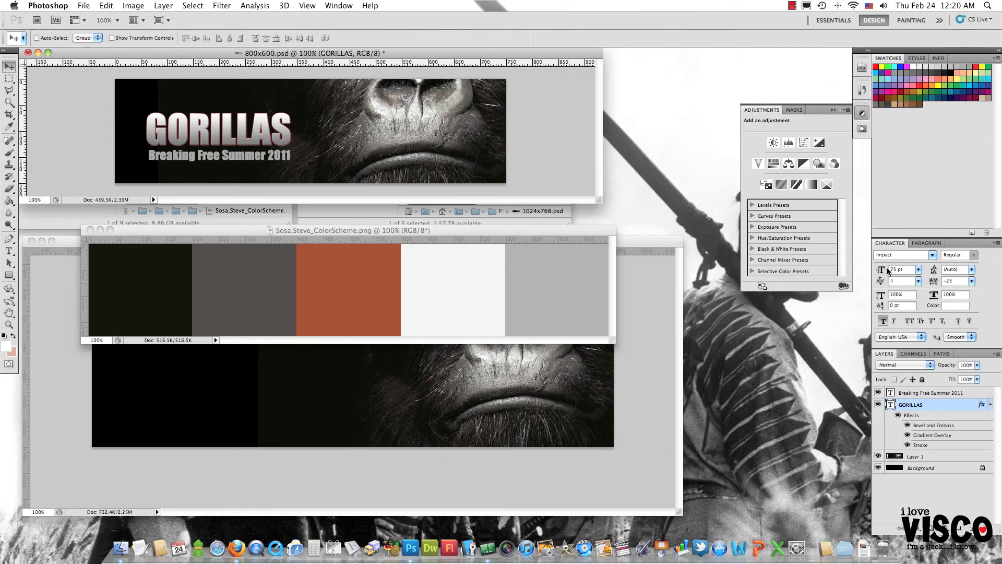
# Step: Save the 800x600.psd banner with its styled GORILLAS title
pyautogui.rightClick(951, 403)
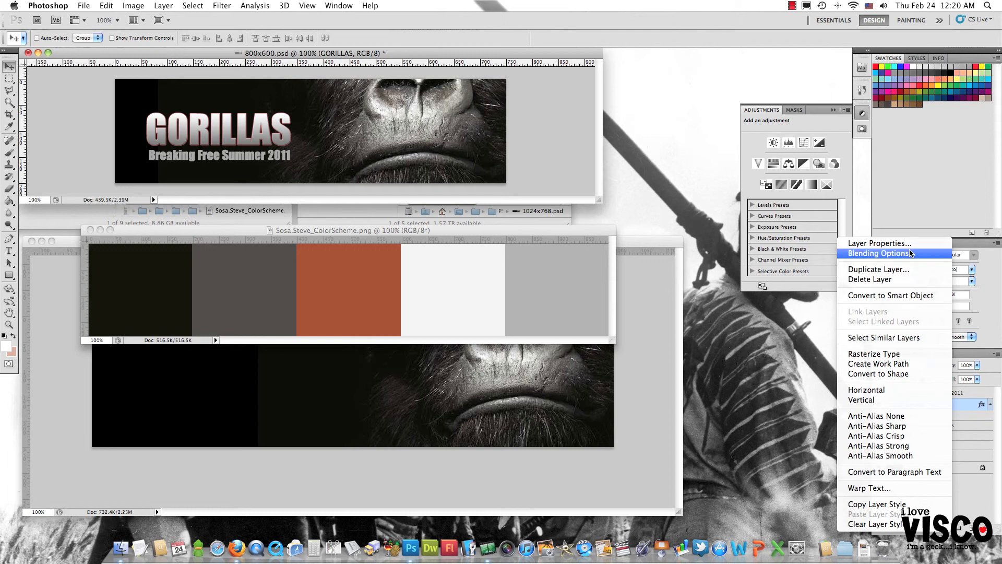
pyautogui.click(965, 405)
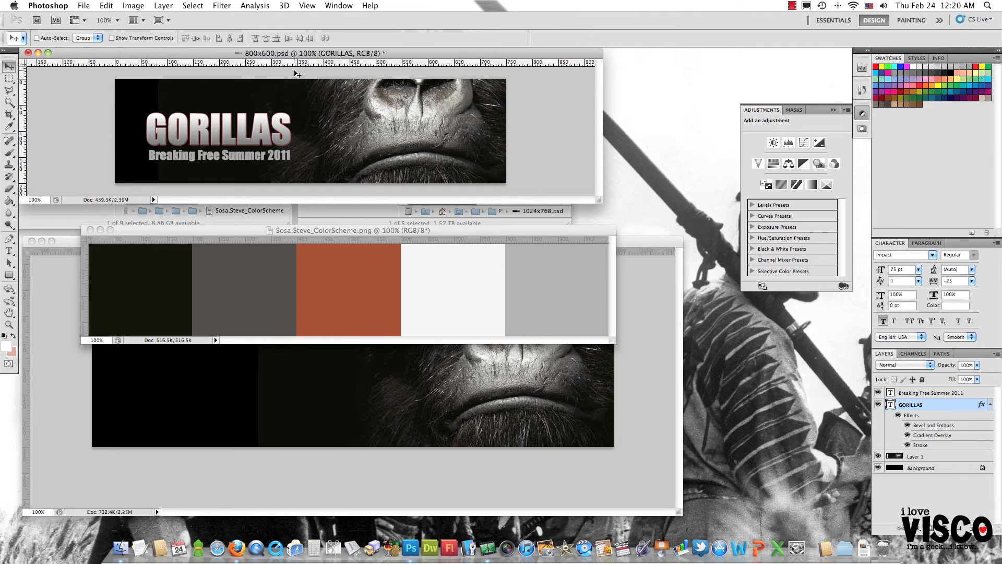
pyautogui.press('super+s')
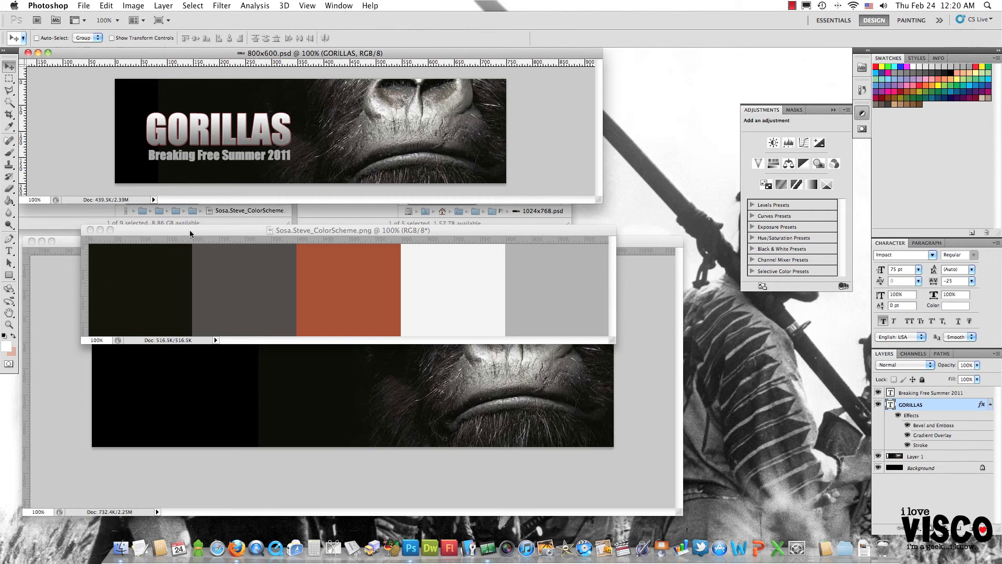
# Step: Move the colour scheme window off the 1024x768.psd banner and make 800x600.psd the active document
pyautogui.moveTo(120, 229); pyautogui.dragTo(286, 167)
pyautogui.click(220, 239)
pyautogui.click(349, 100)
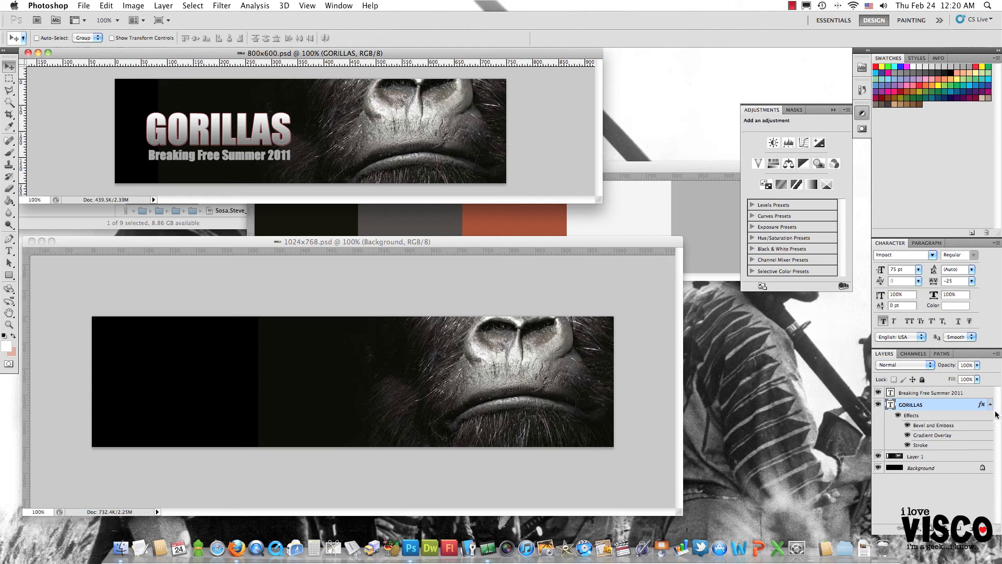
# Step: Copy the GORILLAS and Breaking Free Summer 2011 text layers from 800x600.psd into 1024x768.psd and place them above Layer 1
pyautogui.click(925, 394)
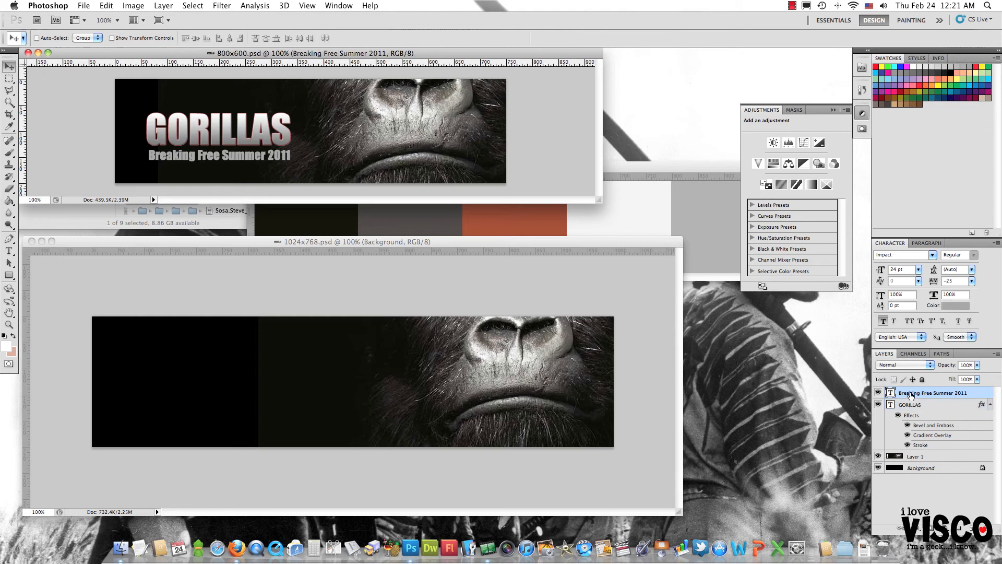
pyautogui.keyDown('shift'); pyautogui.click(909, 405); pyautogui.keyUp('shift')
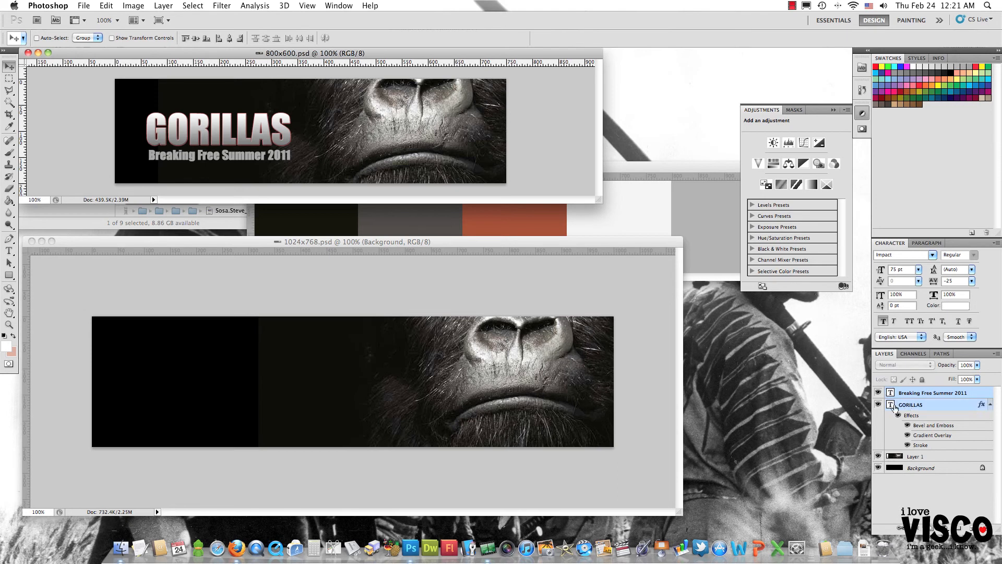
pyautogui.moveTo(890, 394); pyautogui.dragTo(232, 374)
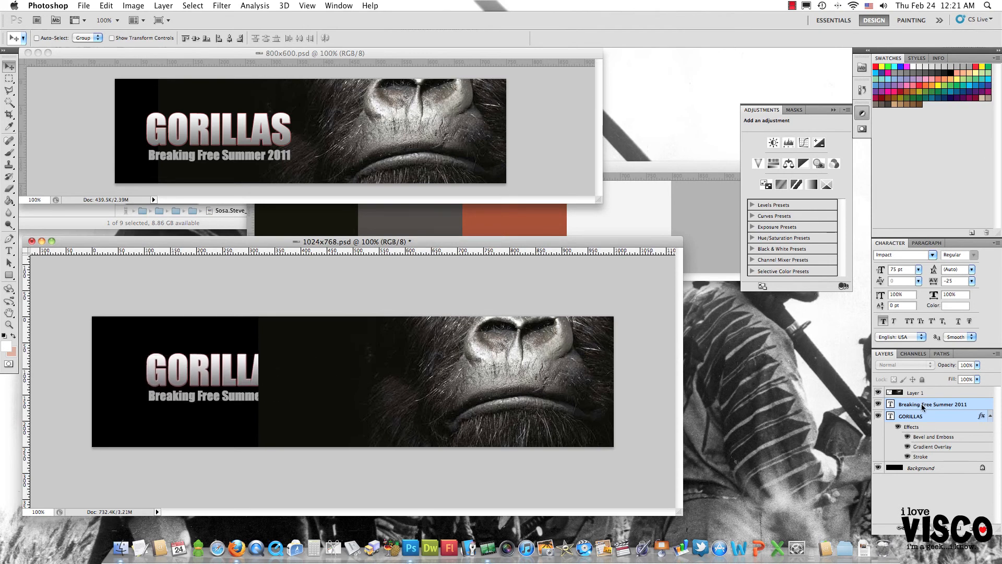
pyautogui.moveTo(924, 406); pyautogui.dragTo(926, 389)
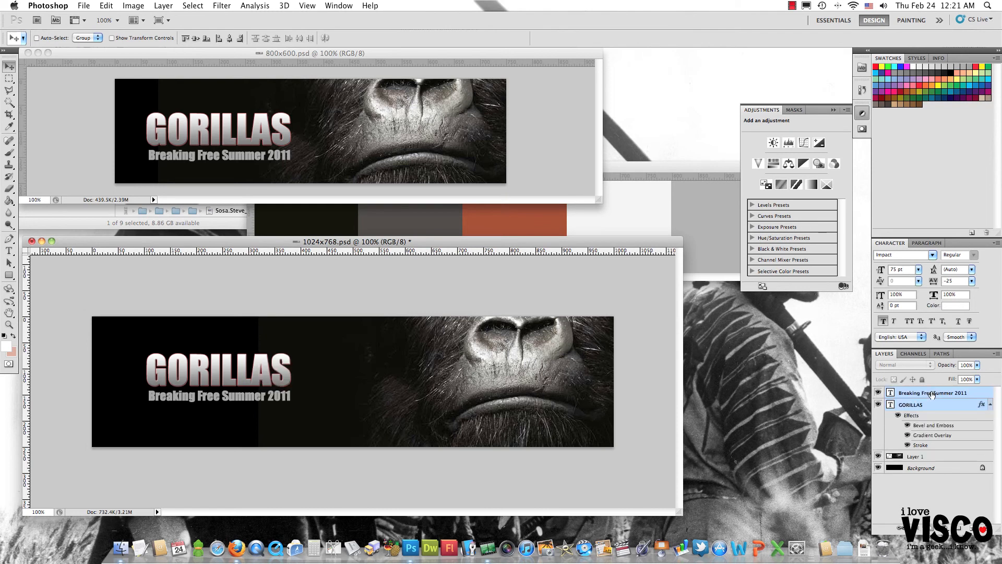
# Step: Scale the title and tagline in 1024x768.psd proportionally to 150% and position them in the dark area beside the gorilla
pyautogui.moveTo(219, 385); pyautogui.dragTo(285, 392)
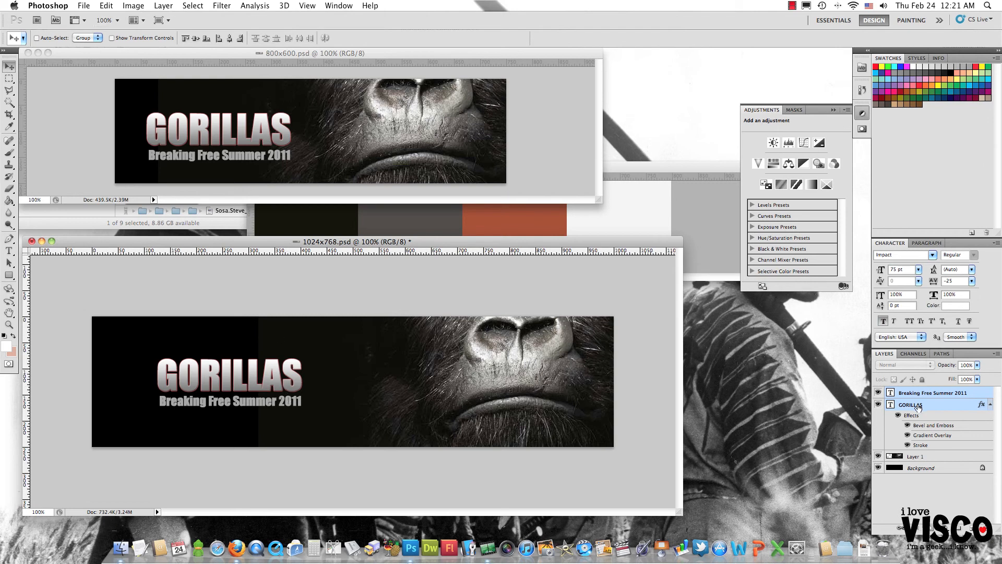
pyautogui.click(114, 7)
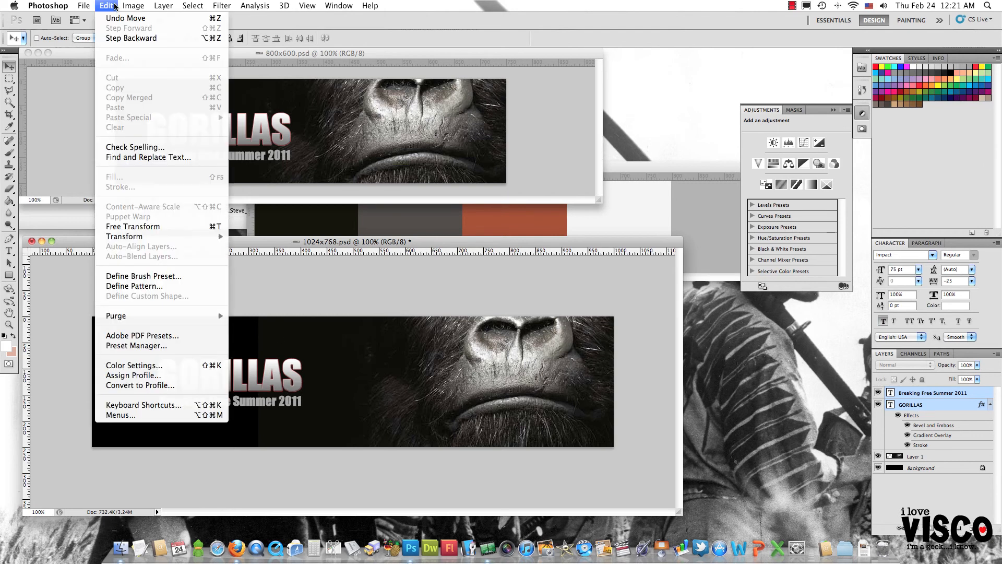
pyautogui.click(145, 228)
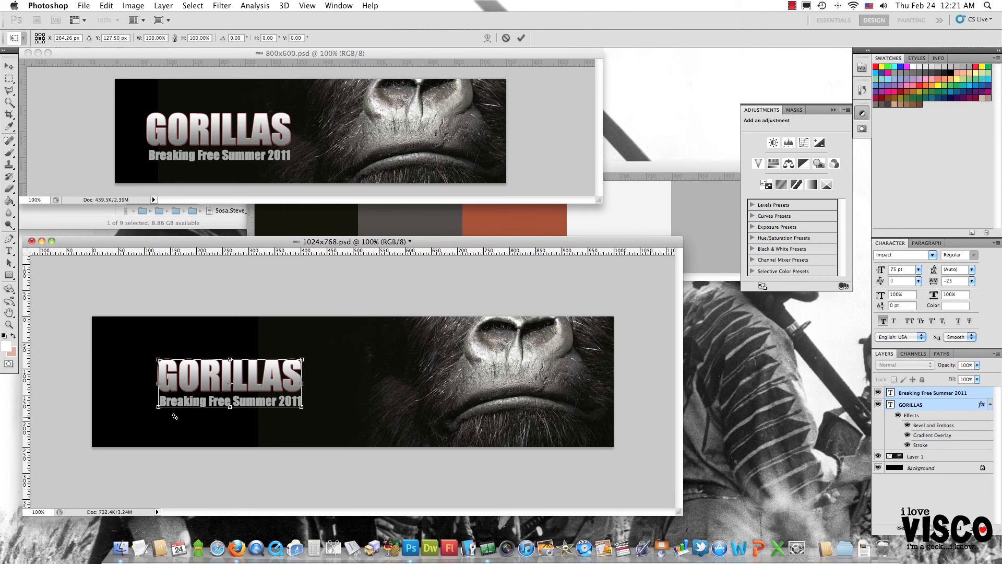
pyautogui.click(175, 38)
pyautogui.click(156, 38)
pyautogui.write('150')
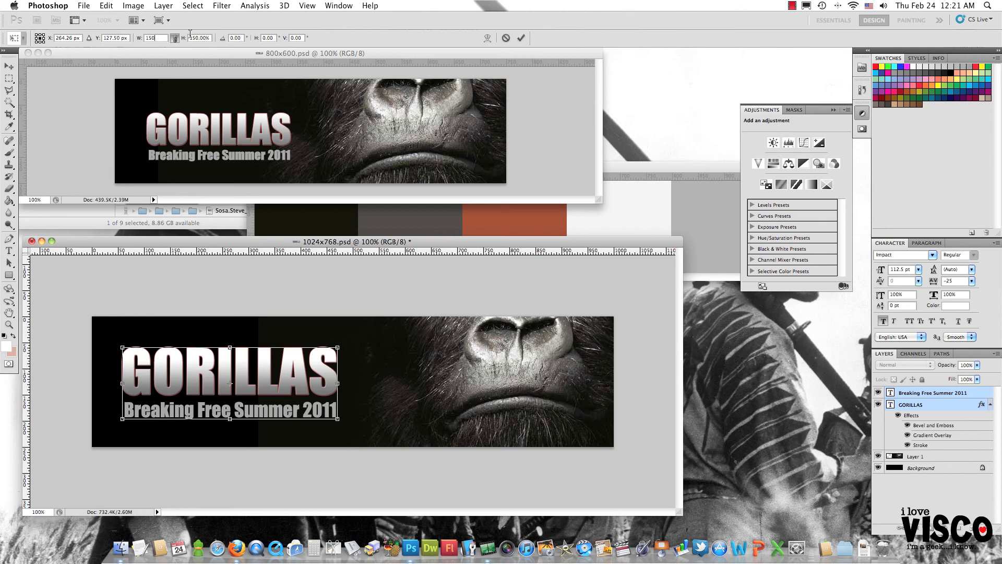
pyautogui.click(521, 37)
pyautogui.moveTo(347, 391); pyautogui.dragTo(361, 390)
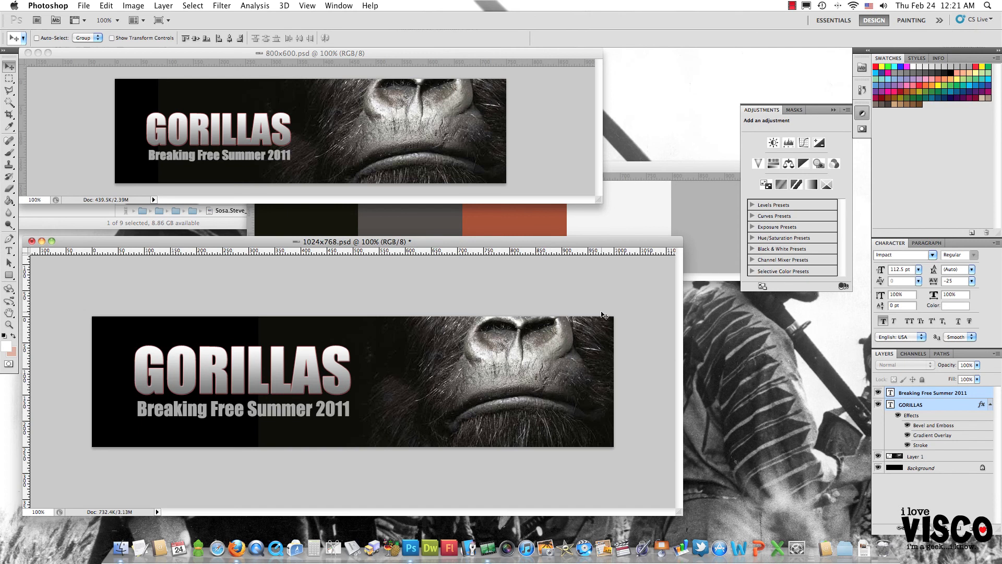
# Step: Save the 1024x768.psd banner and bring the colour scheme window to the front between the two banners
pyautogui.press('super+s')
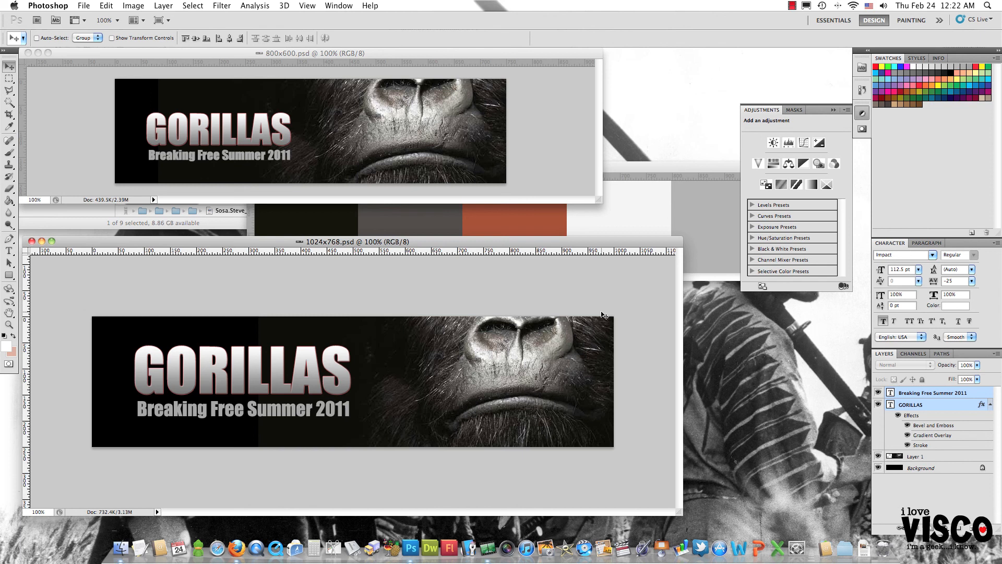
pyautogui.click(662, 221)
pyautogui.moveTo(634, 166); pyautogui.dragTo(469, 187)
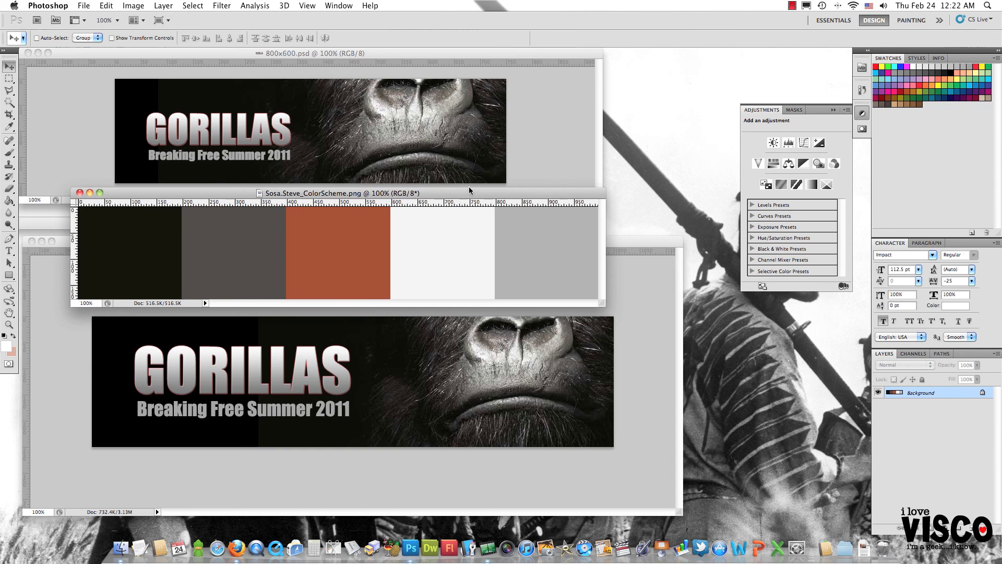